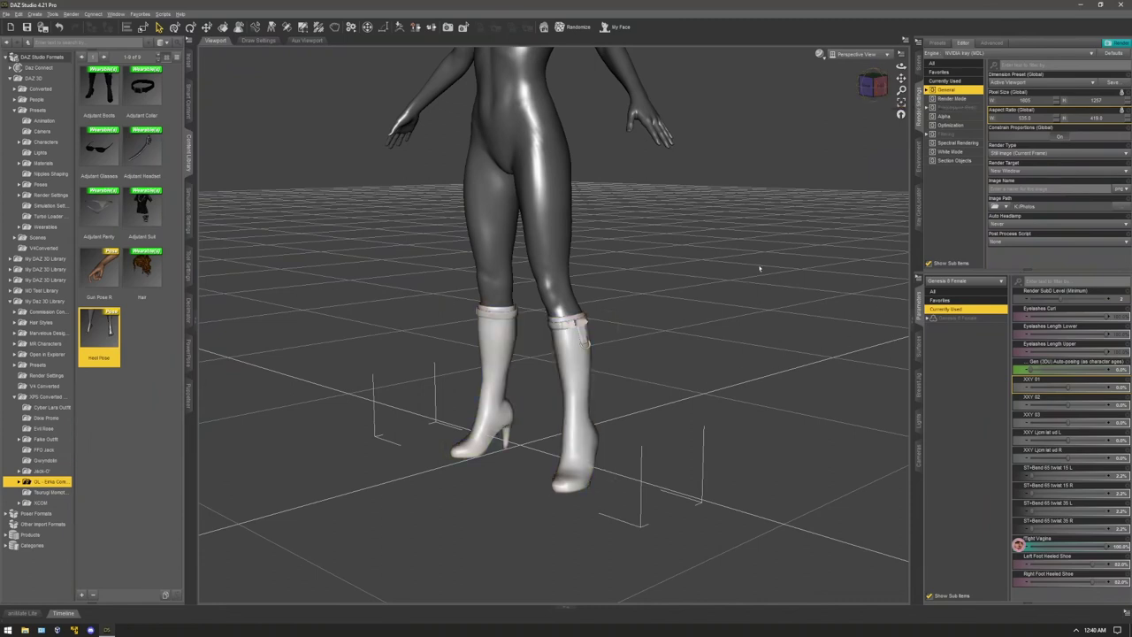
# - Examine the boots' fit on the Genesis 8 Female's heeled feet from several angles, with the boots shown and hidden
pyautogui.click(918, 64)
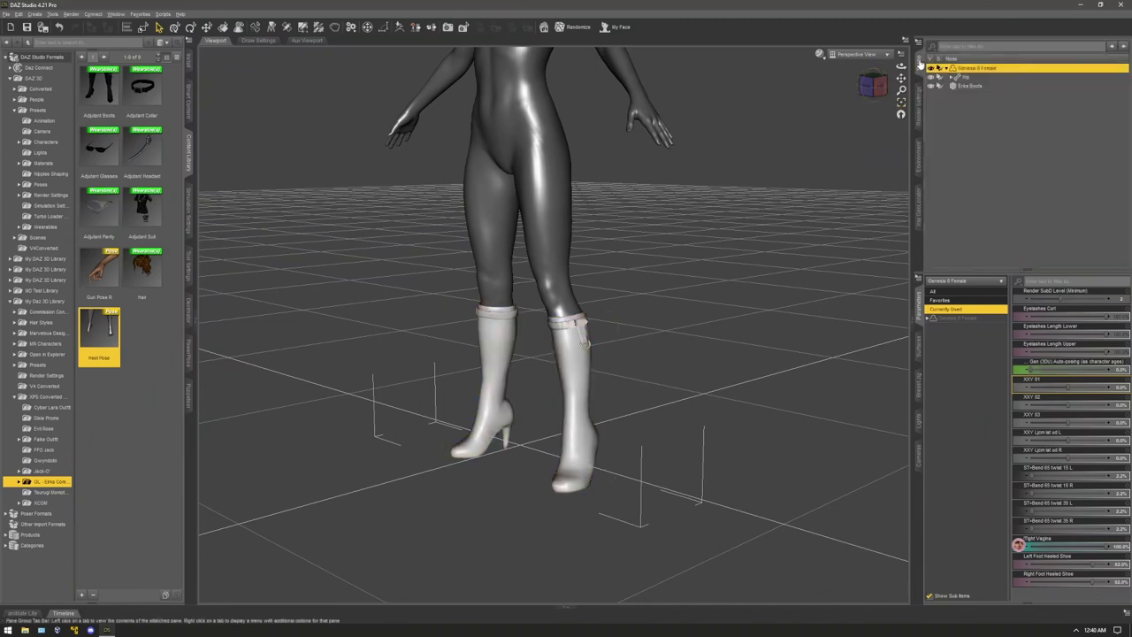
pyautogui.click(970, 85)
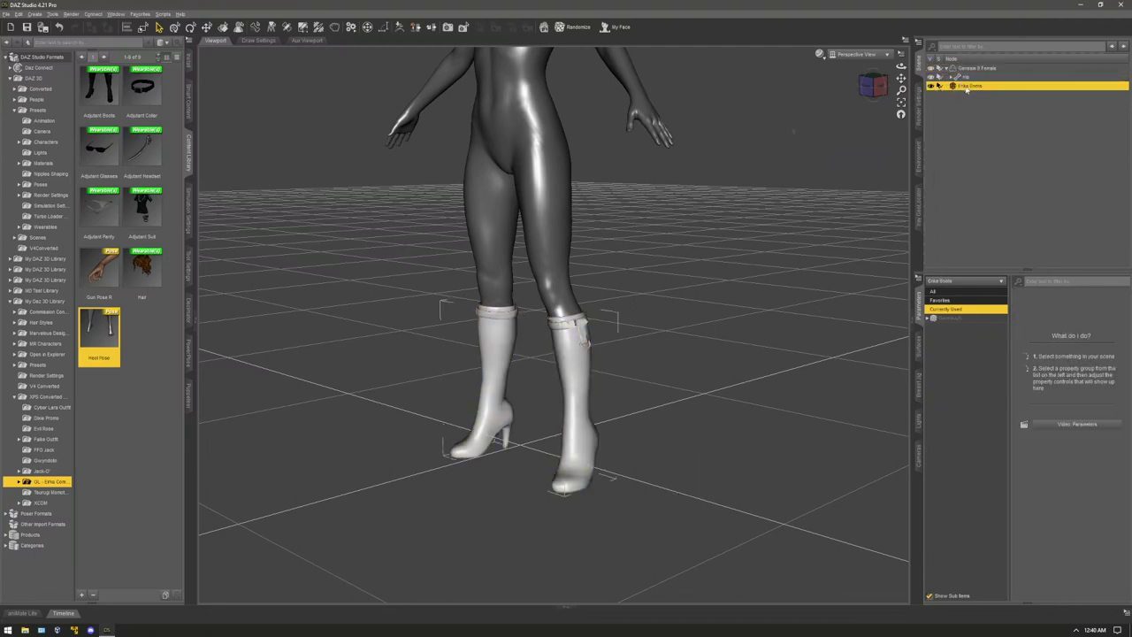
pyautogui.click(932, 86)
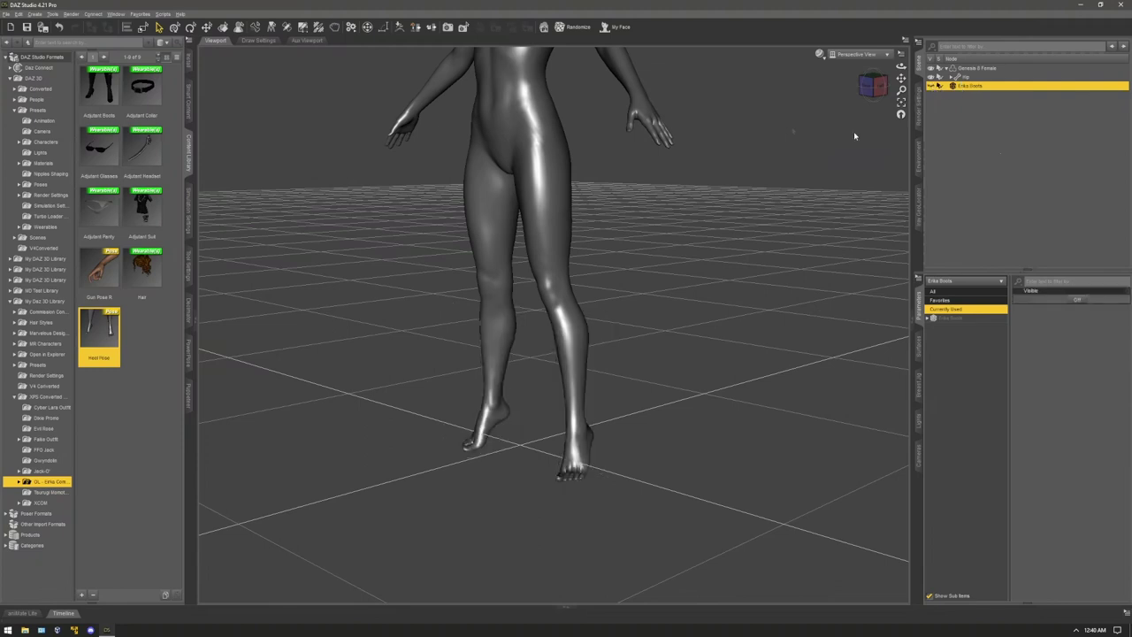
pyautogui.scroll(6, 581, 381)
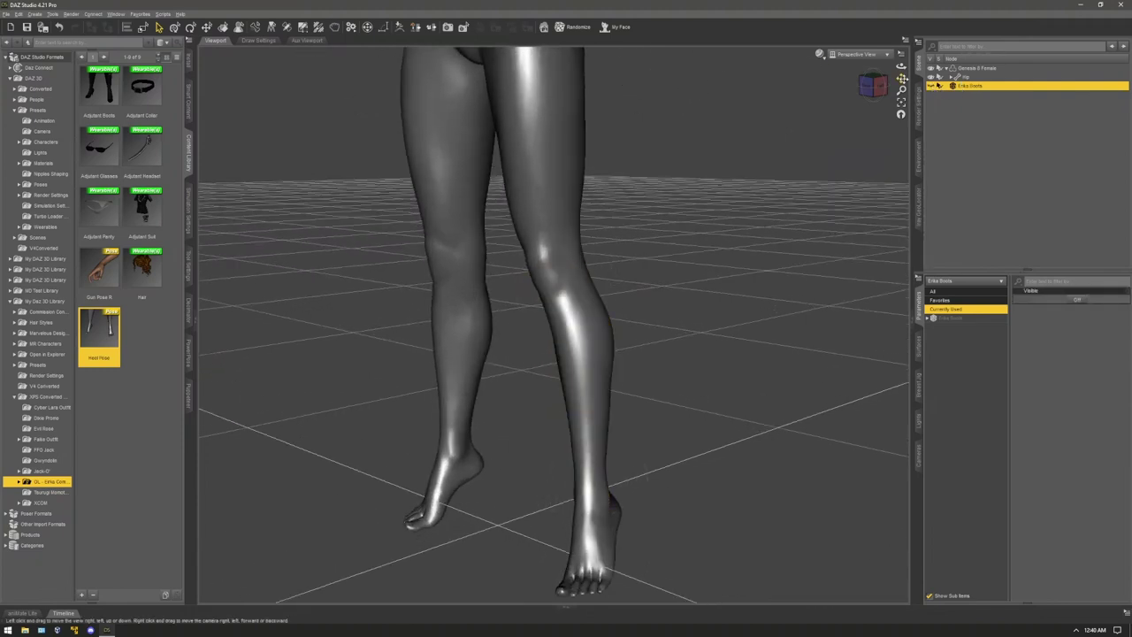
pyautogui.moveTo(902, 79); pyautogui.dragTo(901, 35)
pyautogui.click(931, 86)
pyautogui.moveTo(873, 86)
pyautogui.mouseDown()
pyautogui.moveTo(1013, 37)
pyautogui.moveTo(827, 51)
pyautogui.moveTo(765, 111)
pyautogui.moveTo(827, 122)
pyautogui.moveTo(858, 111)
pyautogui.moveTo(874, 85)
pyautogui.mouseUp()
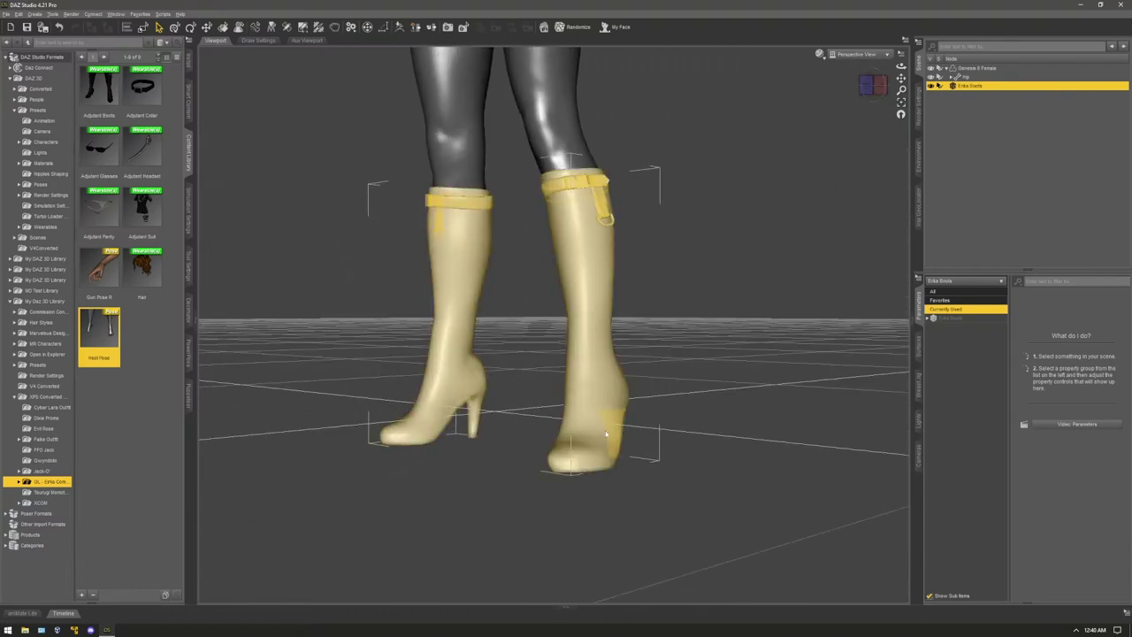
pyautogui.moveTo(873, 85); pyautogui.dragTo(871, 93)
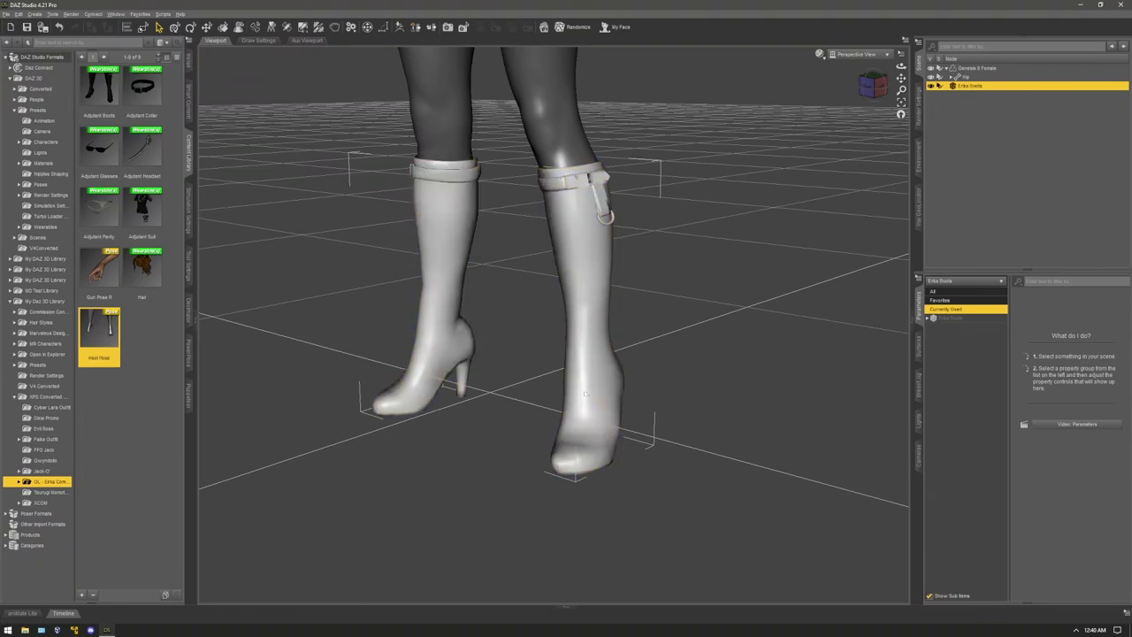
pyautogui.click(872, 85)
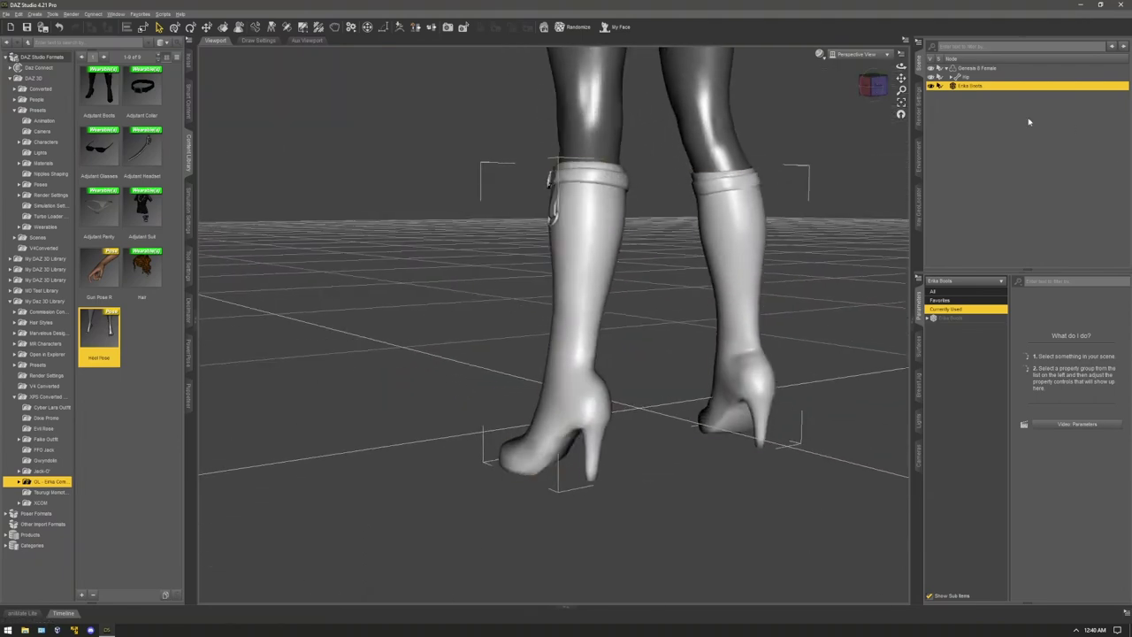
pyautogui.click(930, 85)
pyautogui.click(930, 86)
pyautogui.click(874, 85)
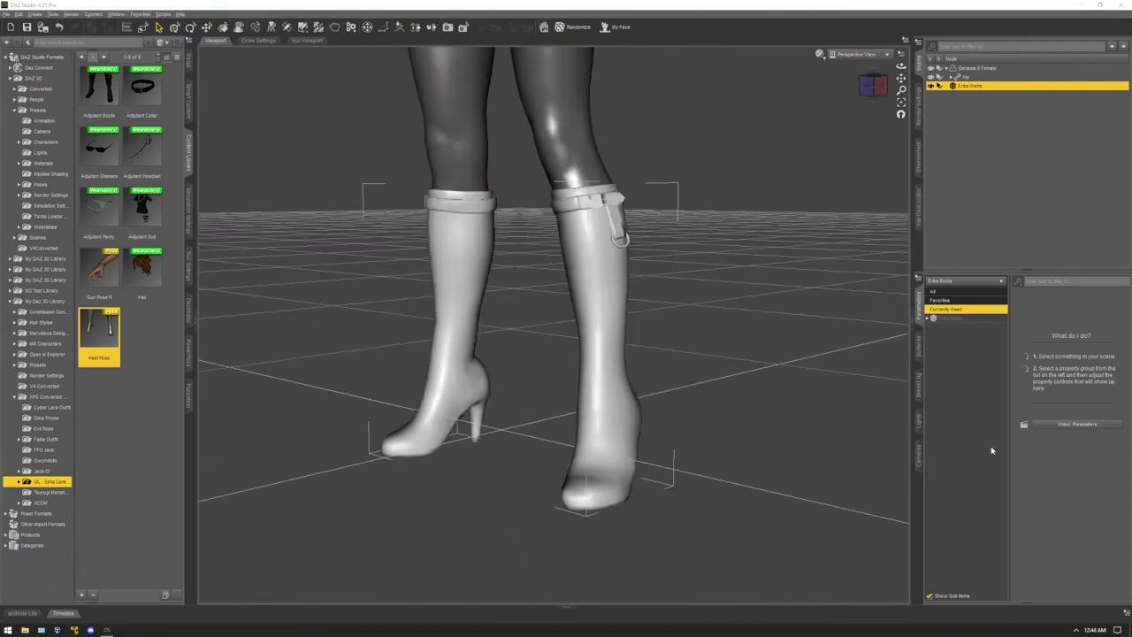
# - Hide the boots and display the hidden properties of the Genesis 8 Female in an enlarged parameter list
pyautogui.click(931, 86)
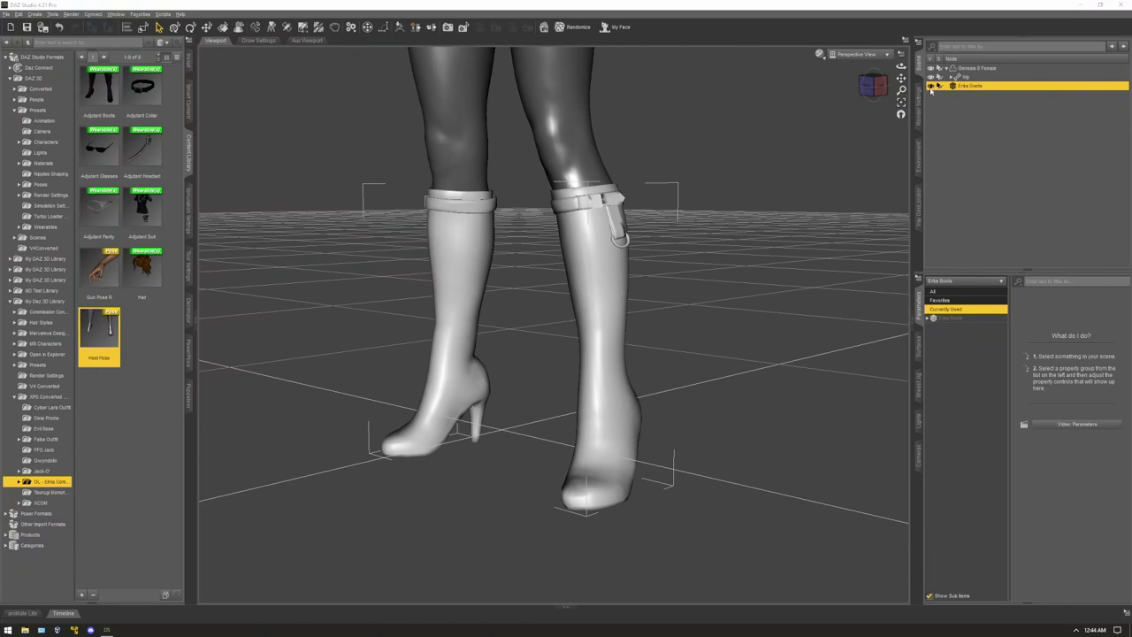
pyautogui.click(976, 69)
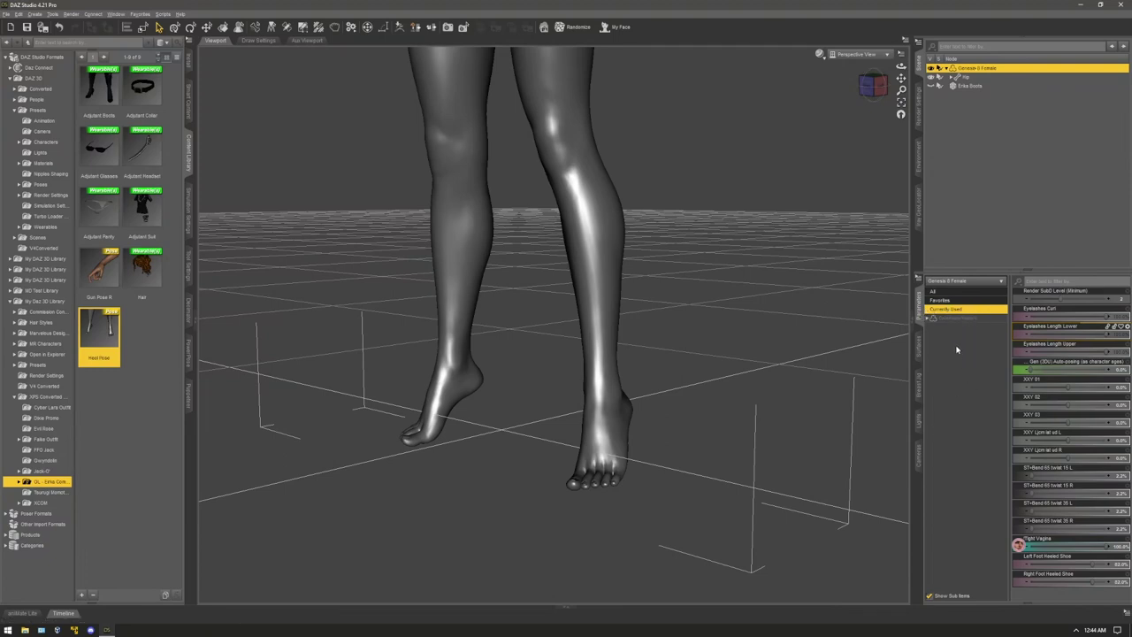
pyautogui.click(919, 281)
pyautogui.moveTo(932, 288)
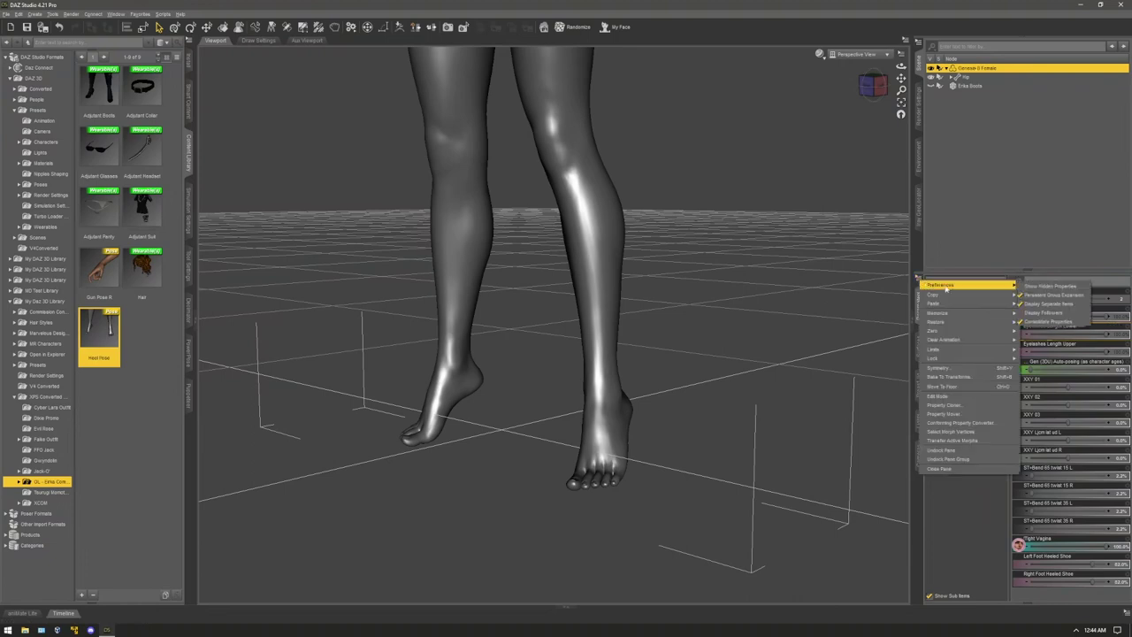
pyautogui.click(1041, 286)
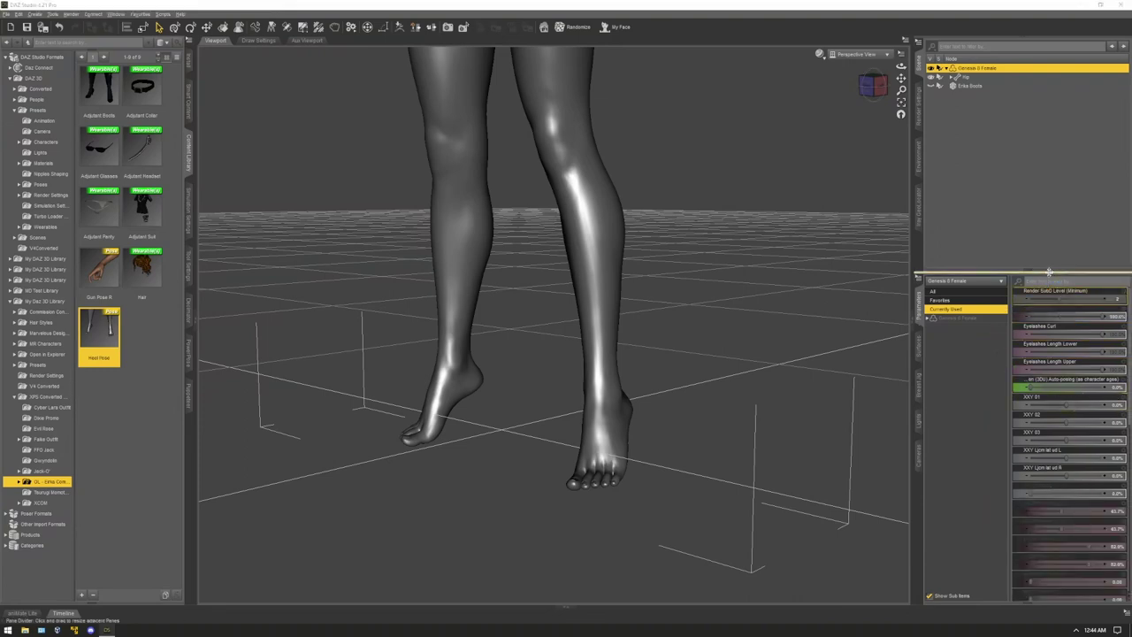
pyautogui.moveTo(1052, 276); pyautogui.dragTo(1049, 172)
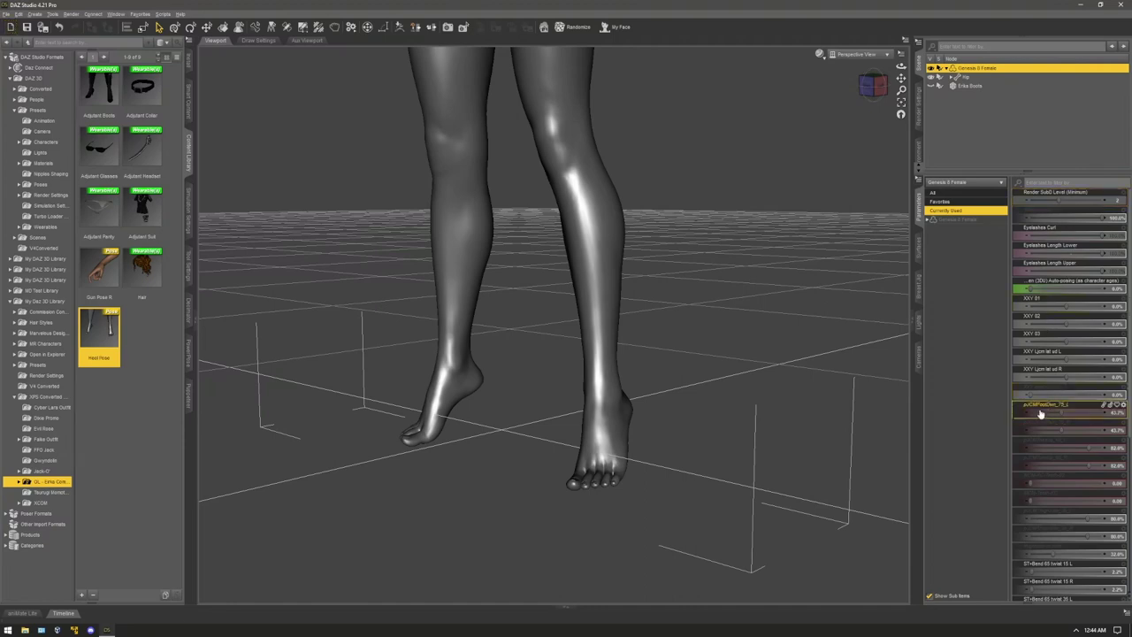
# - Examine the left foot's general and pose control properties, including its Bend and Left Foot Heeled Shoe settings
pyautogui.moveTo(1031, 413)
pyautogui.click(592, 439)
pyautogui.click(929, 219)
pyautogui.scroll(-2, 950, 374)
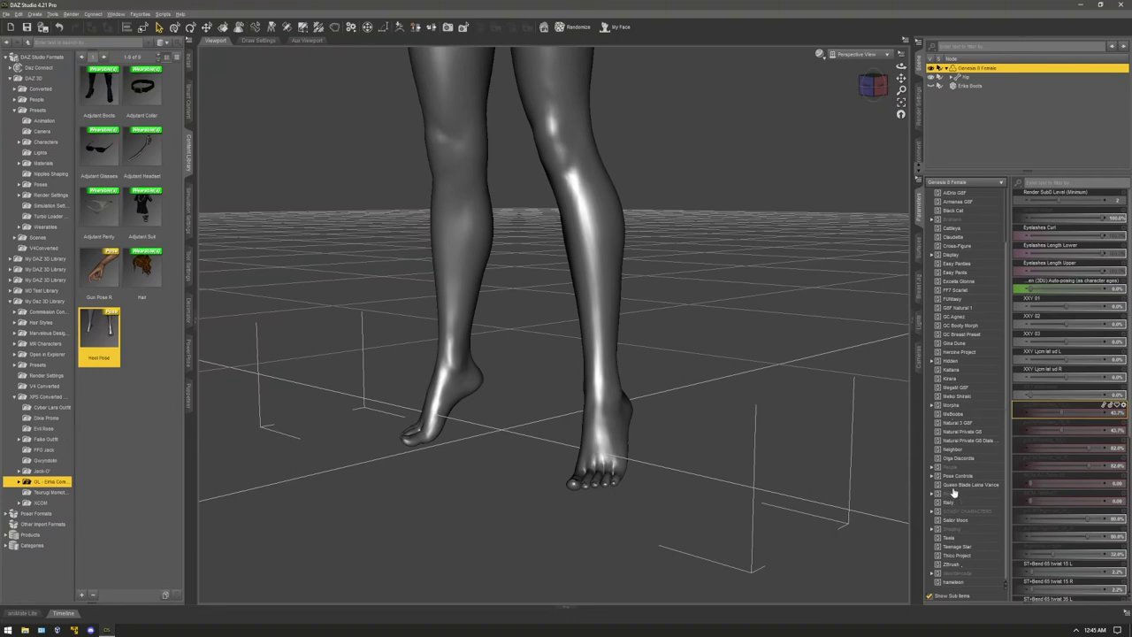
pyautogui.click(609, 429)
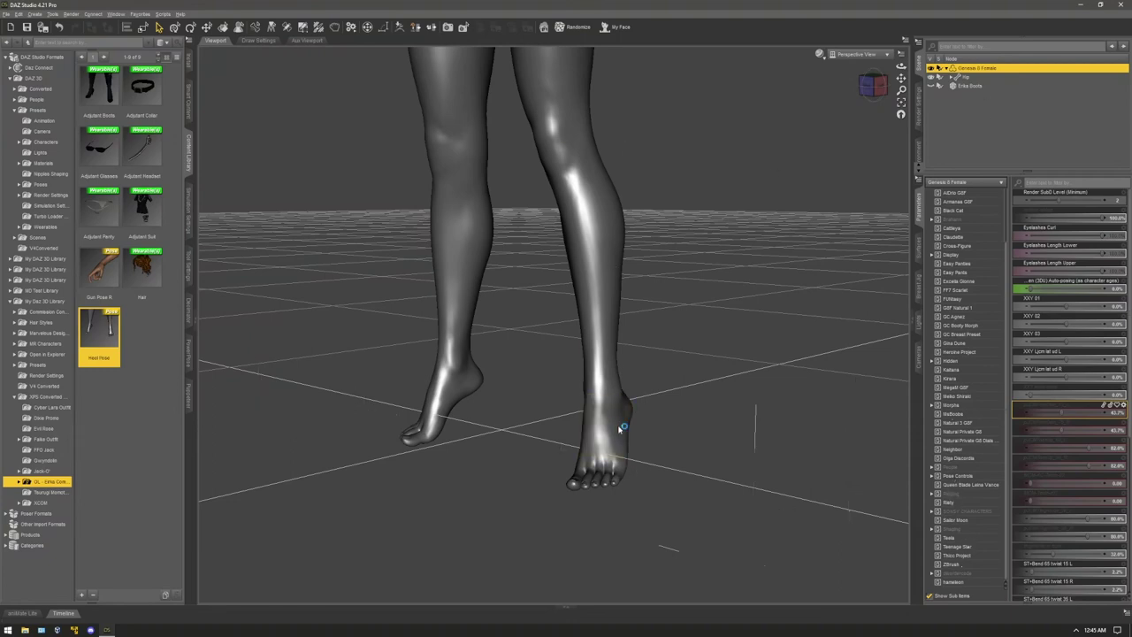
pyautogui.click(928, 222)
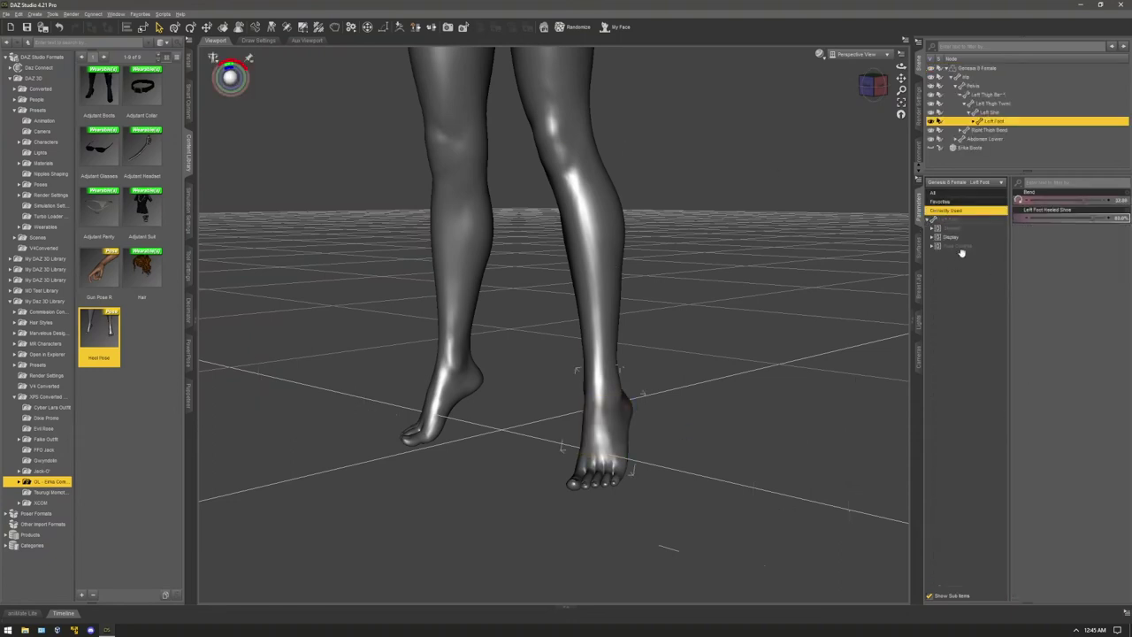
pyautogui.click(959, 247)
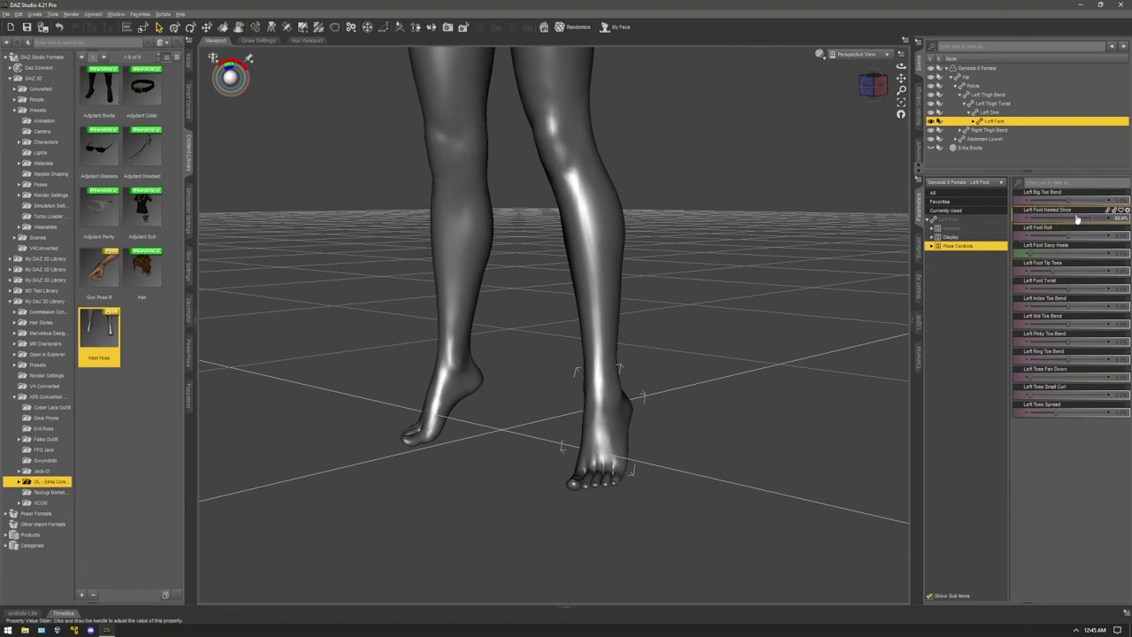
pyautogui.click(964, 229)
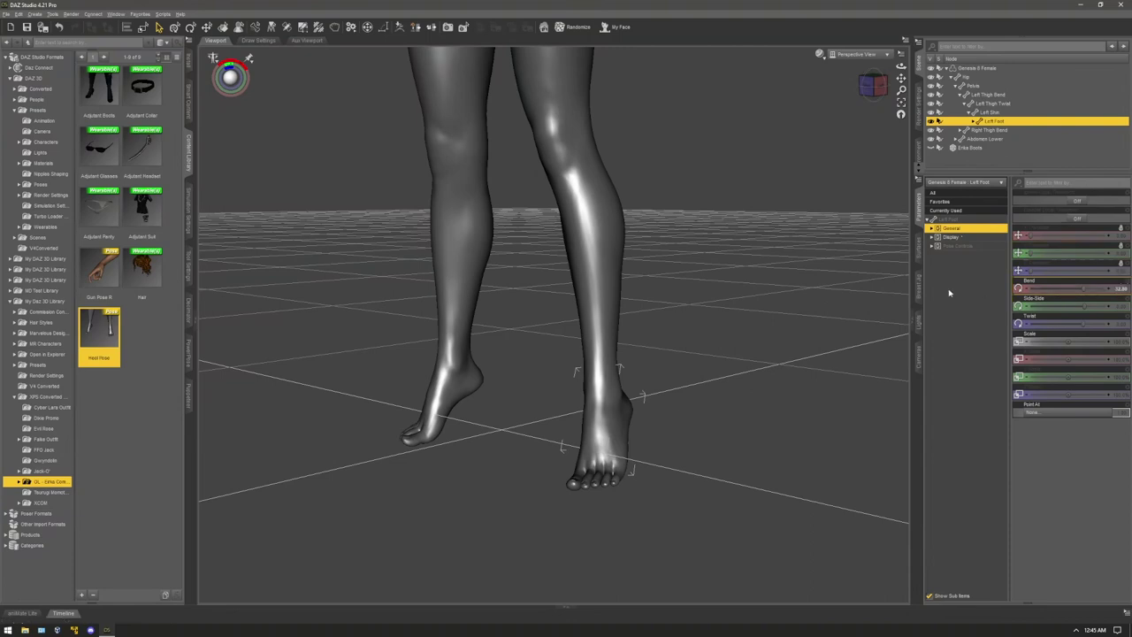
pyautogui.click(952, 246)
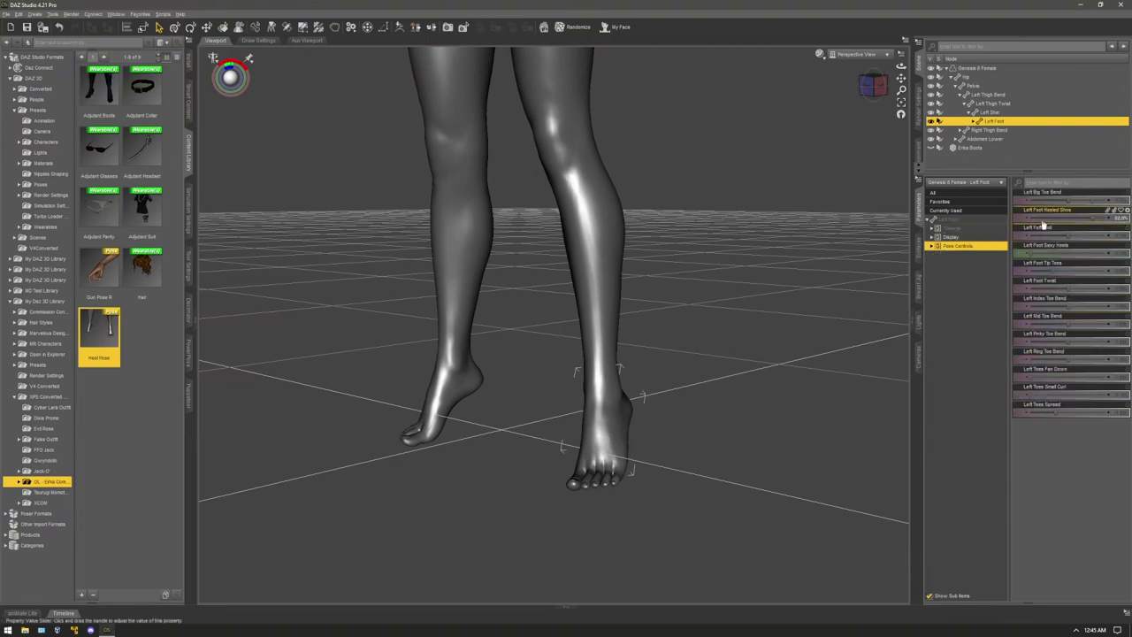
pyautogui.click(952, 213)
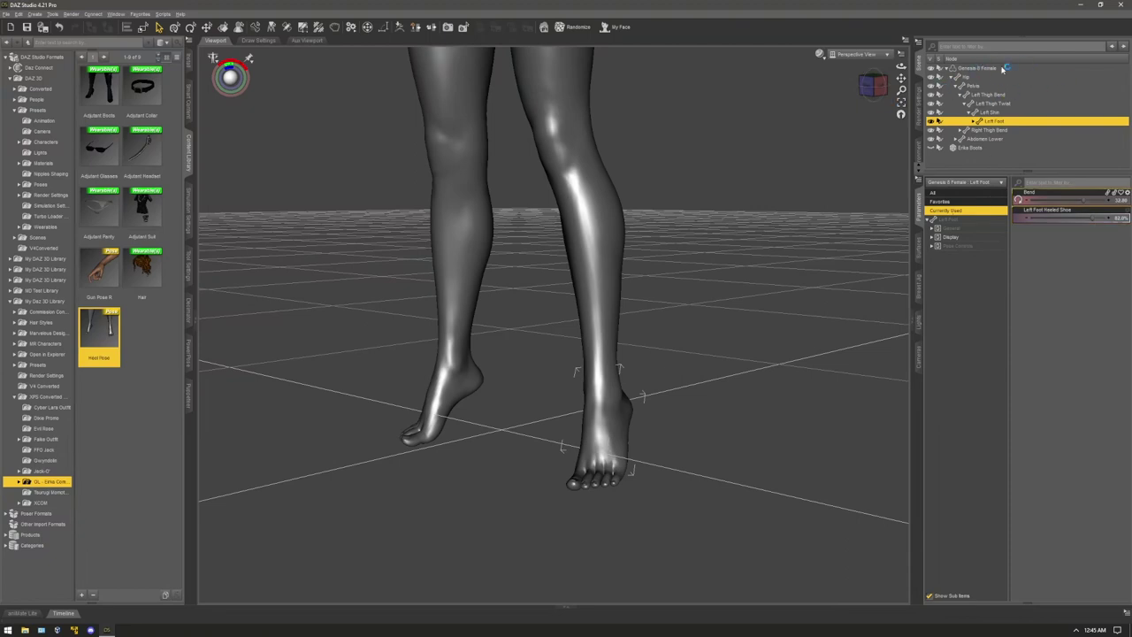
# - Bake the joint rotations of the Genesis 8 Female using the Joint Editor tool
pyautogui.click(986, 69)
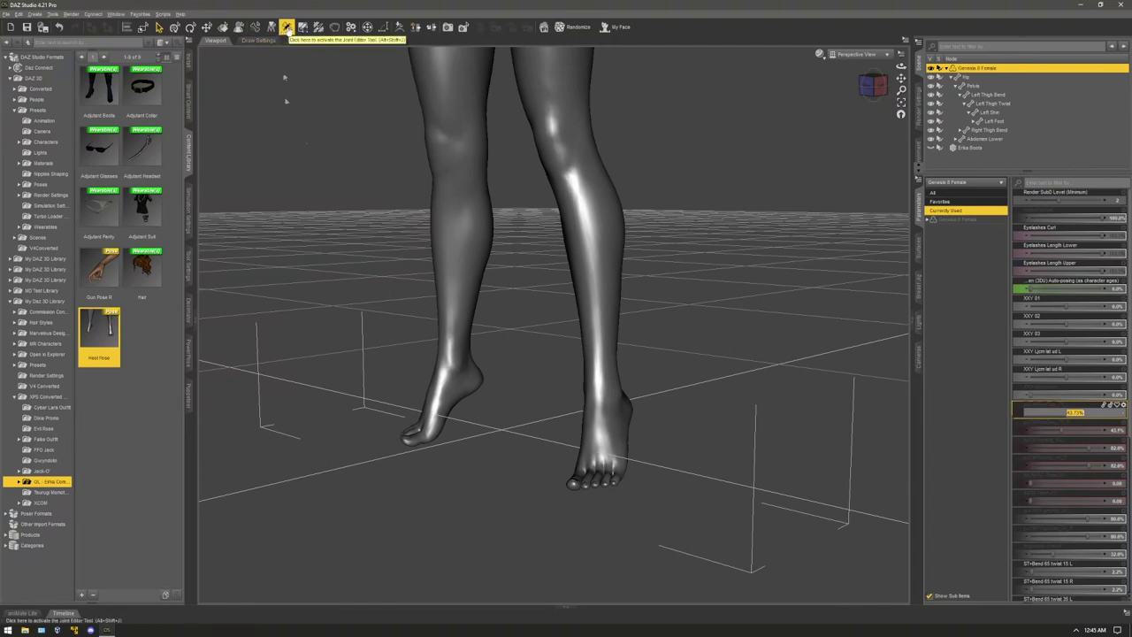
pyautogui.click(286, 27)
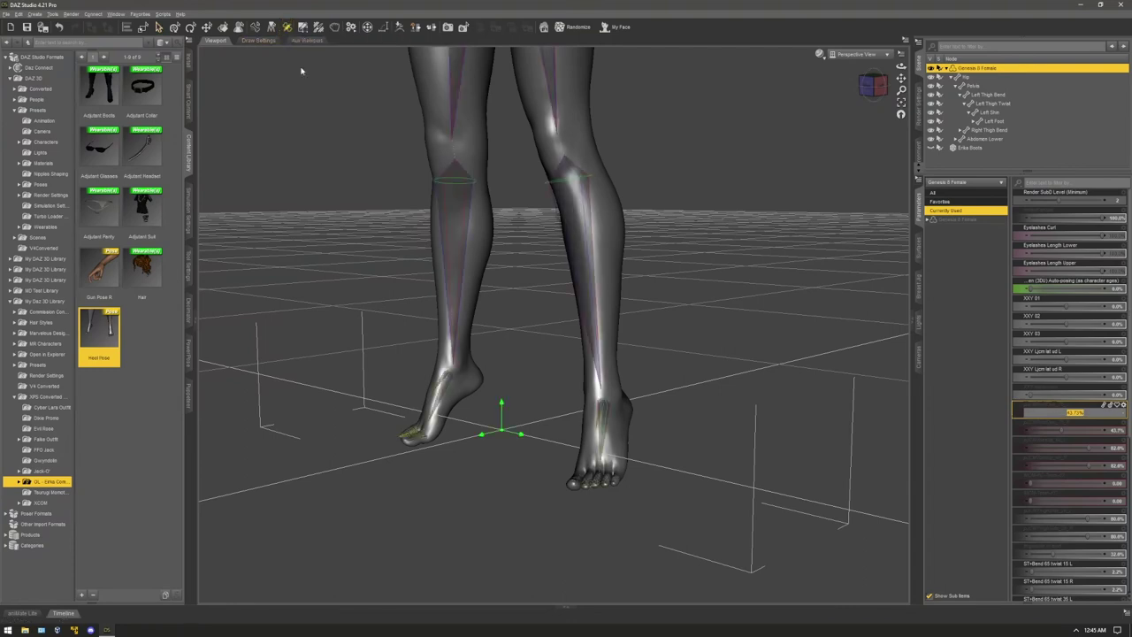
pyautogui.rightClick(579, 232)
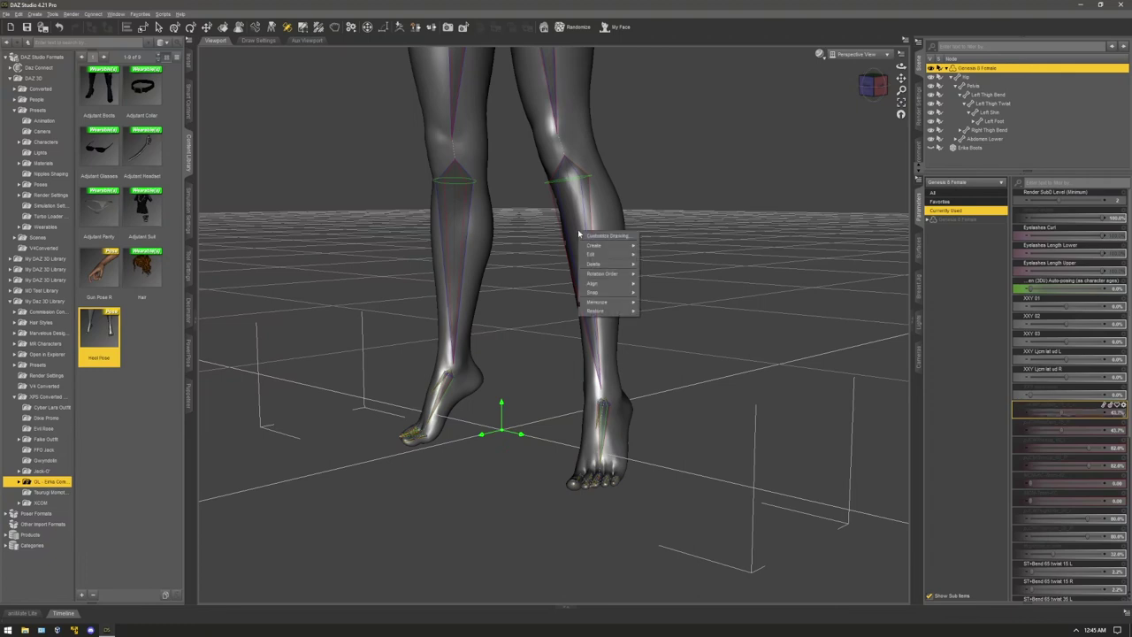
pyautogui.moveTo(599, 253)
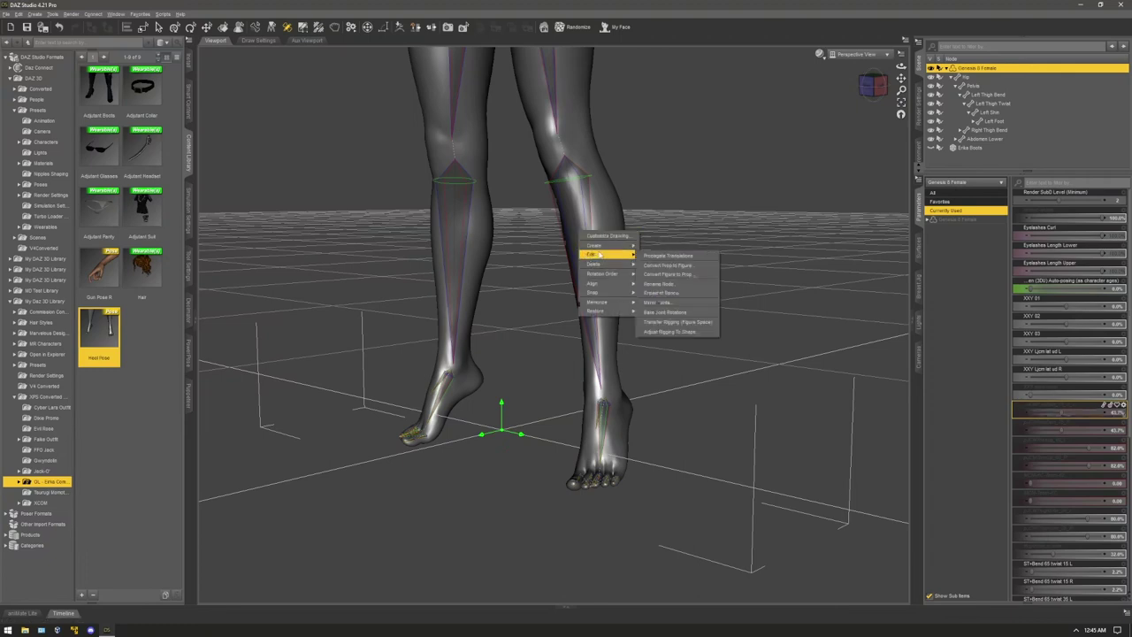
pyautogui.click(695, 313)
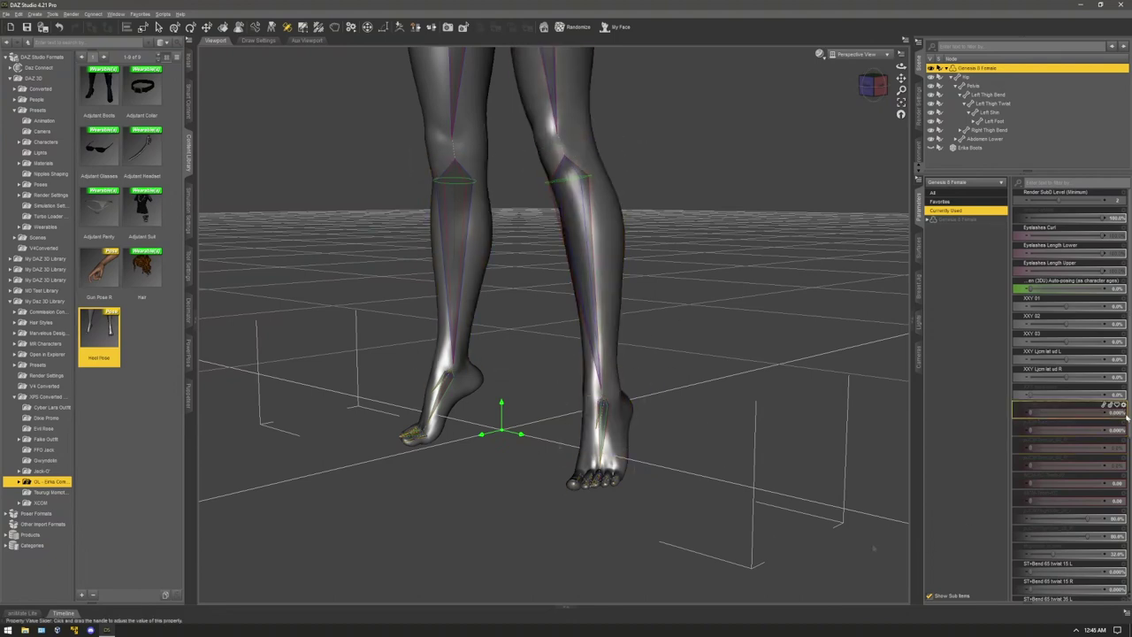
# - Set the hidden left and right pJCMFootDwn_75 corrective morphs of the figure to 43.7%
pyautogui.moveTo(1120, 415)
pyautogui.click(1120, 413)
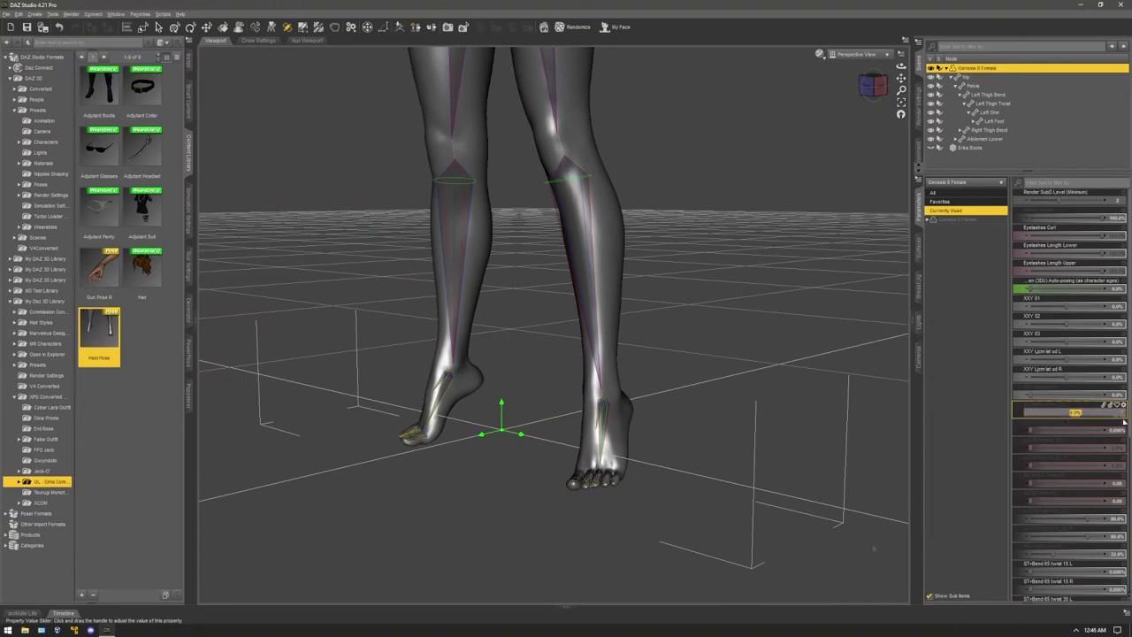
pyautogui.write('43.2')
pyautogui.press('Return')
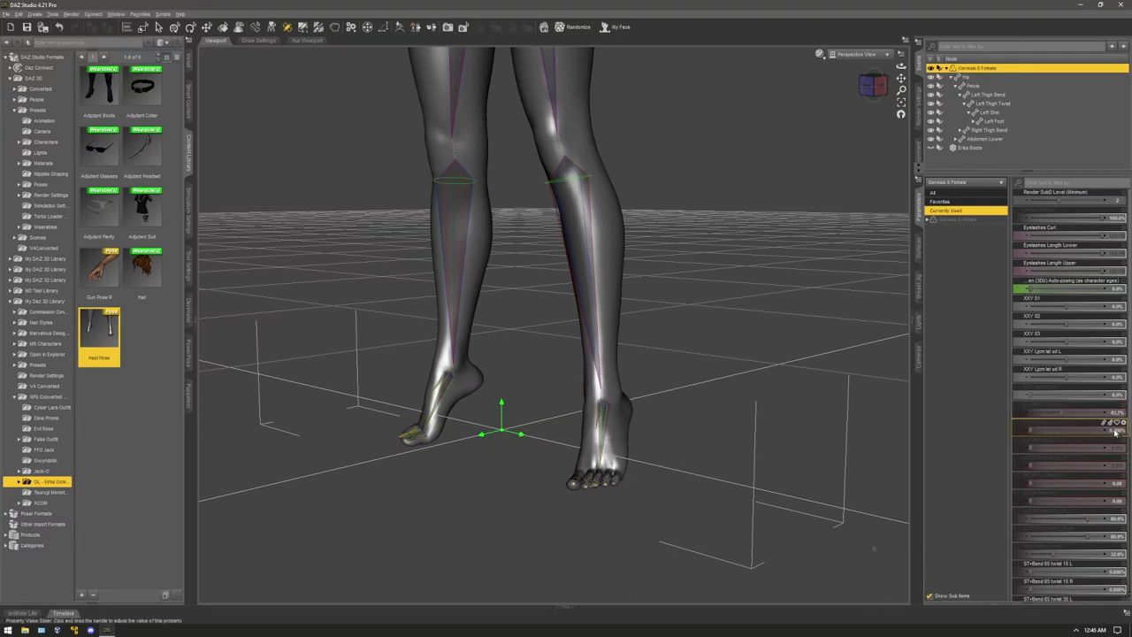
pyautogui.click(1115, 431)
pyautogui.write('43.2')
pyautogui.press('Return')
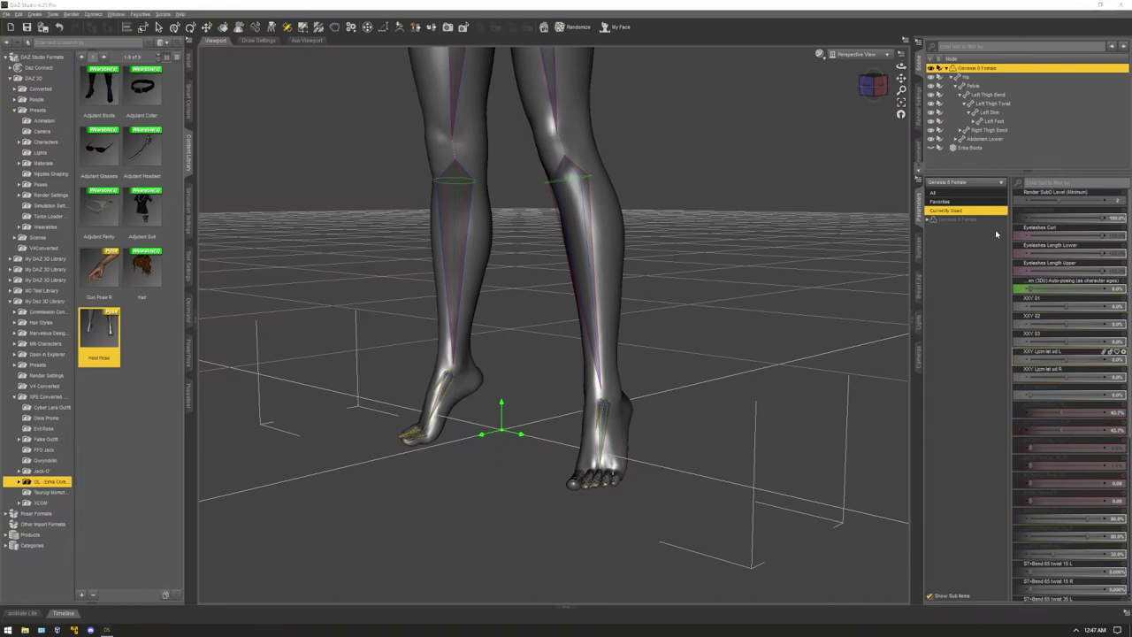
# - Make the boots visible again and open the Transfer Utility, moving its dialog clear of the content library
pyautogui.click(933, 149)
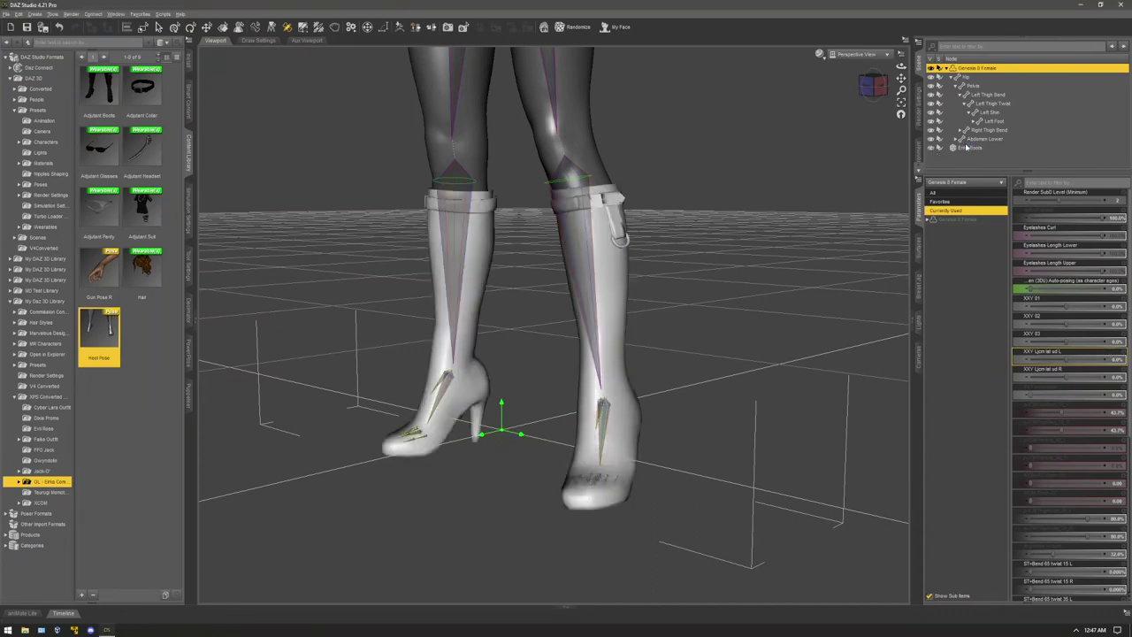
pyautogui.click(987, 149)
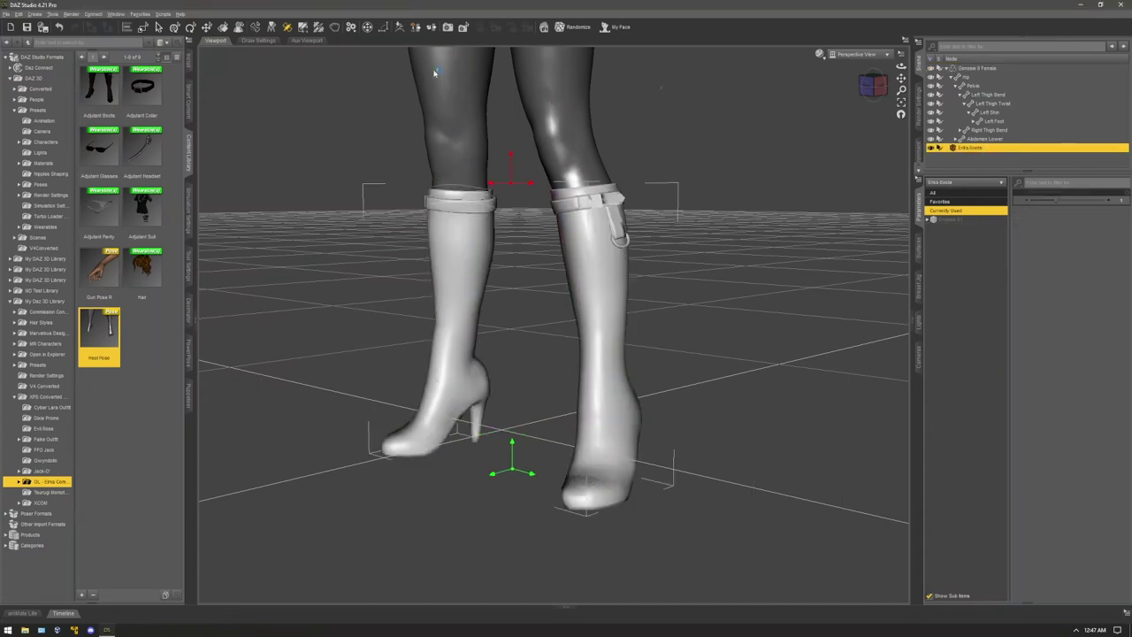
pyautogui.click(20, 14)
pyautogui.moveTo(58, 92)
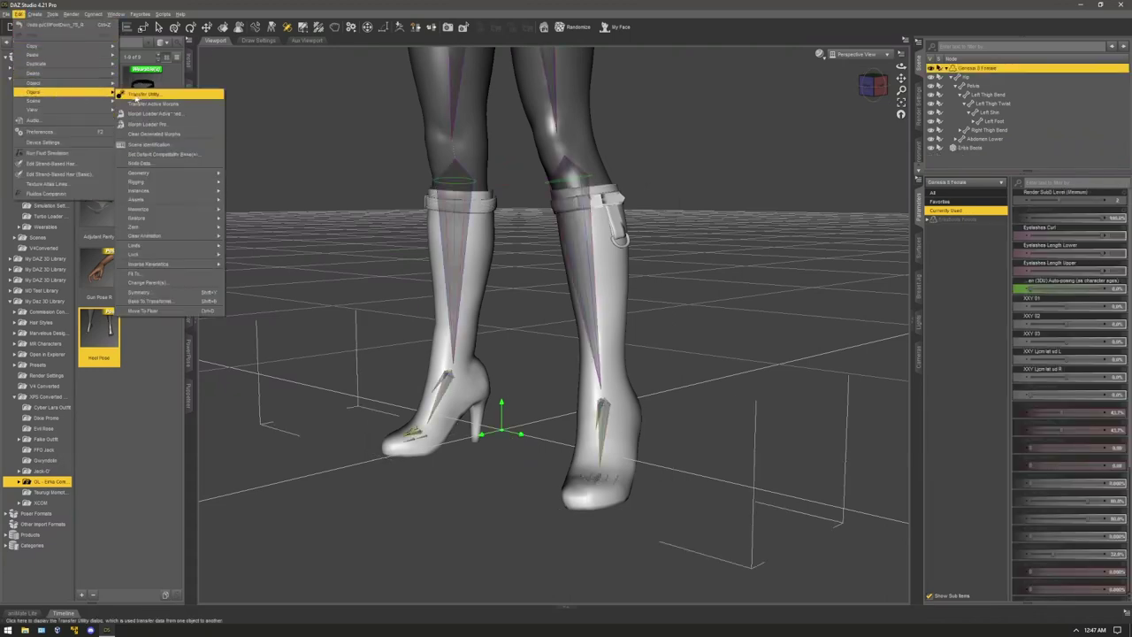
pyautogui.click(150, 87)
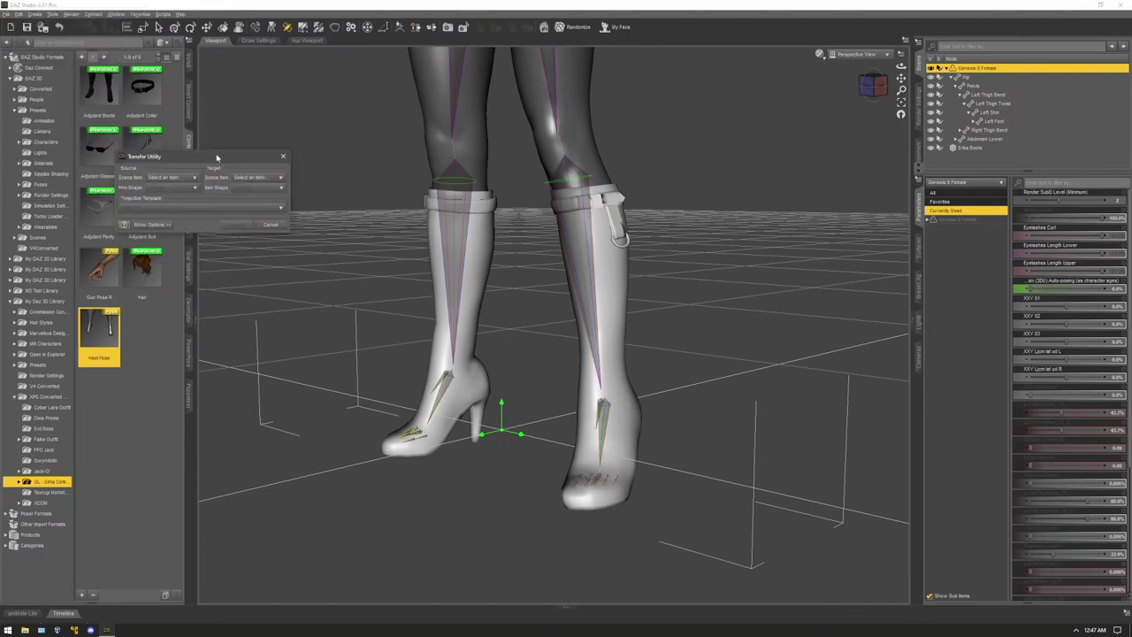
pyautogui.moveTo(217, 158); pyautogui.dragTo(734, 157)
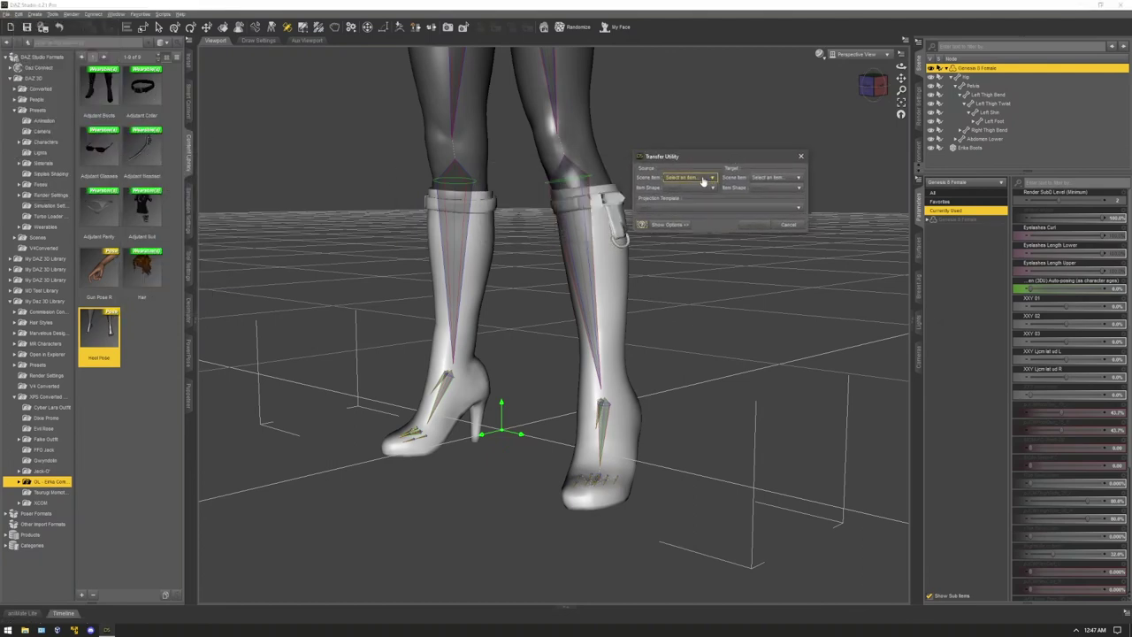
# - Run the transfer from Genesis 8 Female with item shape Current to the boots with item shape Default
pyautogui.click(703, 179)
pyautogui.click(691, 196)
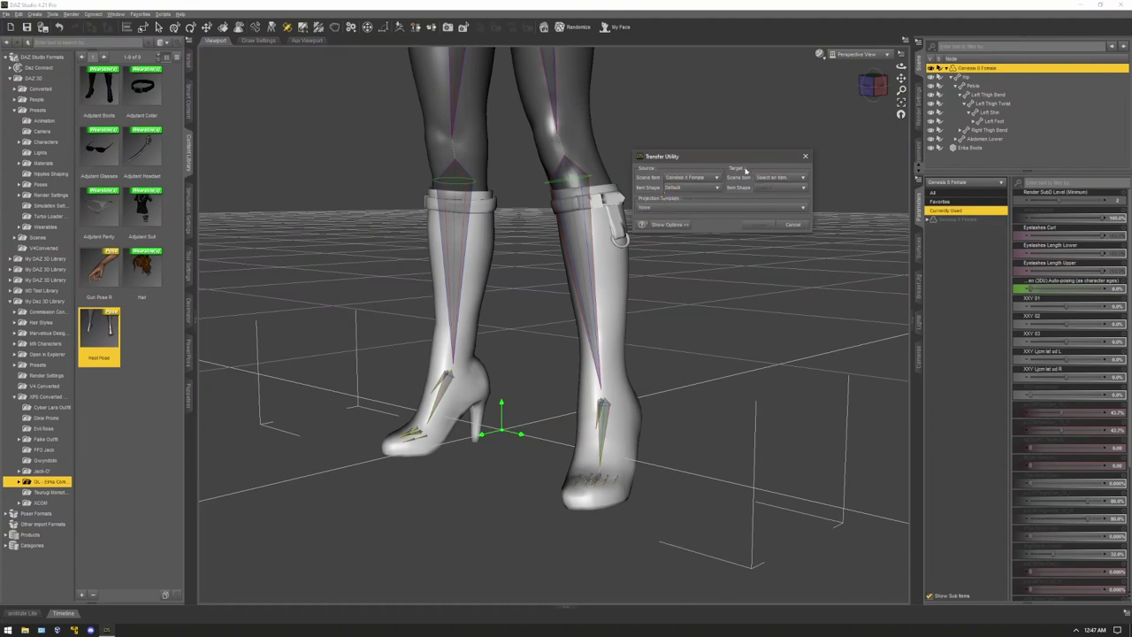
pyautogui.click(777, 179)
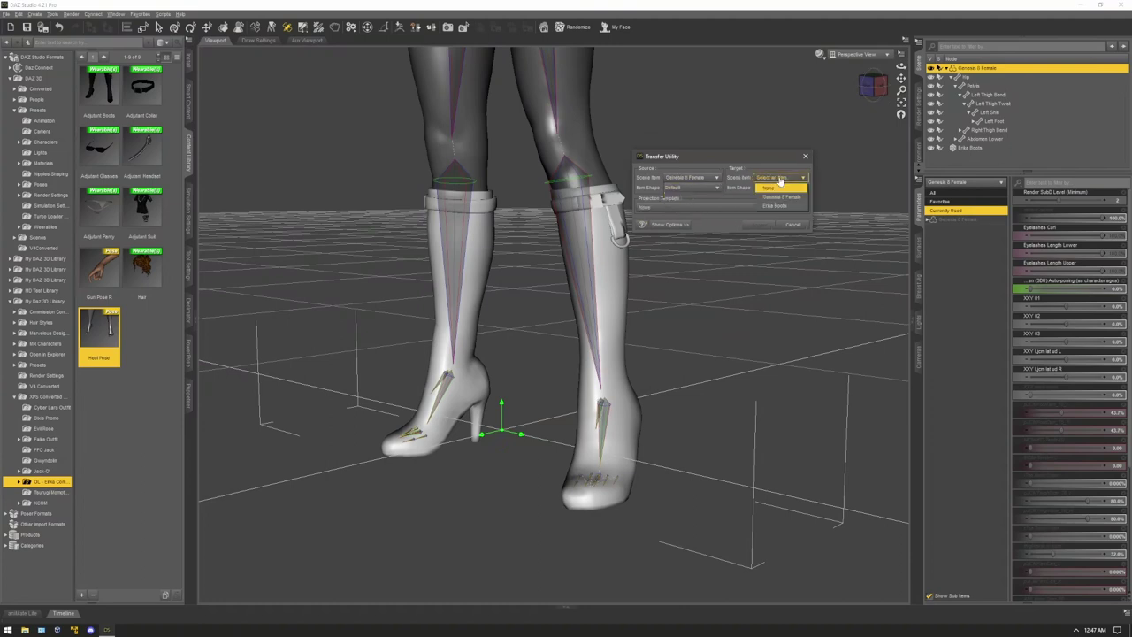
pyautogui.click(781, 206)
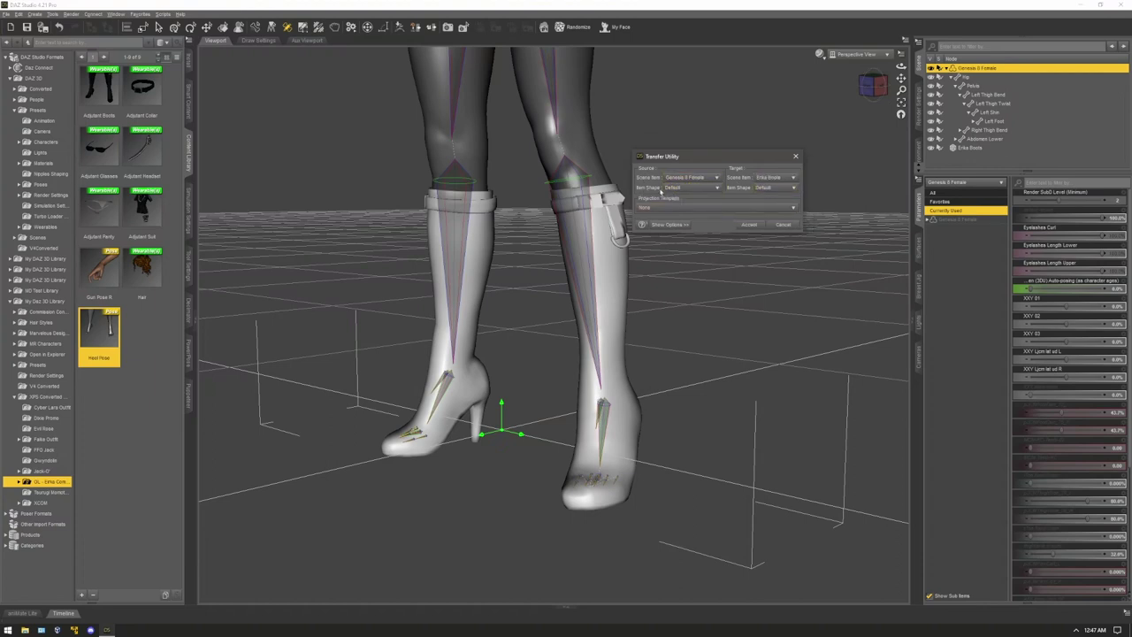
pyautogui.click(679, 188)
pyautogui.click(697, 198)
pyautogui.click(665, 224)
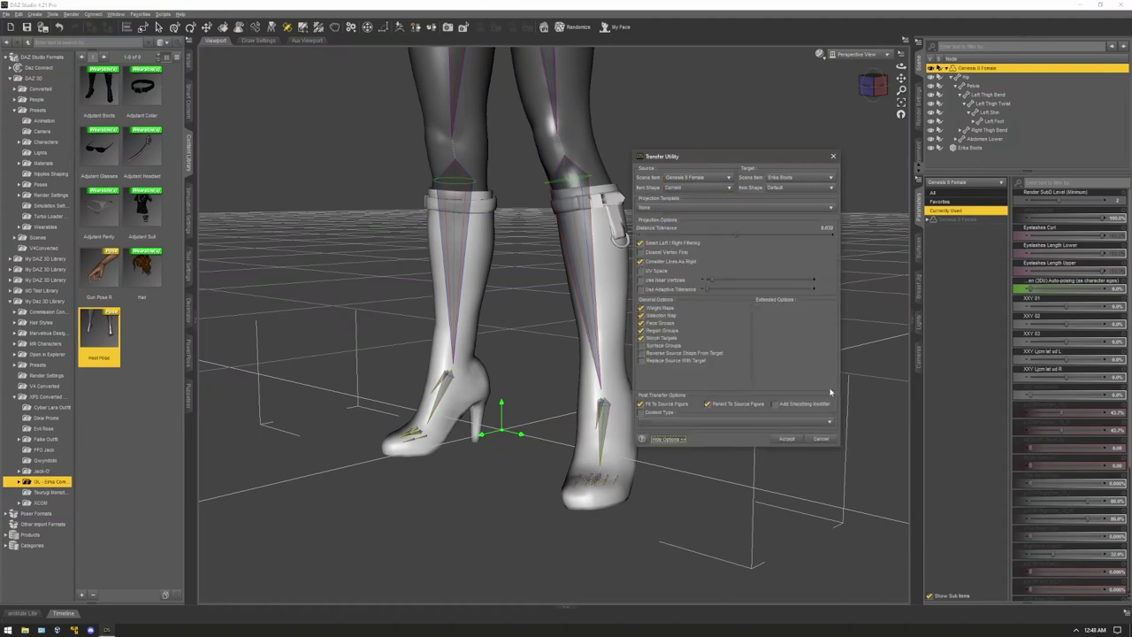
pyautogui.click(784, 439)
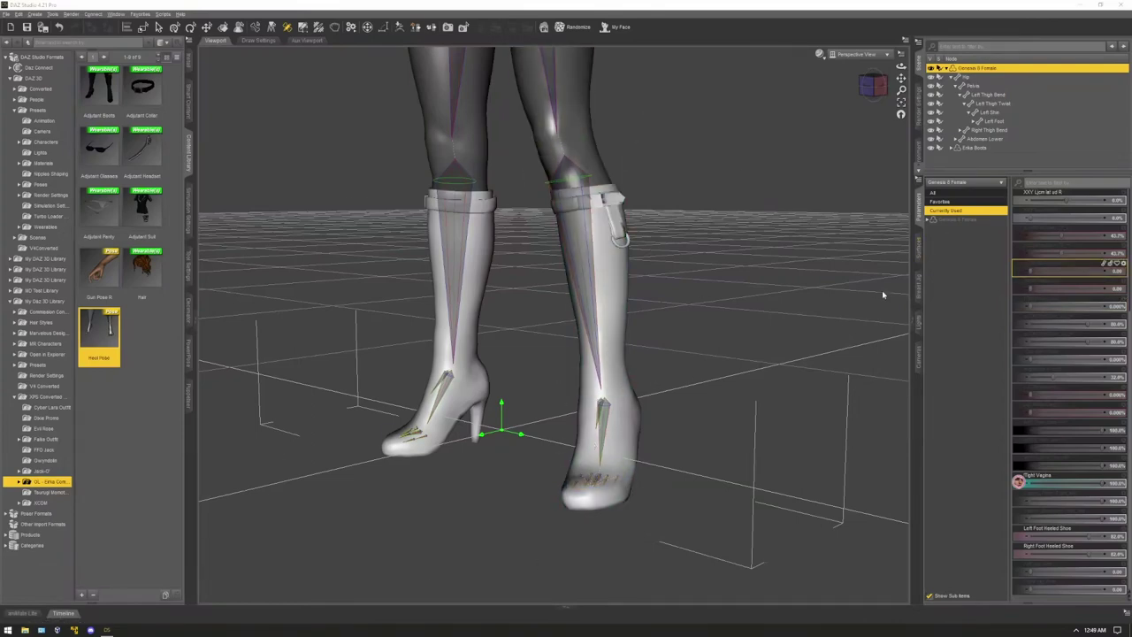
# - Set both of the boots' 43.7% foot corrective morphs to 0
pyautogui.click(976, 148)
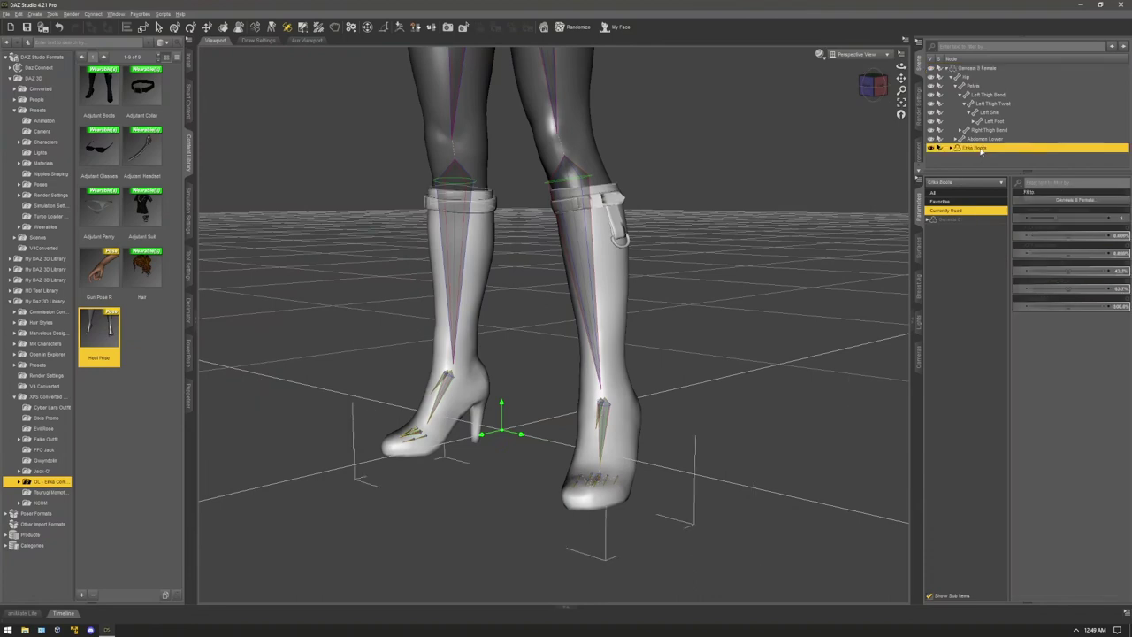
pyautogui.click(1123, 271)
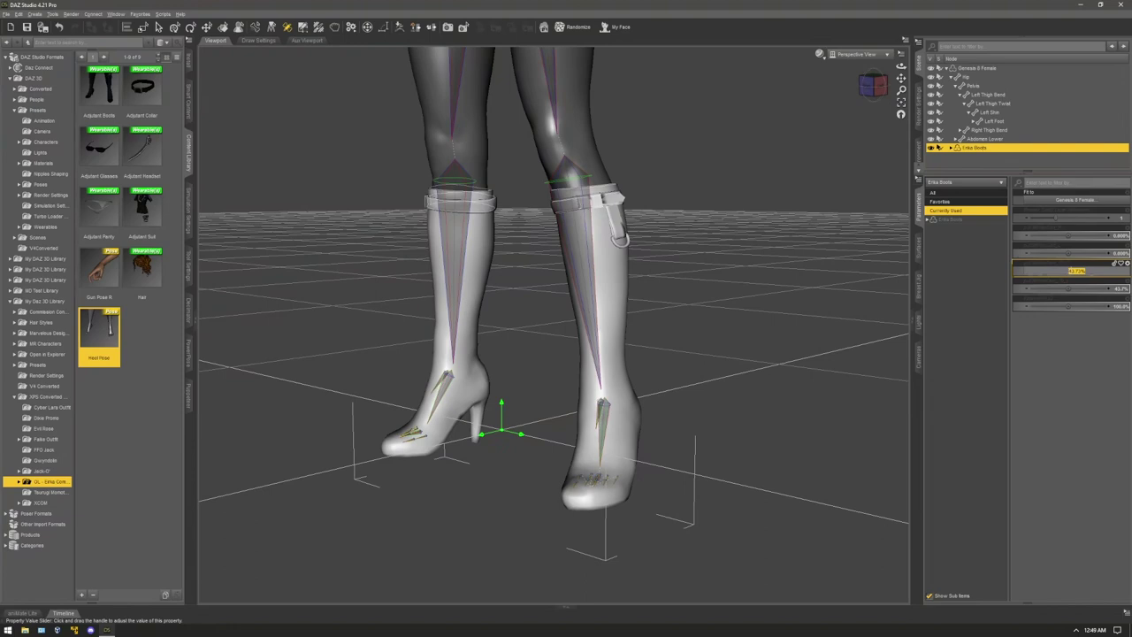
pyautogui.write('0')
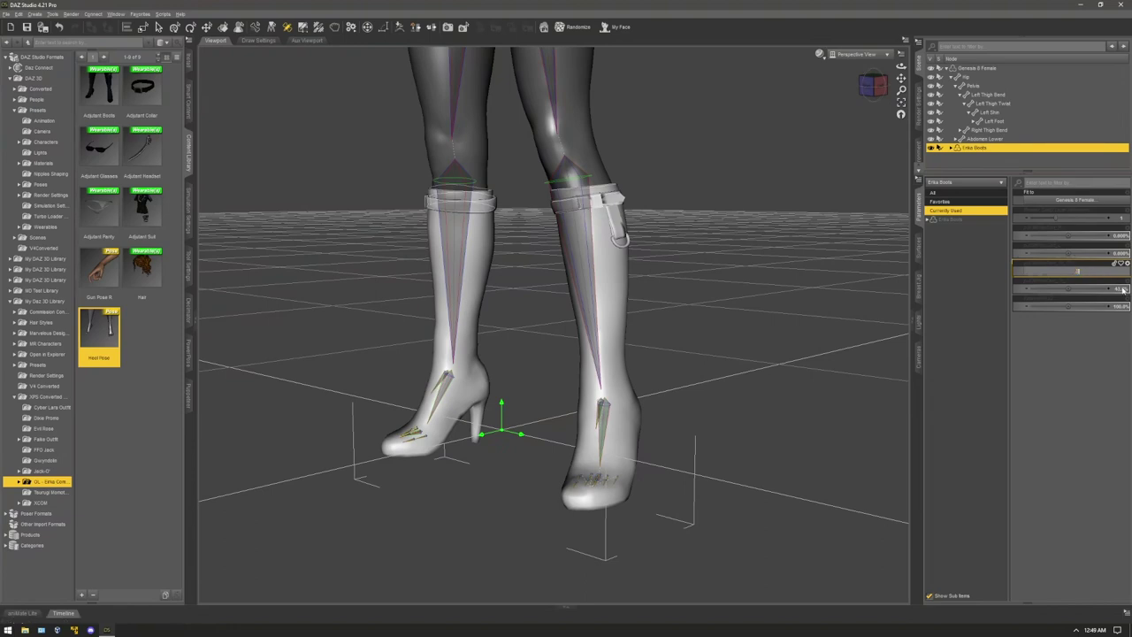
pyautogui.press('Return')
pyautogui.click(1123, 288)
pyautogui.press('Return')
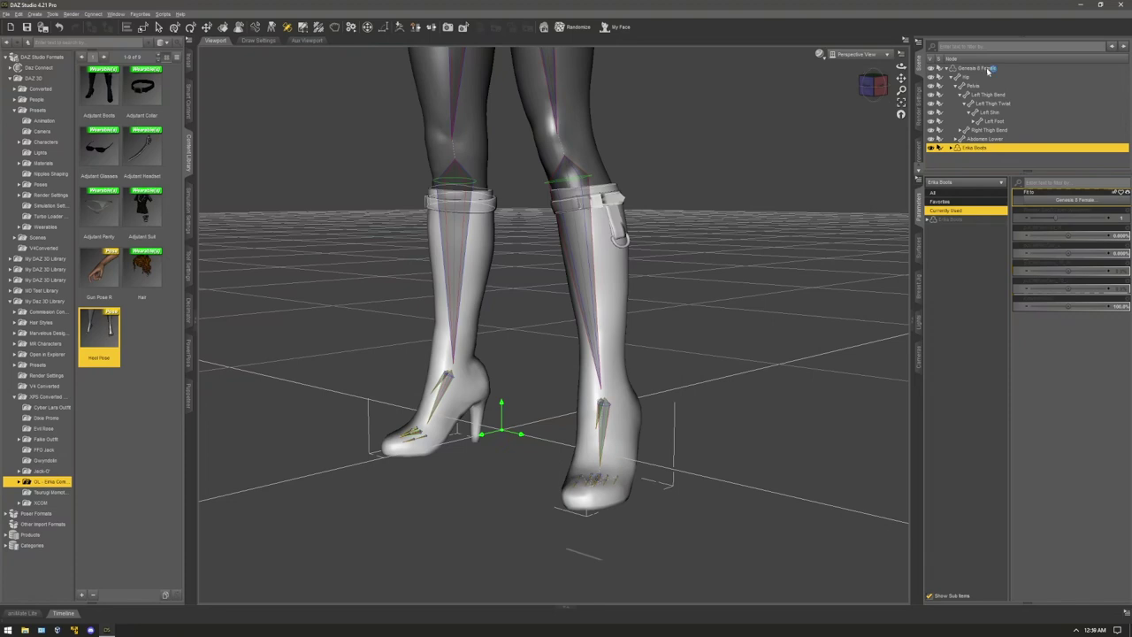
# - Set the Left Foot Heeled Shoe and Right Foot Heeled Shoe properties of Genesis 8 Female to 0
pyautogui.click(977, 68)
pyautogui.scroll(-5, 1062, 498)
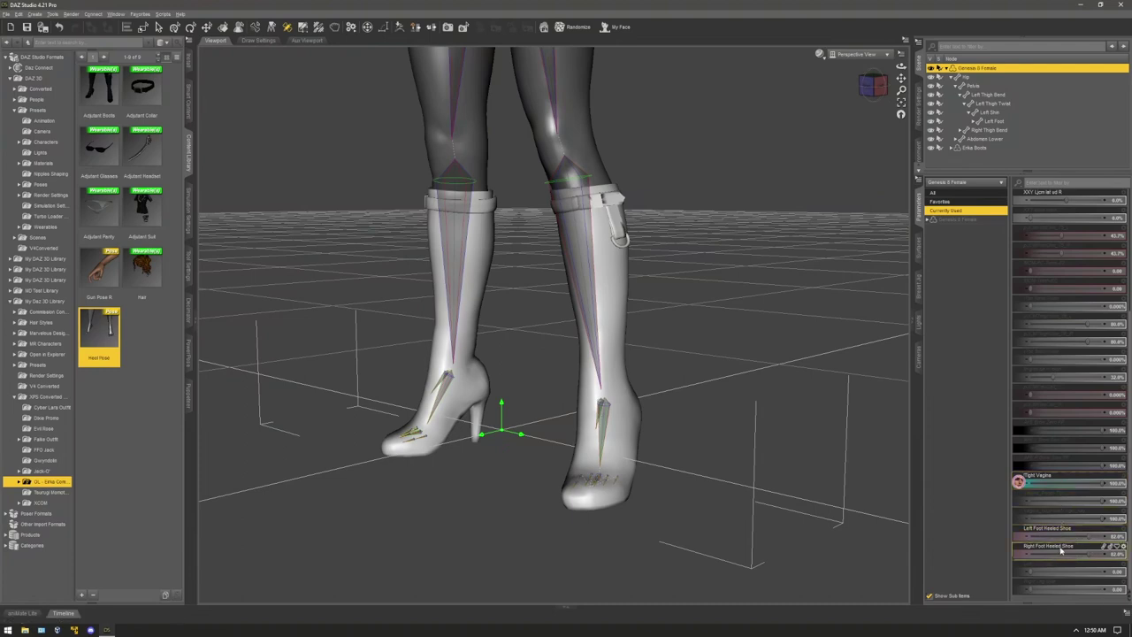
pyautogui.click(1117, 538)
pyautogui.write('0')
pyautogui.press('Return')
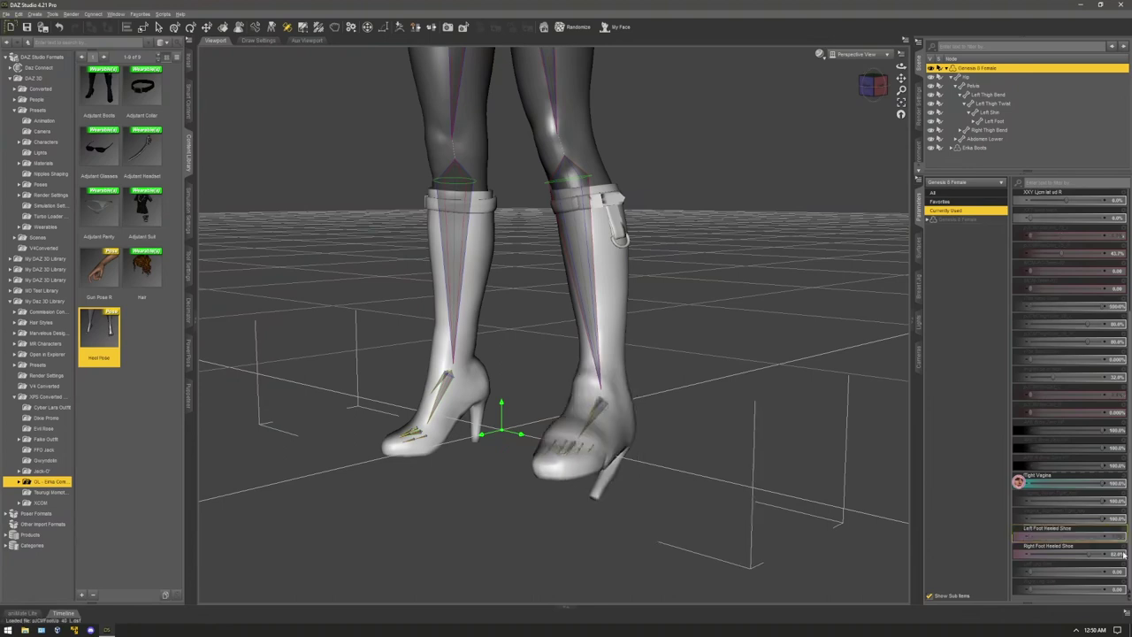
pyautogui.click(1120, 556)
pyautogui.write('0')
pyautogui.press('Return')
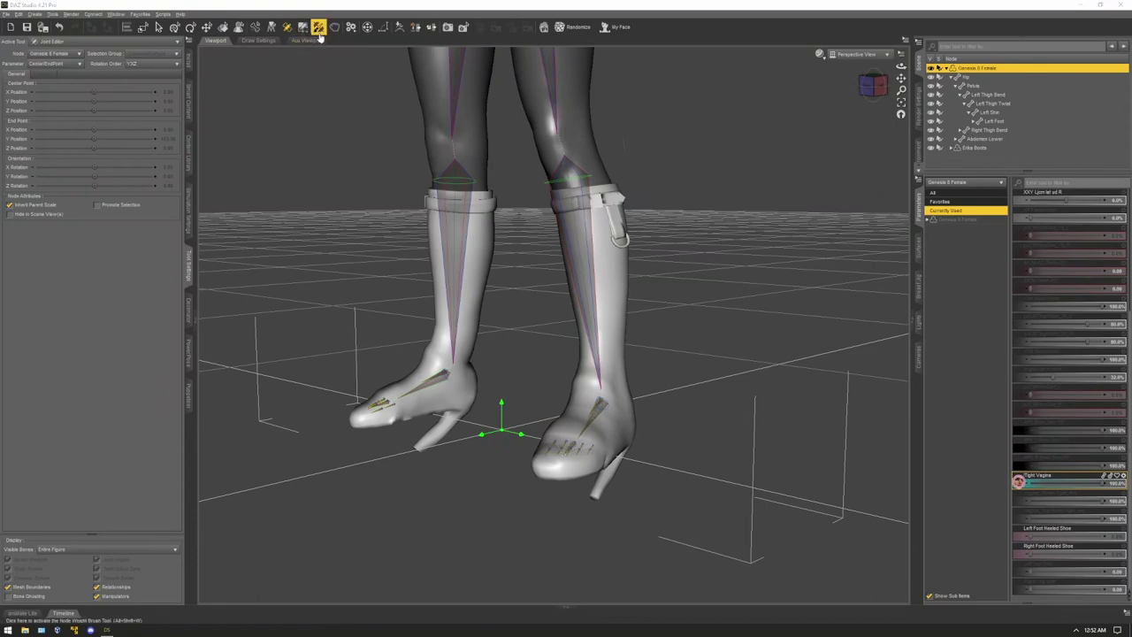
# - Activate the Node Weight Map Brush with Use Symmetry enabled
pyautogui.click(318, 29)
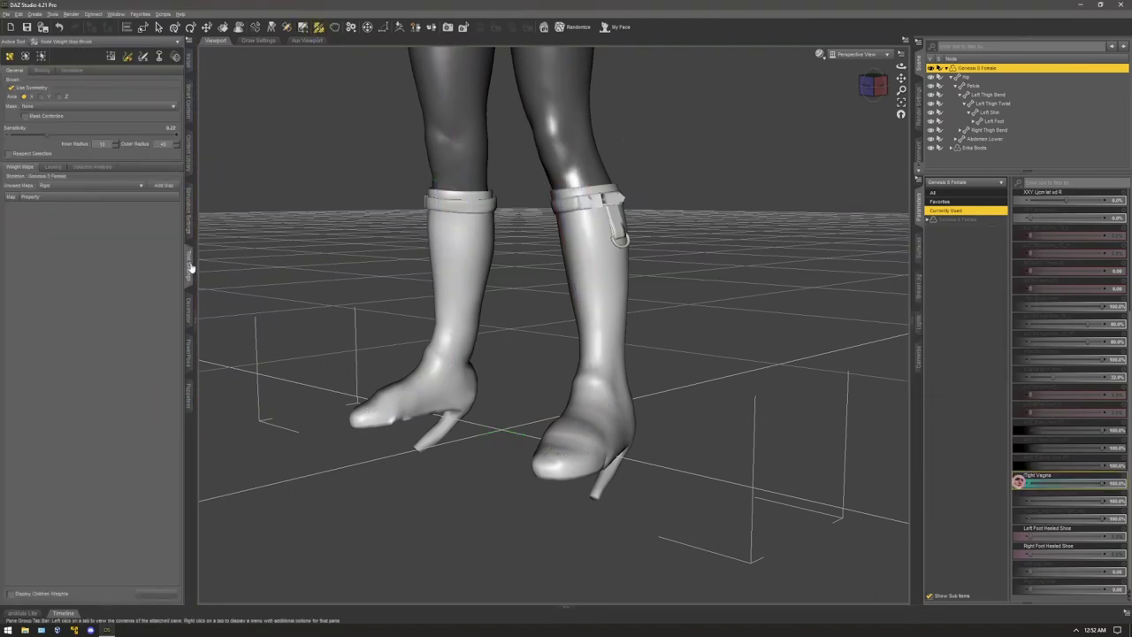
pyautogui.click(12, 90)
pyautogui.click(12, 89)
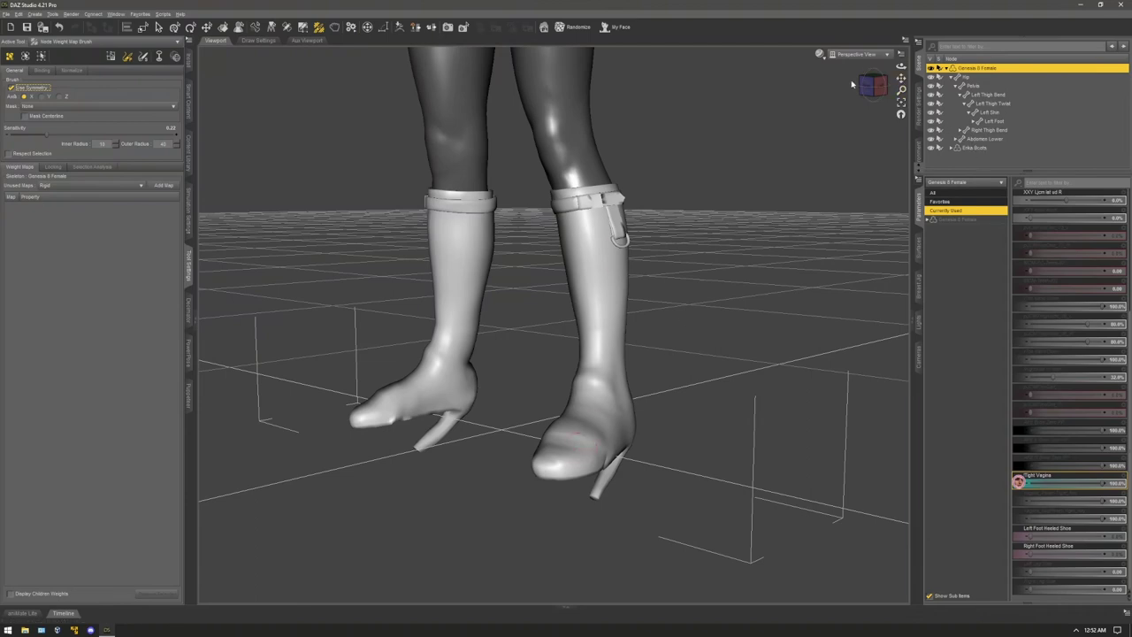
# - Display the General Weights map of the boots' Left Metatarsals bone
pyautogui.moveTo(901, 79)
pyautogui.mouseDown()
pyautogui.moveTo(953, 7)
pyautogui.moveTo(853, 106)
pyautogui.moveTo(837, 106)
pyautogui.mouseUp()
pyautogui.scroll(4, 591, 361)
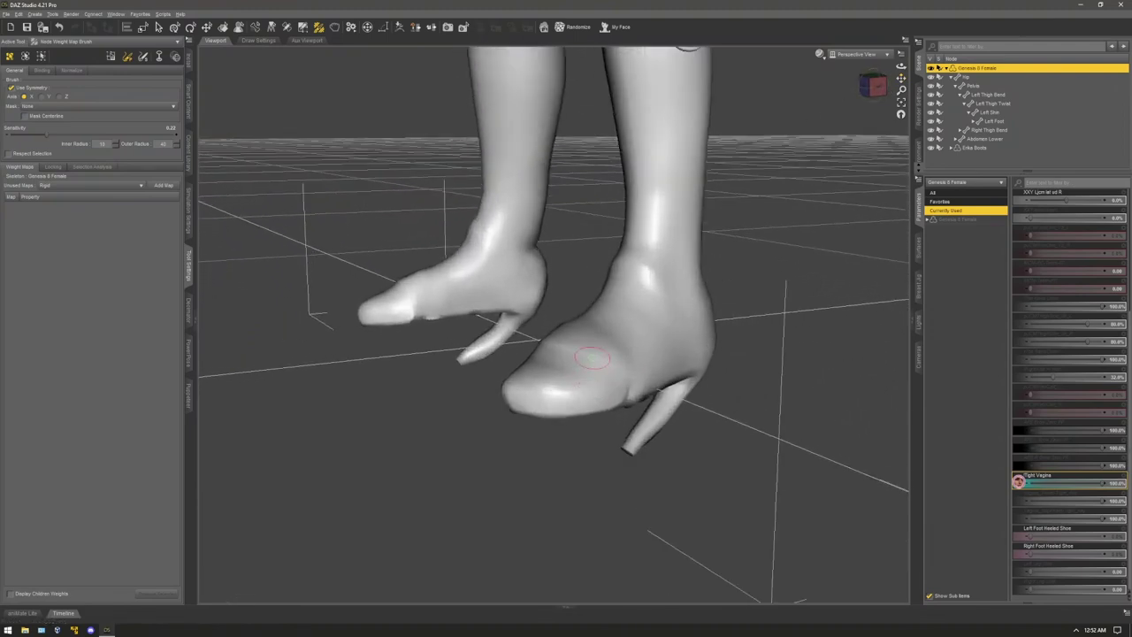
pyautogui.rightClick(595, 359)
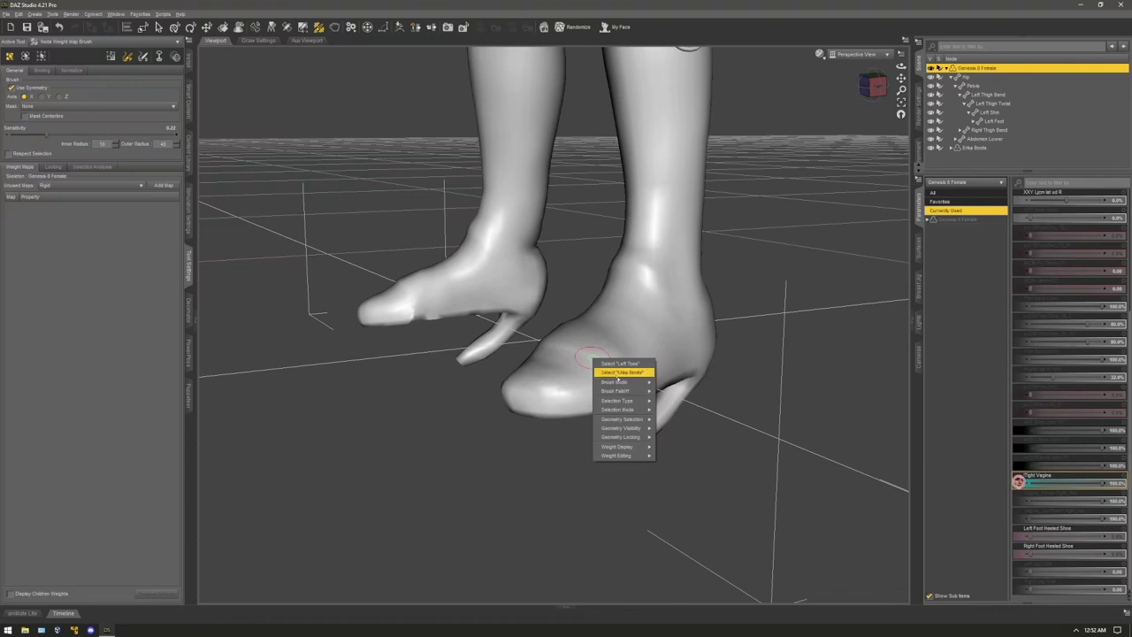
pyautogui.click(625, 364)
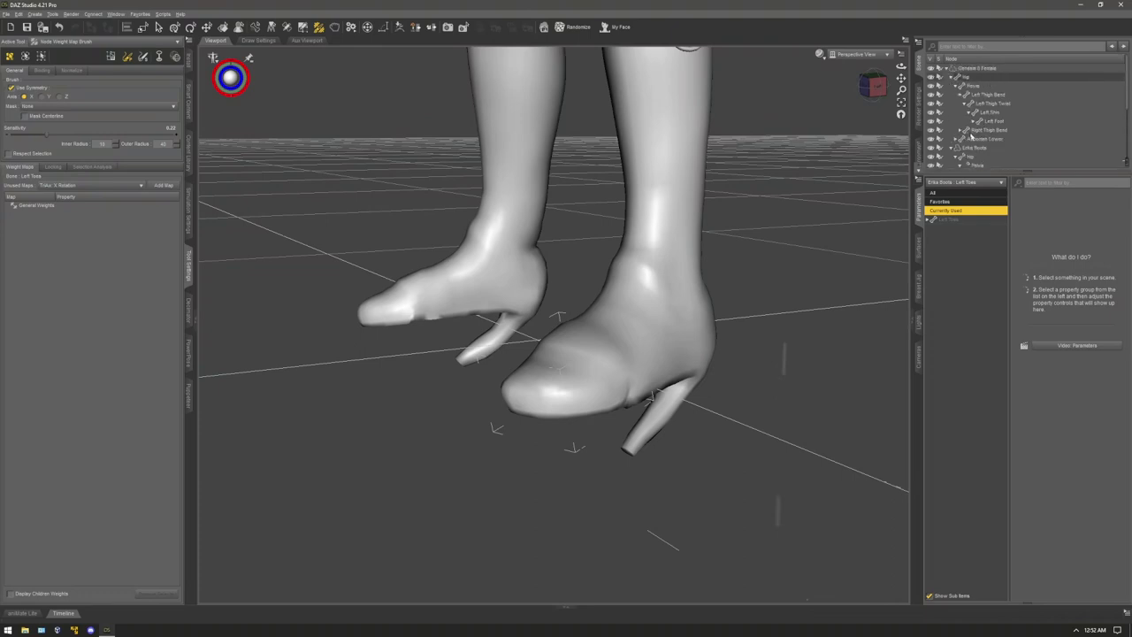
pyautogui.scroll(-1, 986, 115)
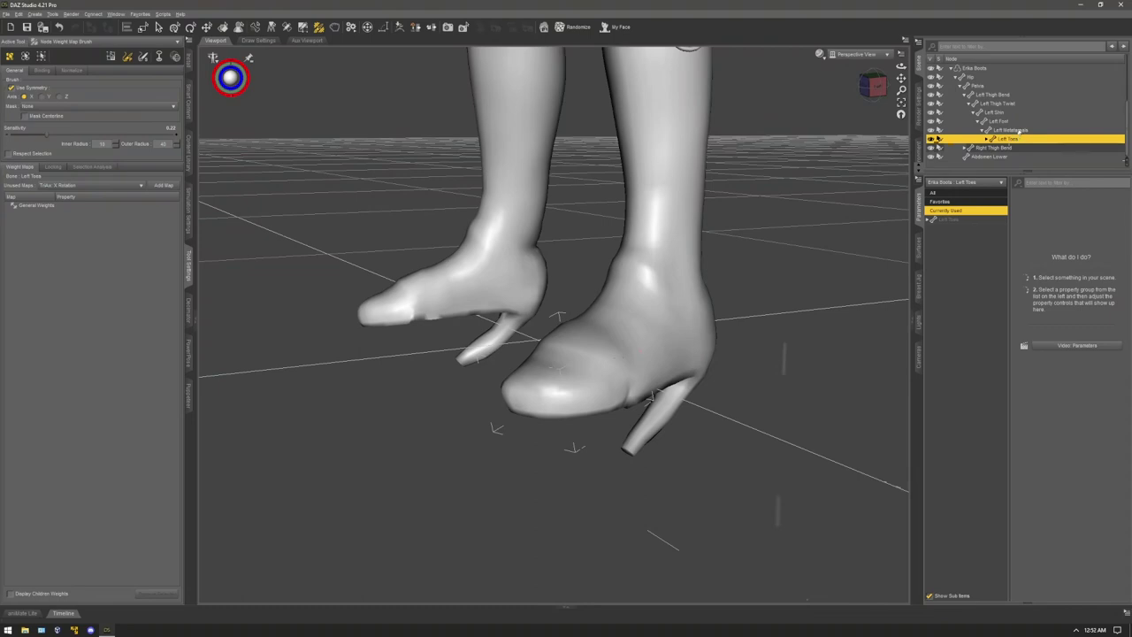
pyautogui.click(1025, 131)
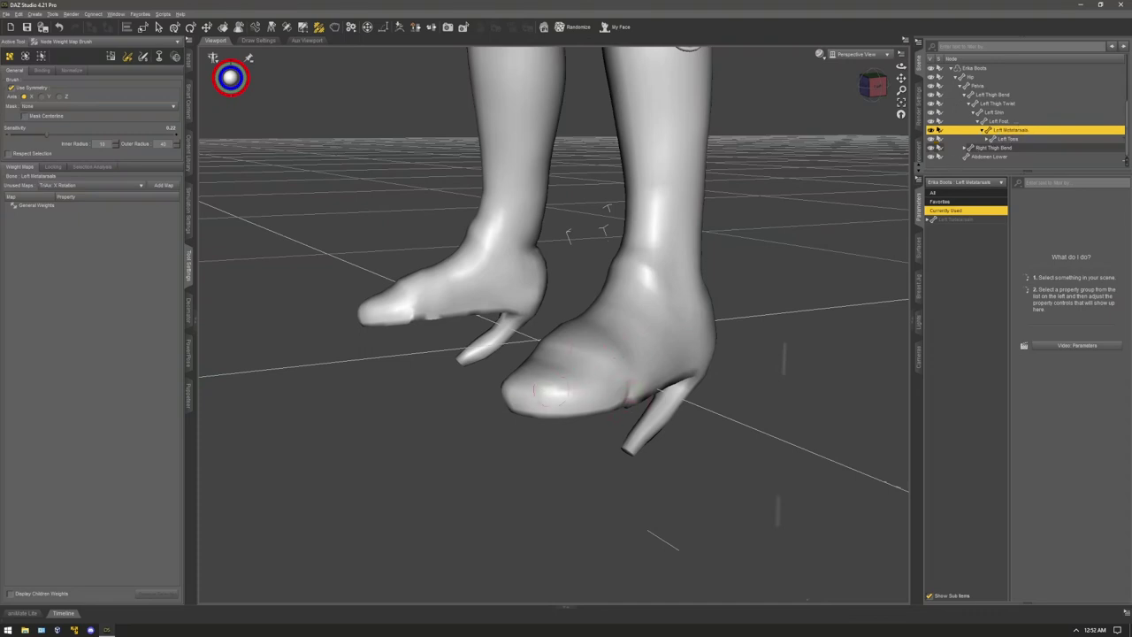
pyautogui.click(36, 205)
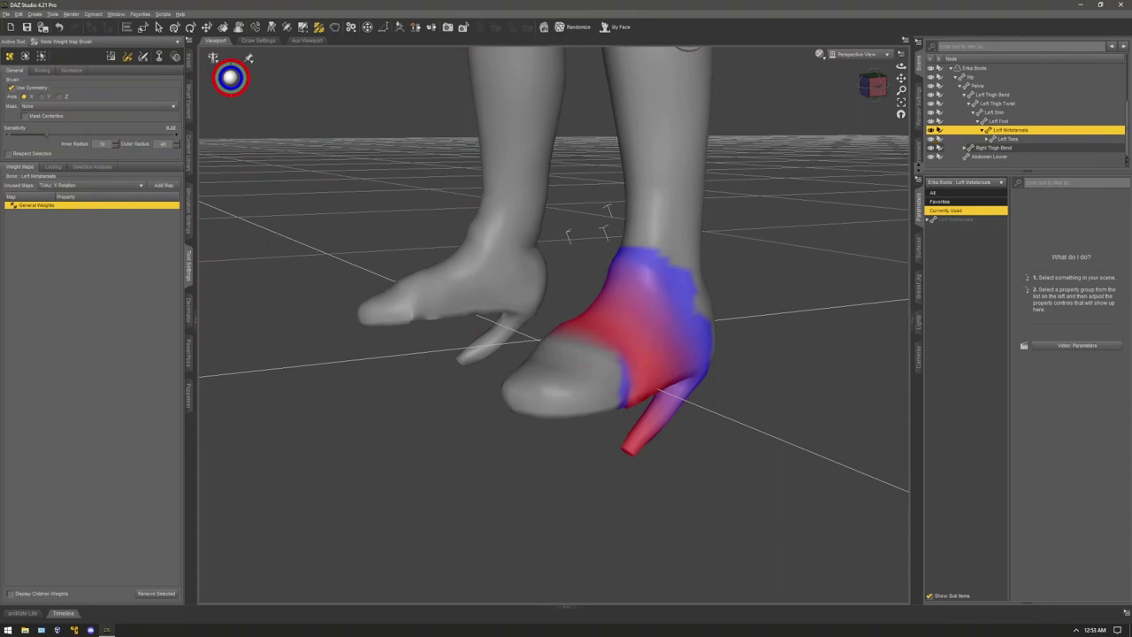
# - Enlarge the inner and outer radius of the weight map brush
pyautogui.moveTo(901, 79); pyautogui.dragTo(923, 152)
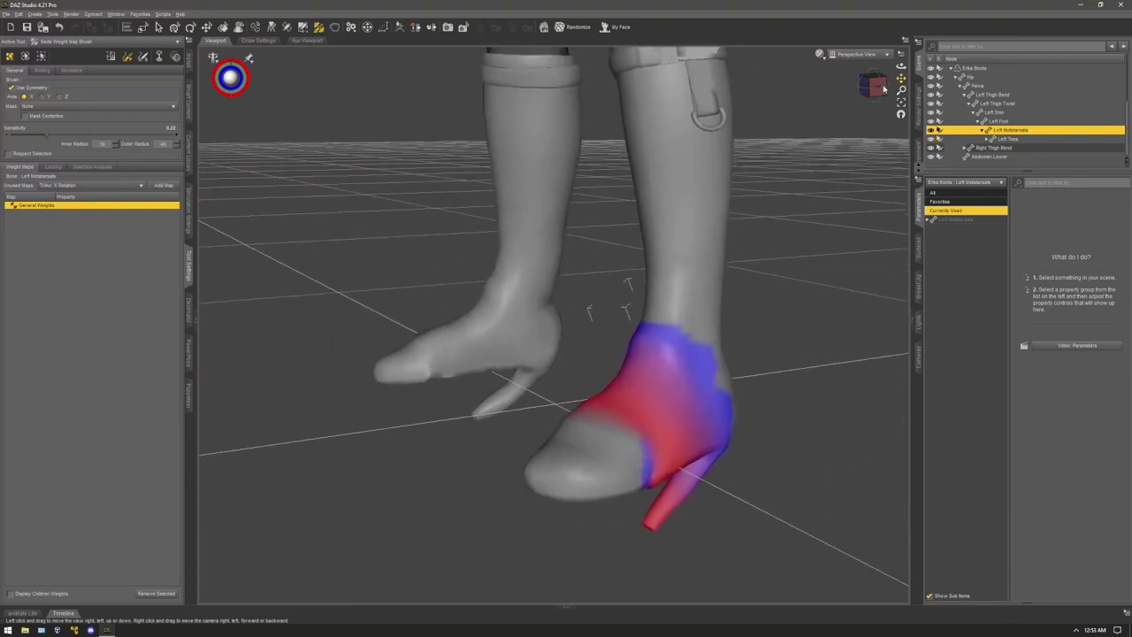
pyautogui.moveTo(872, 92); pyautogui.dragTo(872, 99)
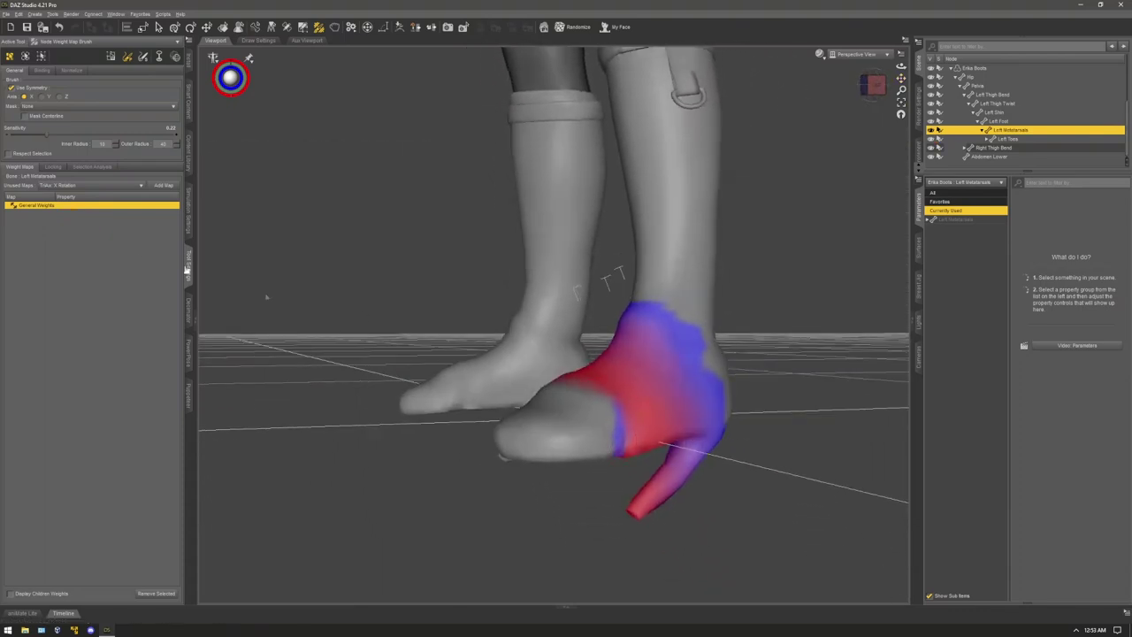
pyautogui.moveTo(166, 144); pyautogui.dragTo(156, 146)
pyautogui.write('10')
pyautogui.press('Return')
pyautogui.hotkey('shift', 'Tab')
pyautogui.press('Return')
pyautogui.scroll(5, 445, 232)
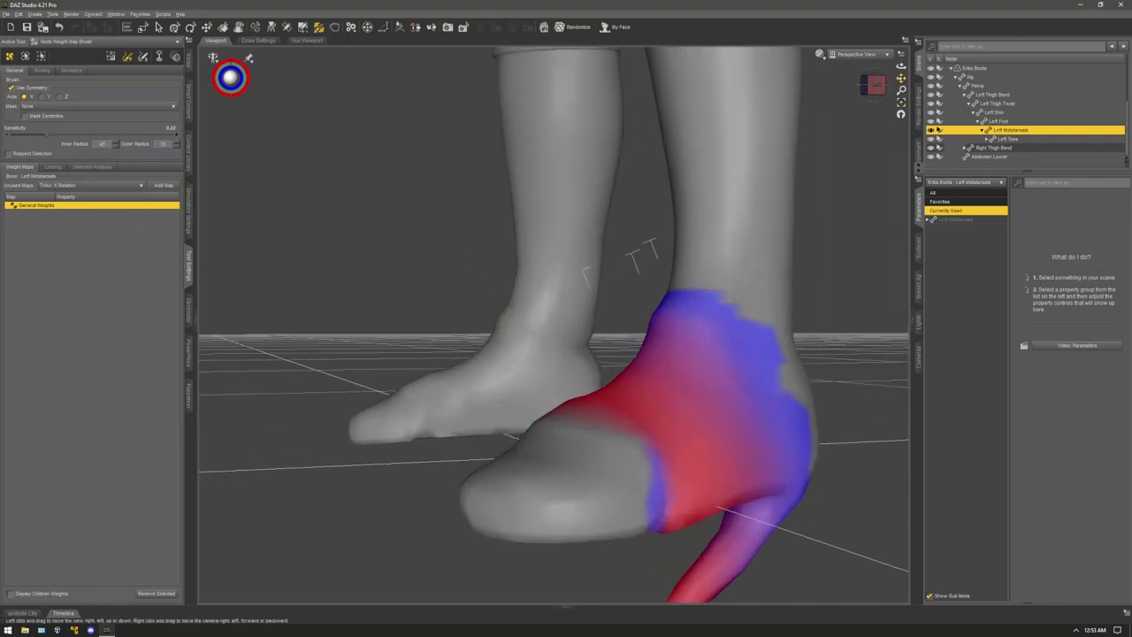
# - Paint Left Metatarsals weights over the outer side, inner side and tip of the left boot's toe section
pyautogui.moveTo(901, 78)
pyautogui.mouseDown()
pyautogui.moveTo(913, 18)
pyautogui.moveTo(911, 34)
pyautogui.mouseUp()
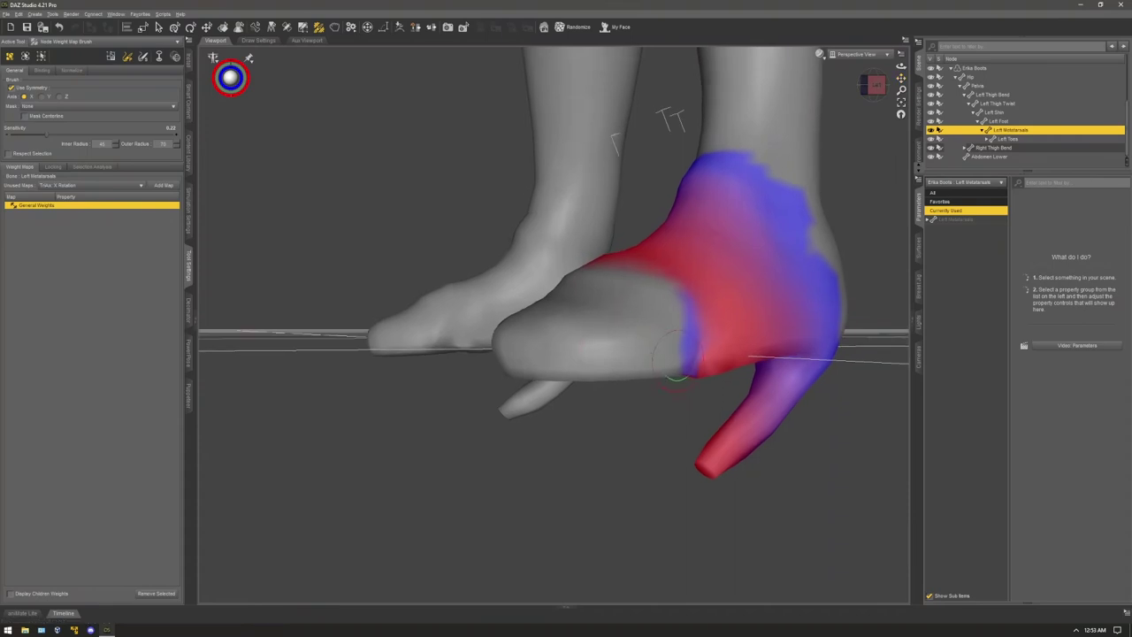
pyautogui.moveTo(676, 357)
pyautogui.mouseDown()
pyautogui.moveTo(672, 340)
pyautogui.moveTo(682, 384)
pyautogui.mouseUp()
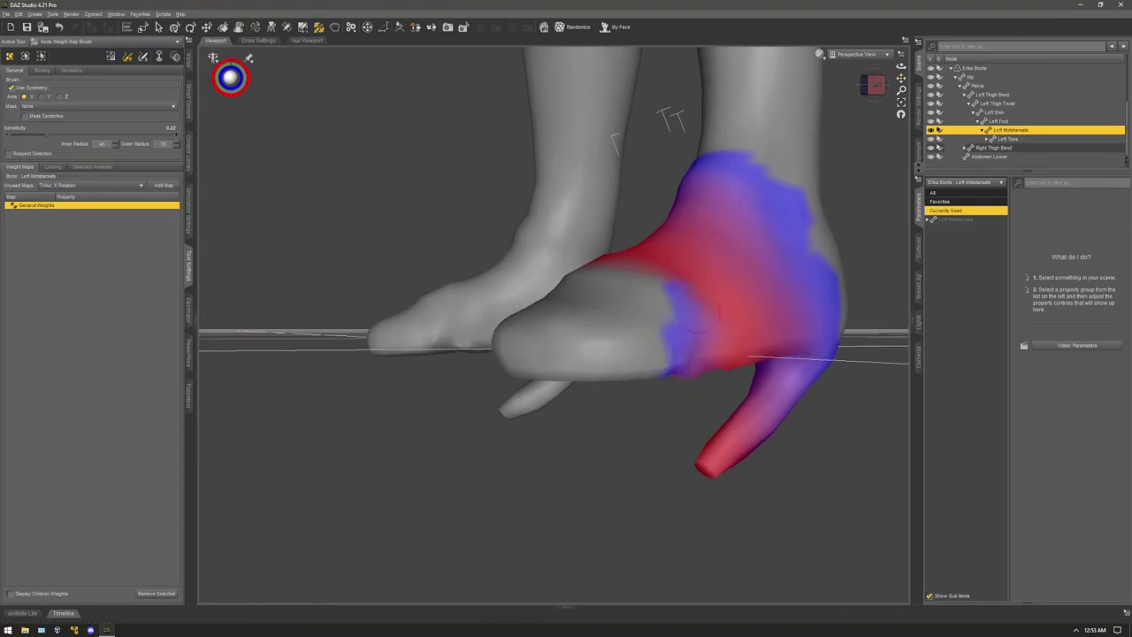
pyautogui.moveTo(657, 283)
pyautogui.mouseDown()
pyautogui.moveTo(626, 367)
pyautogui.moveTo(632, 274)
pyautogui.moveTo(574, 372)
pyautogui.mouseUp()
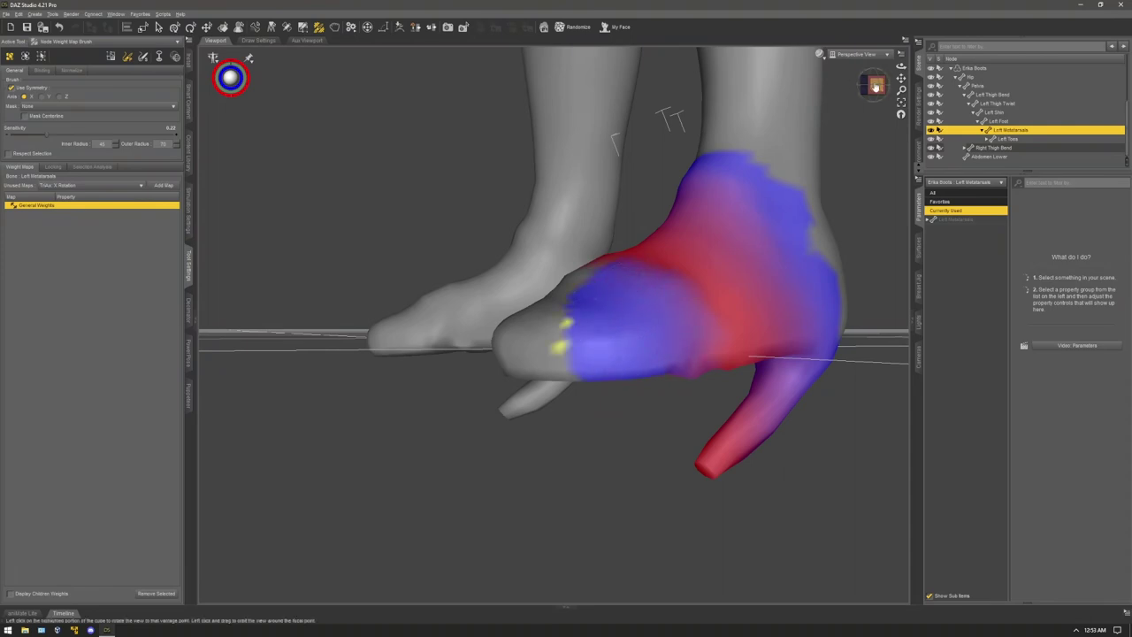
pyautogui.moveTo(876, 85)
pyautogui.mouseDown()
pyautogui.moveTo(964, 120)
pyautogui.moveTo(998, 108)
pyautogui.mouseUp()
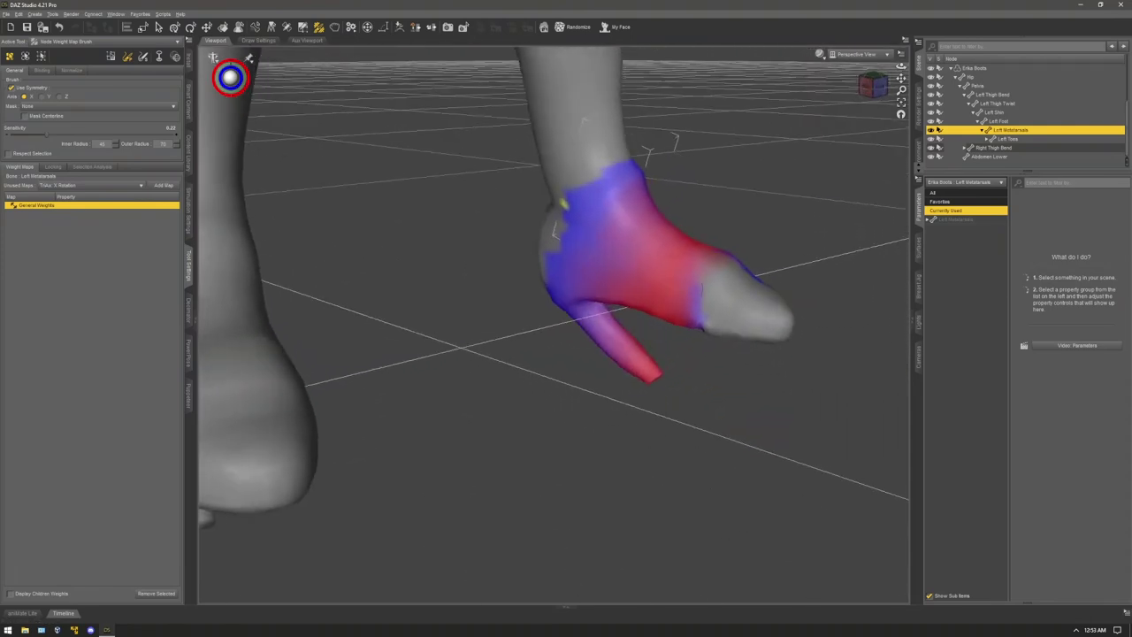
pyautogui.moveTo(714, 276)
pyautogui.mouseDown()
pyautogui.moveTo(727, 320)
pyautogui.moveTo(767, 316)
pyautogui.moveTo(787, 329)
pyautogui.moveTo(725, 265)
pyautogui.moveTo(769, 297)
pyautogui.mouseUp()
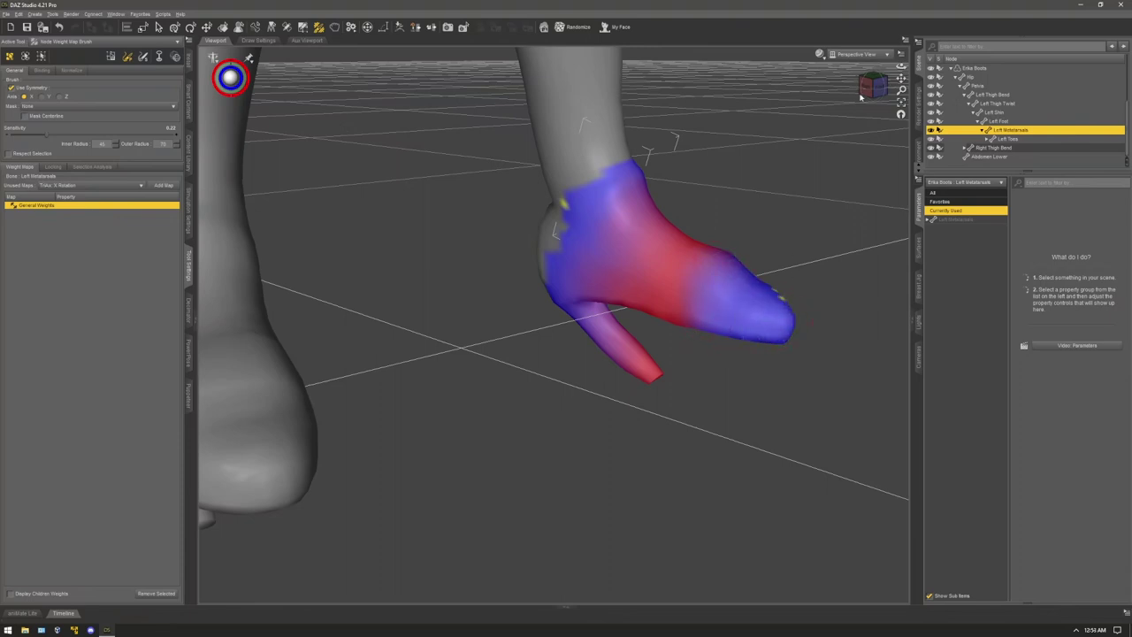
pyautogui.moveTo(861, 98); pyautogui.dragTo(872, 85)
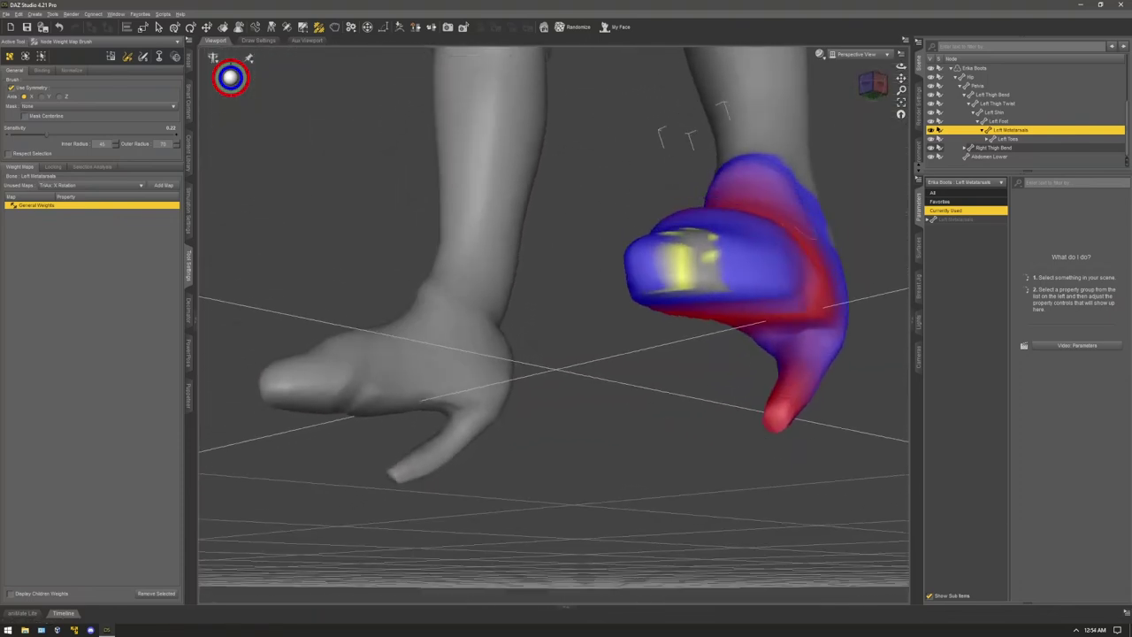
pyautogui.moveTo(690, 266)
pyautogui.mouseDown()
pyautogui.moveTo(686, 235)
pyautogui.moveTo(677, 304)
pyautogui.mouseUp()
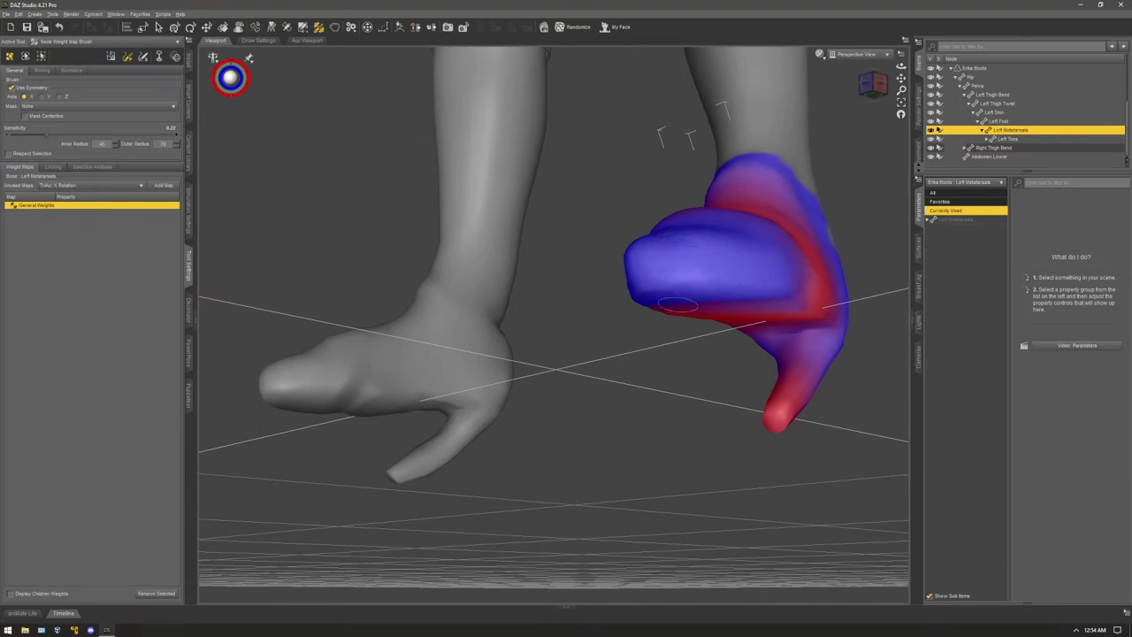
# - Extend and blend the Left Metatarsals weights across the sole and ball of the left boot
pyautogui.moveTo(874, 95)
pyautogui.mouseDown()
pyautogui.moveTo(874, 82)
pyautogui.moveTo(901, 94)
pyautogui.moveTo(903, 133)
pyautogui.mouseUp()
pyautogui.scroll(2, 619, 129)
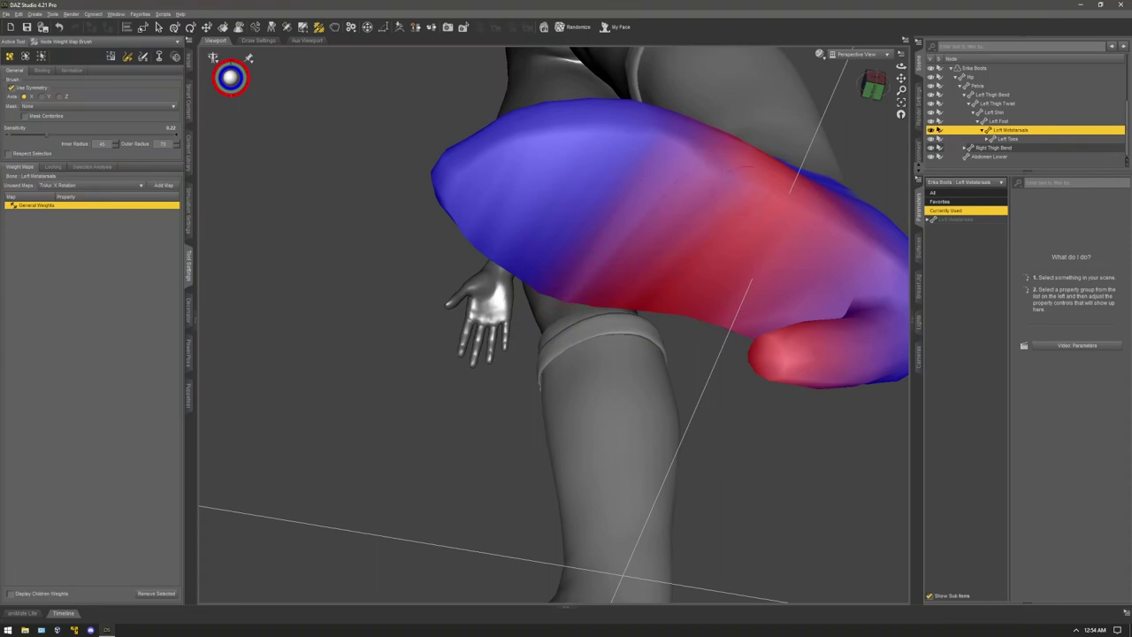
pyautogui.moveTo(873, 82); pyautogui.dragTo(924, 163)
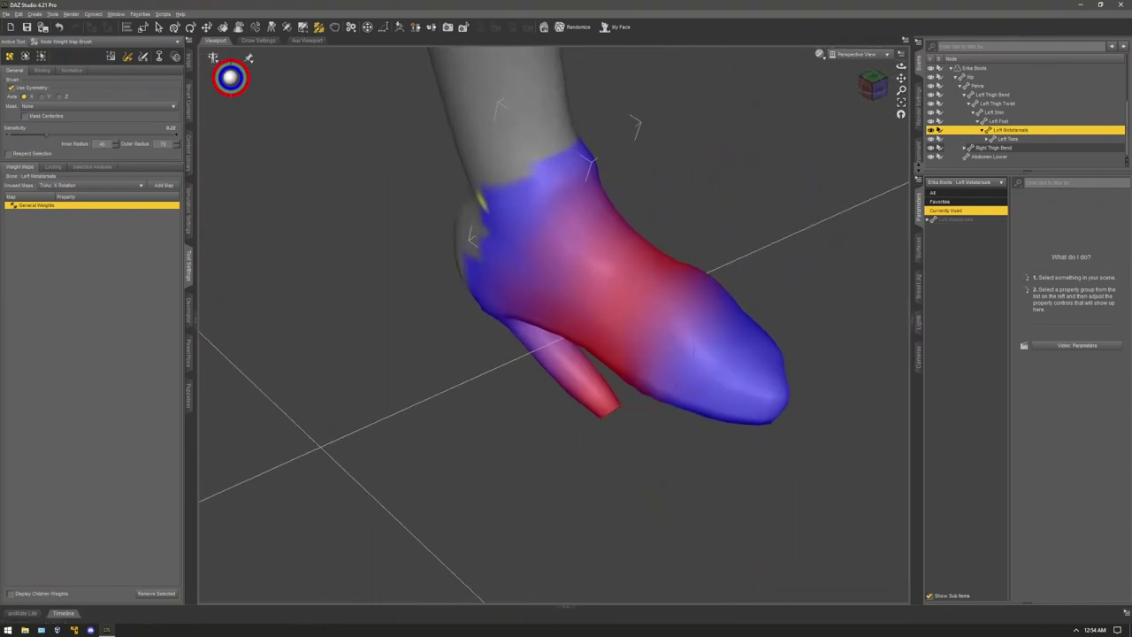
pyautogui.click(860, 92)
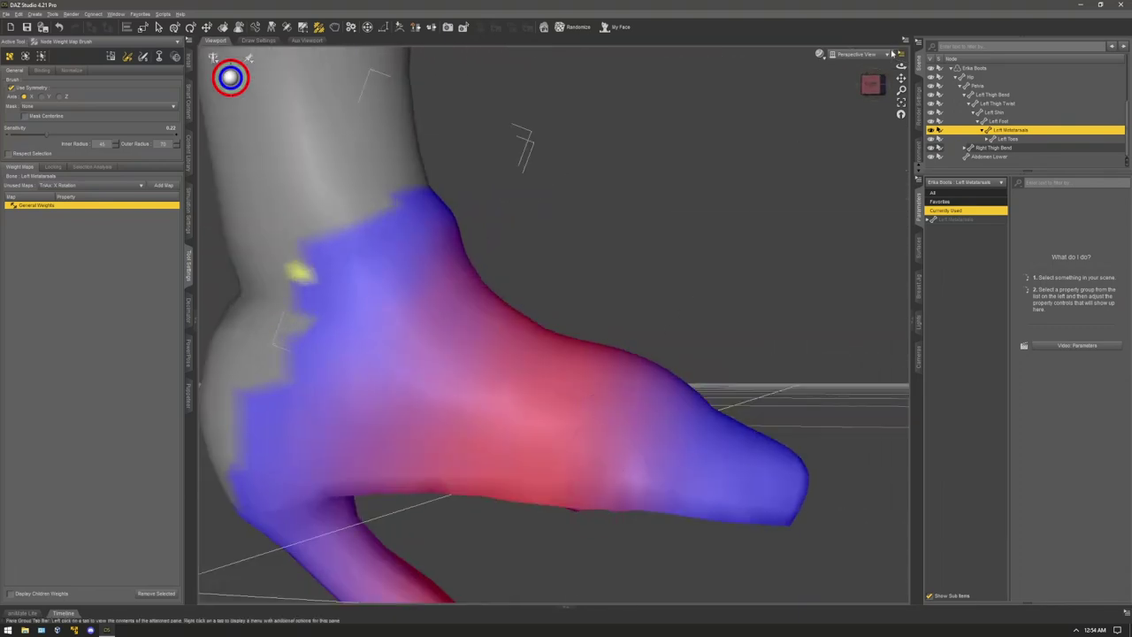
pyautogui.moveTo(871, 86); pyautogui.dragTo(868, 62)
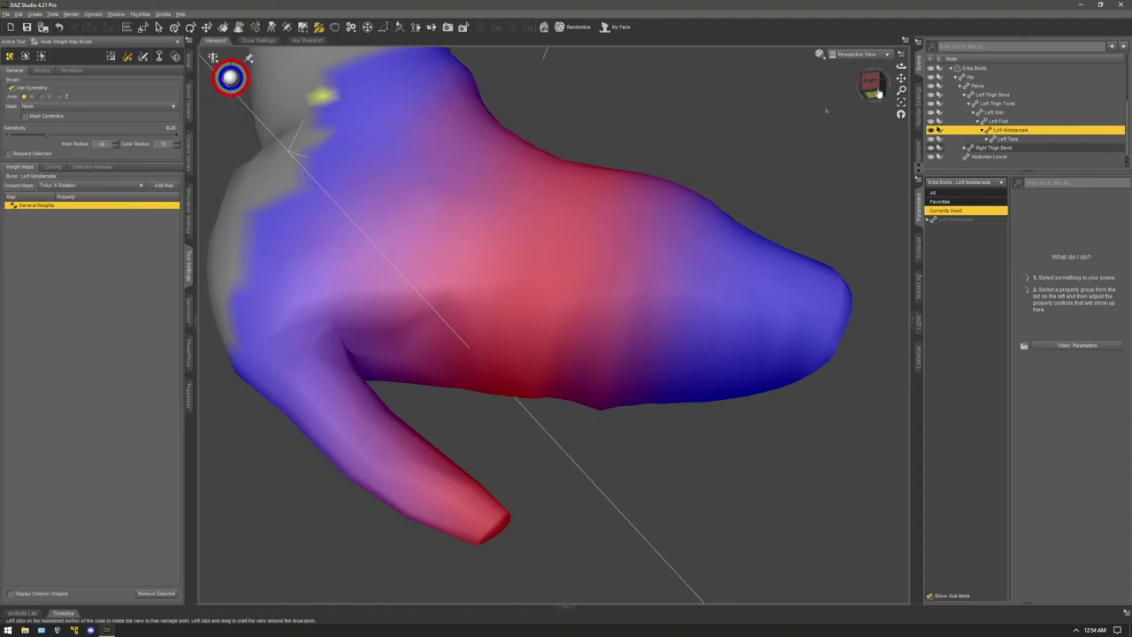
pyautogui.moveTo(872, 85)
pyautogui.mouseDown()
pyautogui.moveTo(752, 87)
pyautogui.moveTo(872, 85)
pyautogui.mouseUp()
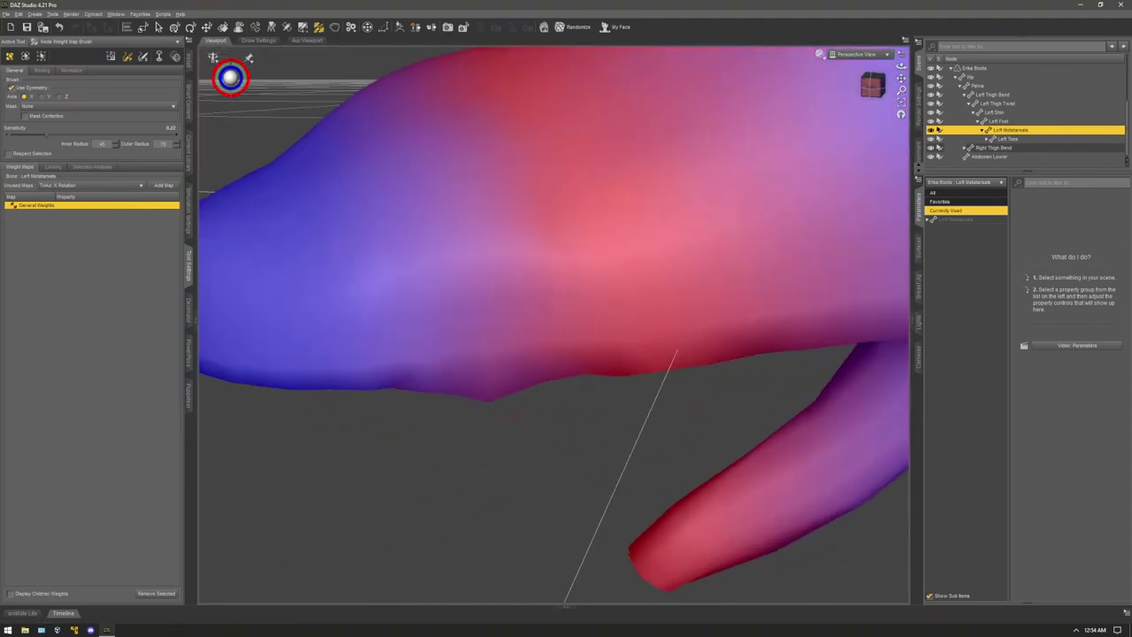
# - Undo the last brush stroke and touch up the Left Metatarsals weights under the ball of the left boot
pyautogui.scroll(3, 522, 401)
pyautogui.scroll(-6, 502, 391)
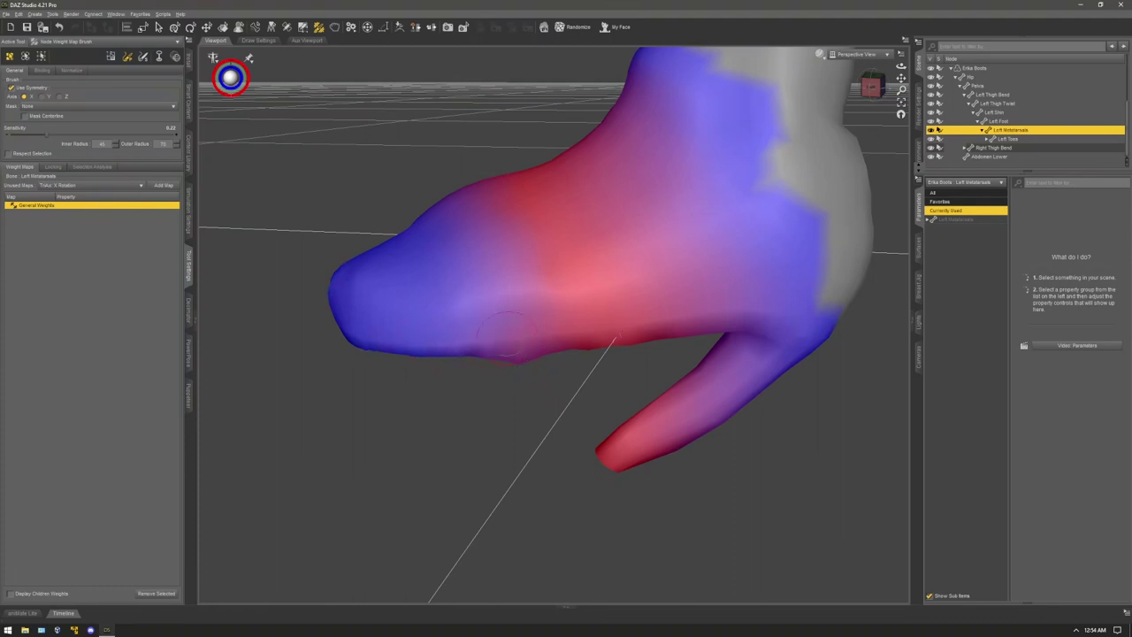
pyautogui.hotkey('ctrl', 'z')
pyautogui.click(533, 354)
# - Display the General Weights map of the boots' Right Metatarsals bone
pyautogui.moveTo(901, 78); pyautogui.dragTo(778, 88)
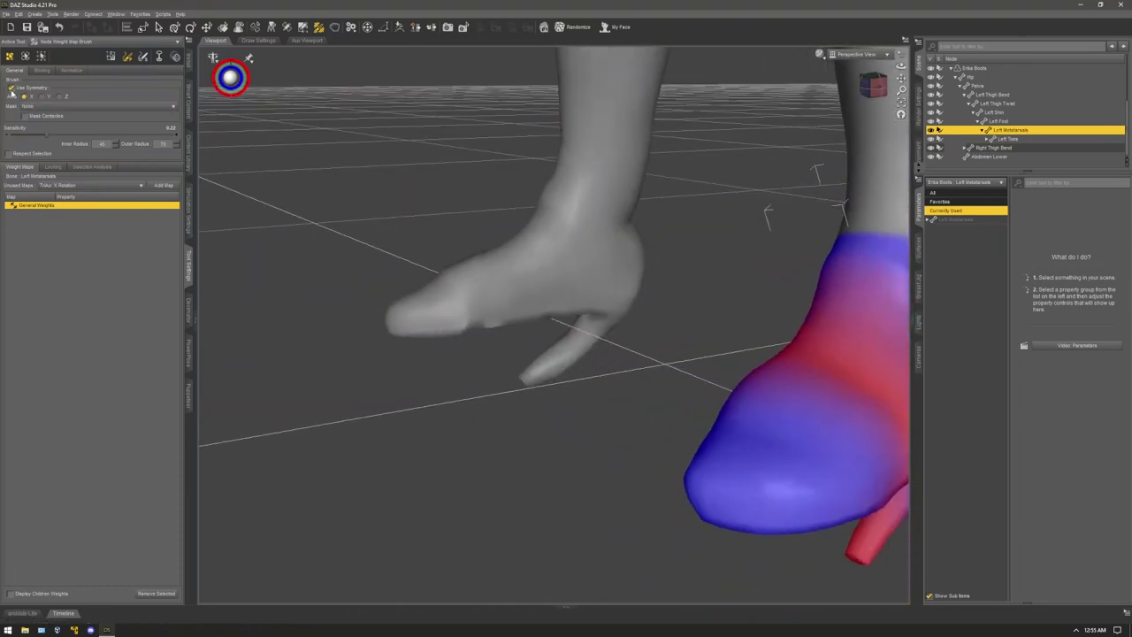
pyautogui.rightClick(431, 316)
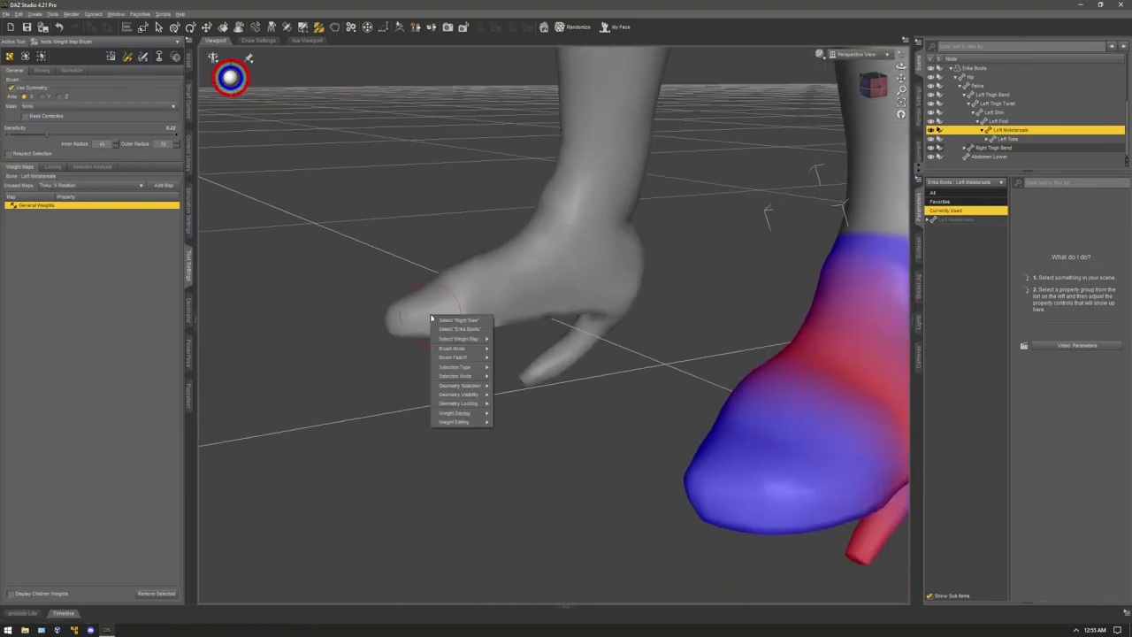
pyautogui.click(475, 320)
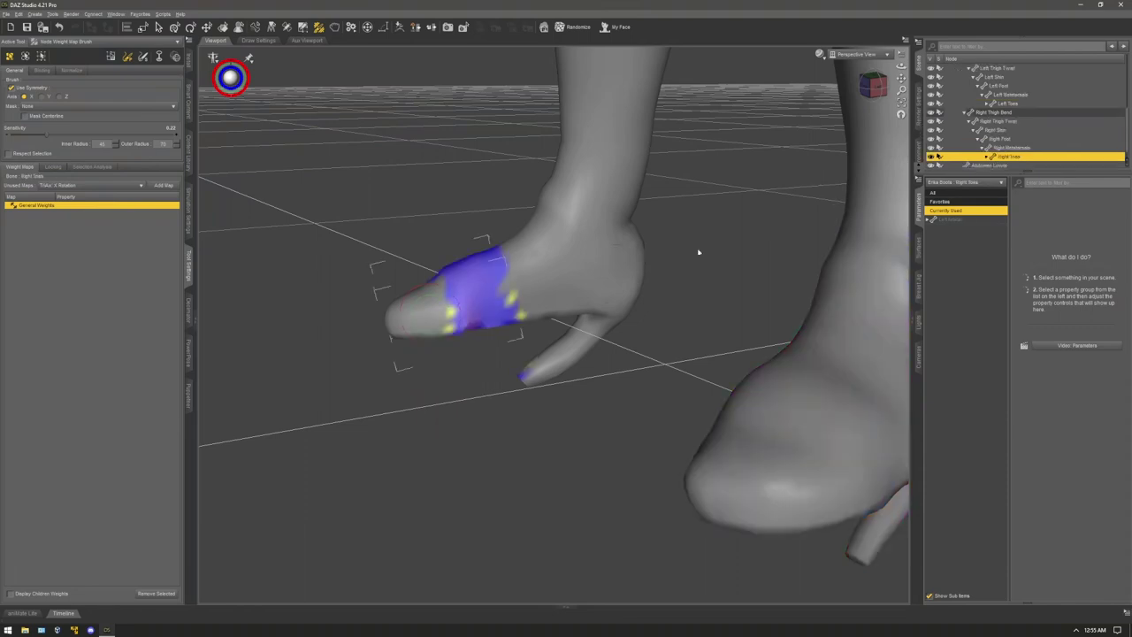
pyautogui.click(1010, 148)
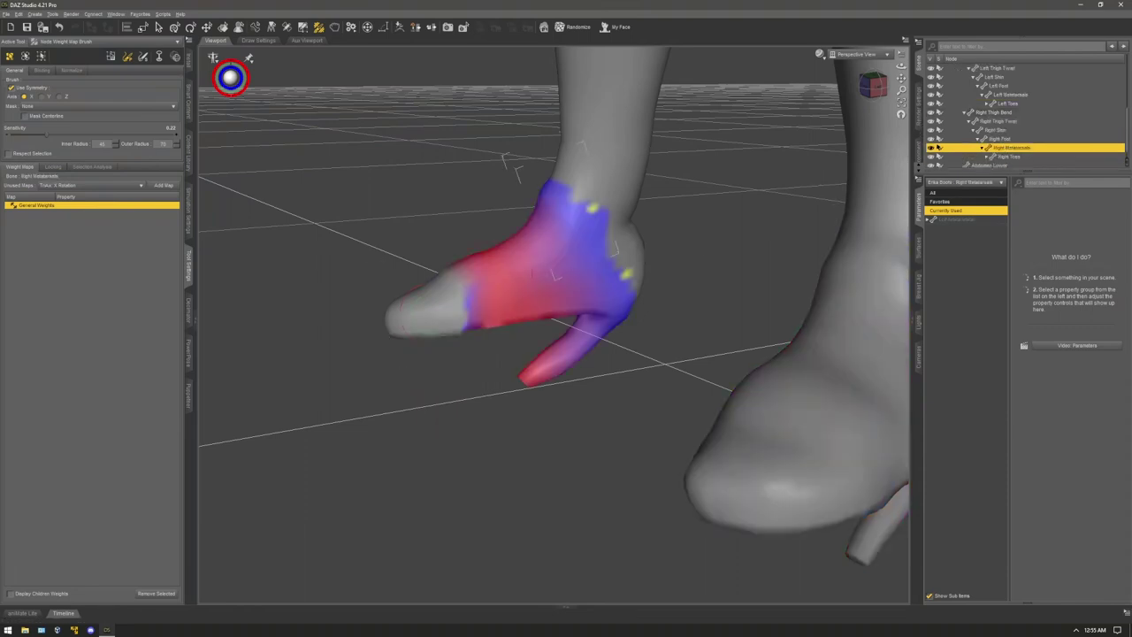
# - Paint Right Metatarsals weights over the inner side of the right boot's toe section
pyautogui.scroll(2, 429, 296)
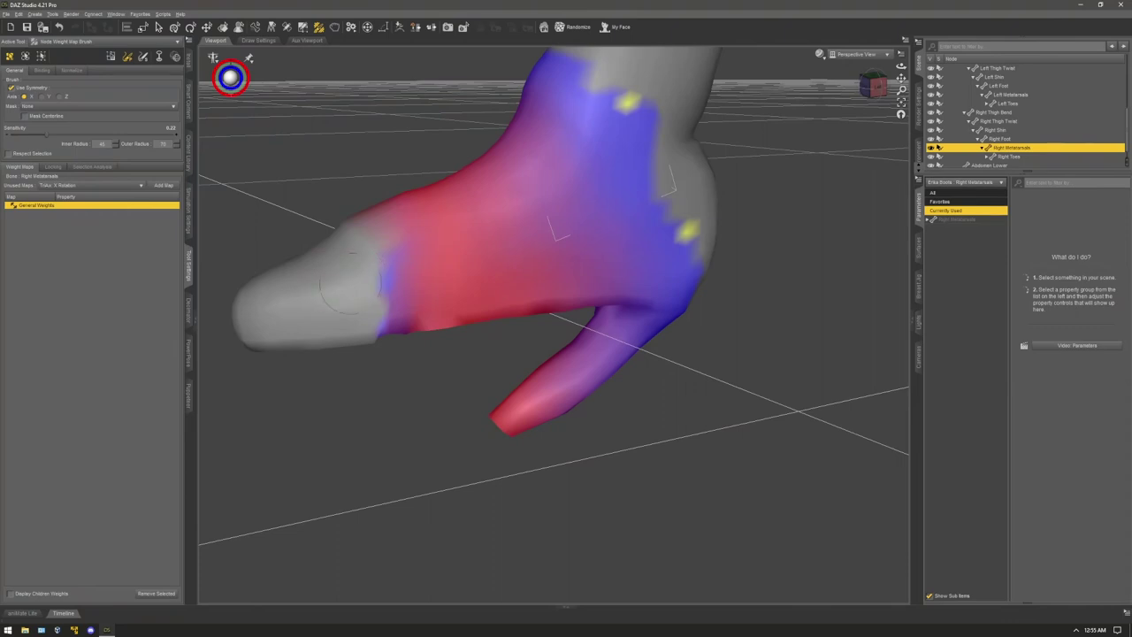
pyautogui.moveTo(902, 79)
pyautogui.mouseDown()
pyautogui.moveTo(1008, 82)
pyautogui.moveTo(789, 82)
pyautogui.mouseUp()
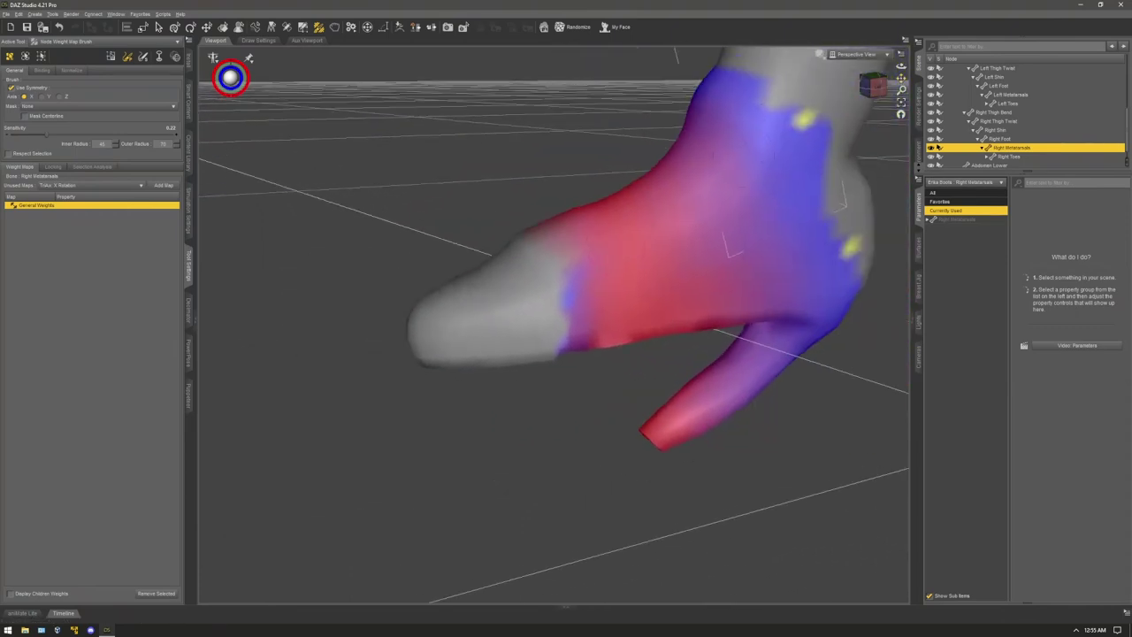
pyautogui.moveTo(558, 322)
pyautogui.mouseDown()
pyautogui.moveTo(550, 352)
pyautogui.moveTo(433, 341)
pyautogui.moveTo(531, 305)
pyautogui.mouseUp()
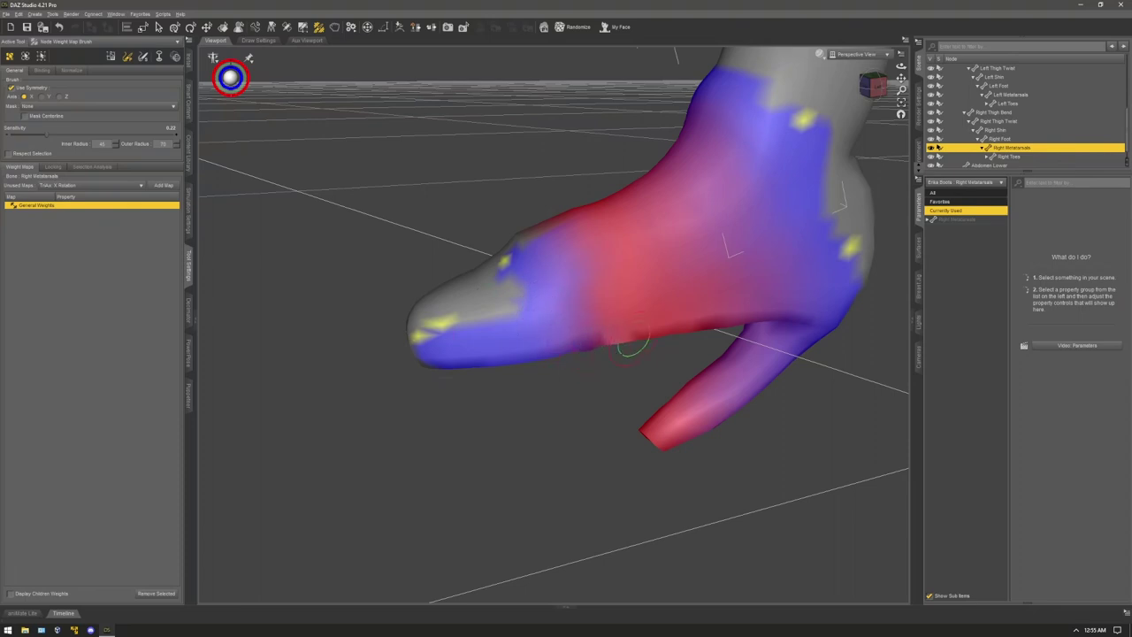
pyautogui.moveTo(598, 341)
pyautogui.mouseDown()
pyautogui.moveTo(477, 283)
pyautogui.moveTo(517, 258)
pyautogui.moveTo(441, 305)
pyautogui.moveTo(433, 342)
pyautogui.moveTo(460, 296)
pyautogui.mouseUp()
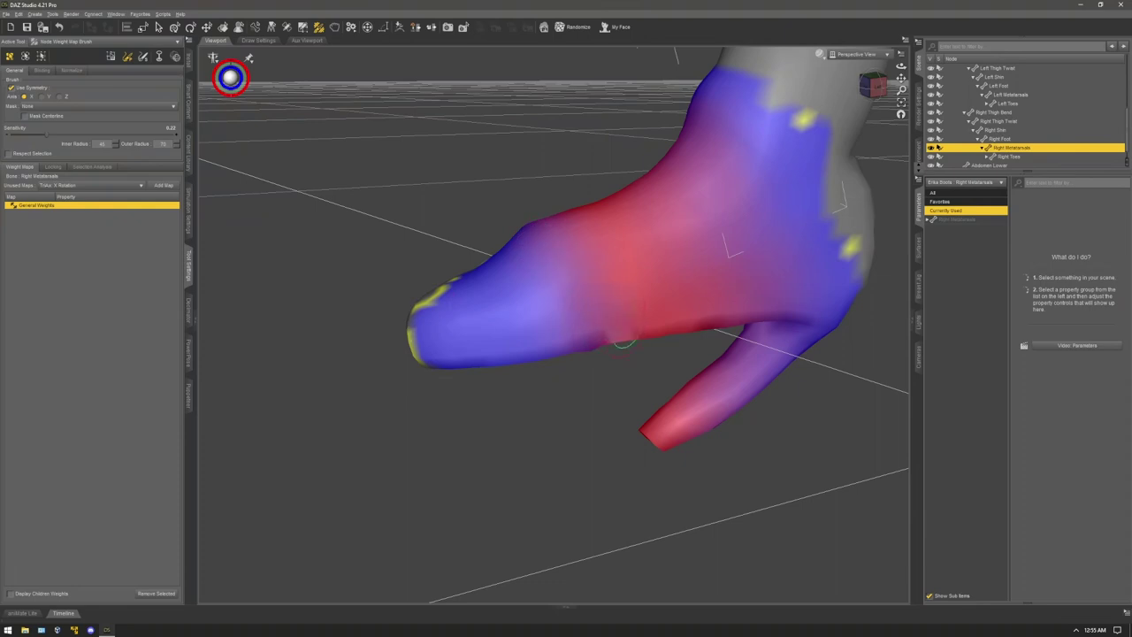
# - Examine the outer side of the right boot for areas without Right Metatarsals weights
pyautogui.moveTo(875, 88)
pyautogui.mouseDown()
pyautogui.moveTo(922, 102)
pyautogui.moveTo(732, 237)
pyautogui.mouseUp()
pyautogui.click(901, 102)
pyautogui.moveTo(873, 89); pyautogui.dragTo(953, 60)
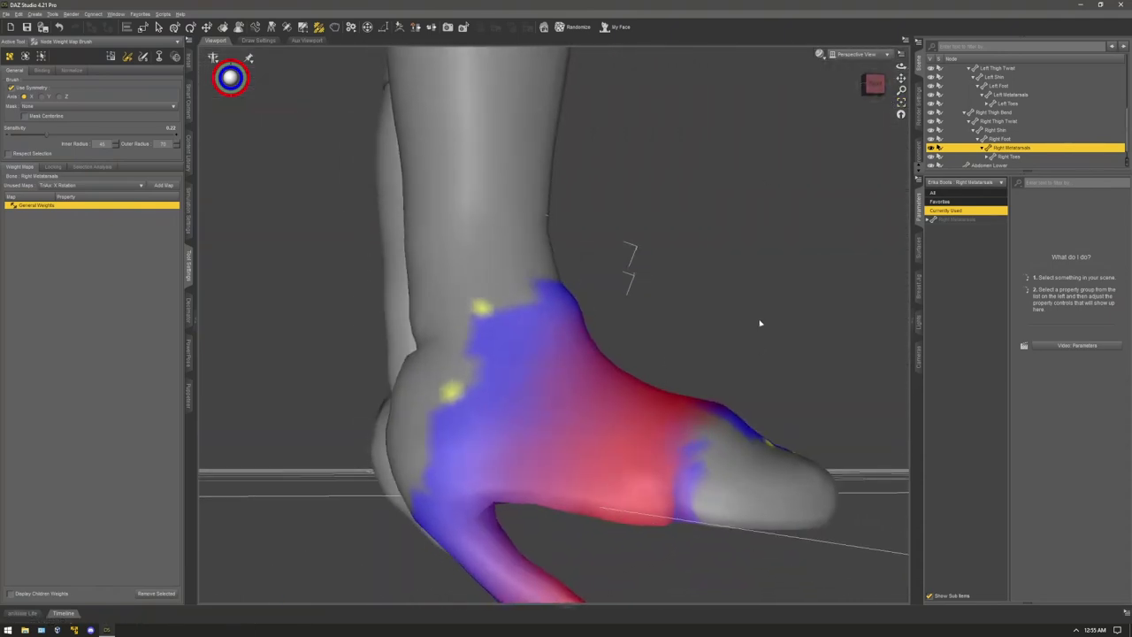
pyautogui.scroll(-4, 762, 317)
pyautogui.moveTo(874, 95); pyautogui.dragTo(863, 137)
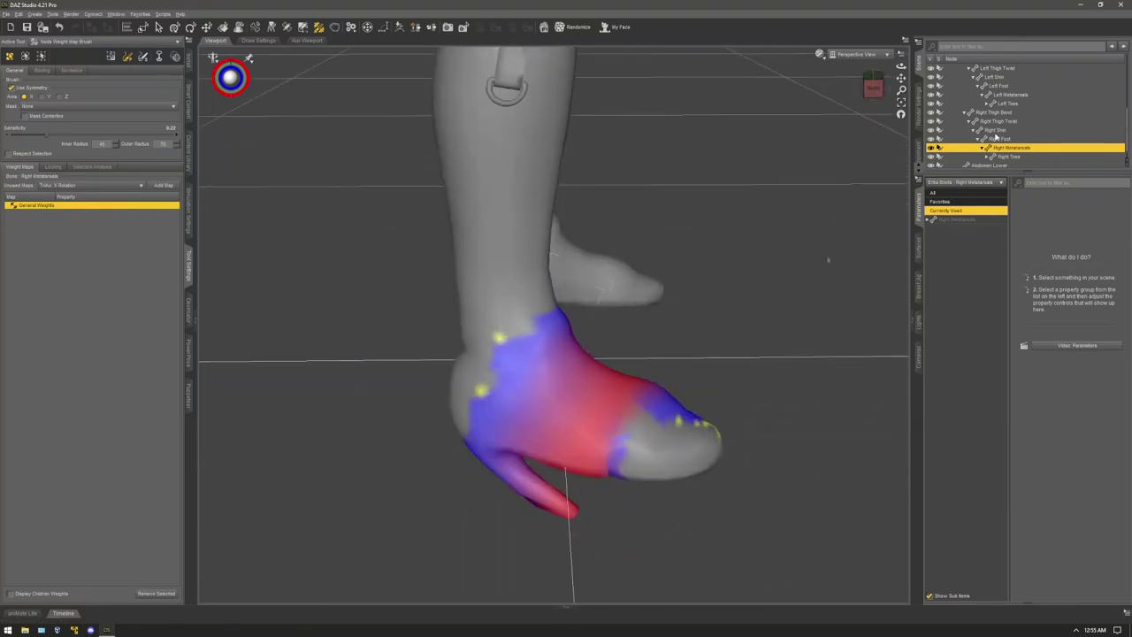
pyautogui.scroll(5, 995, 134)
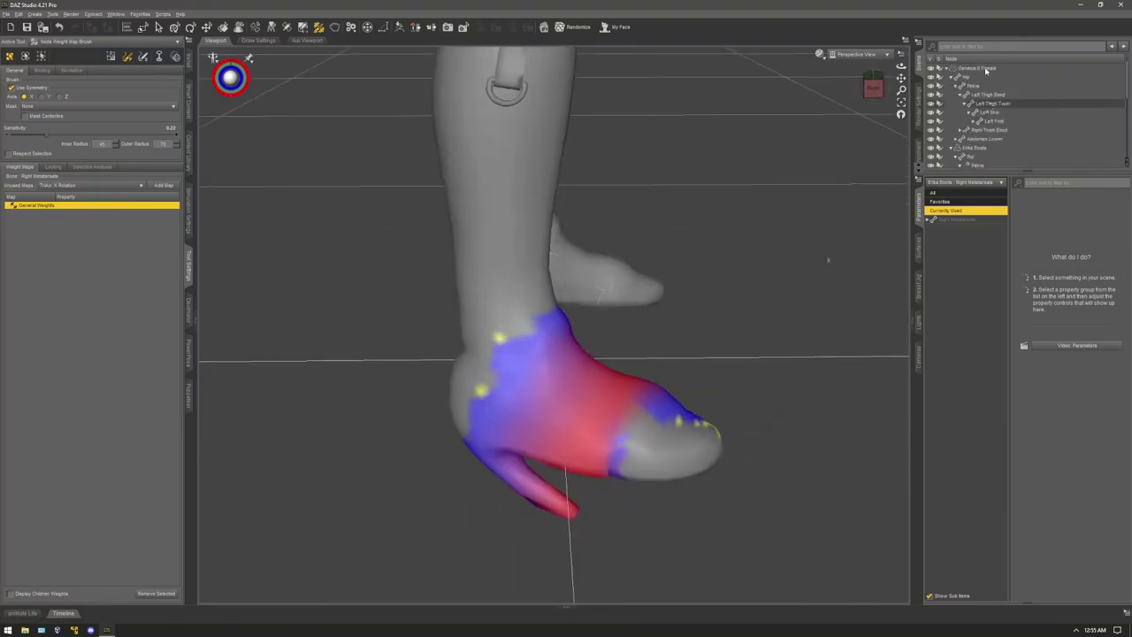
pyautogui.click(986, 69)
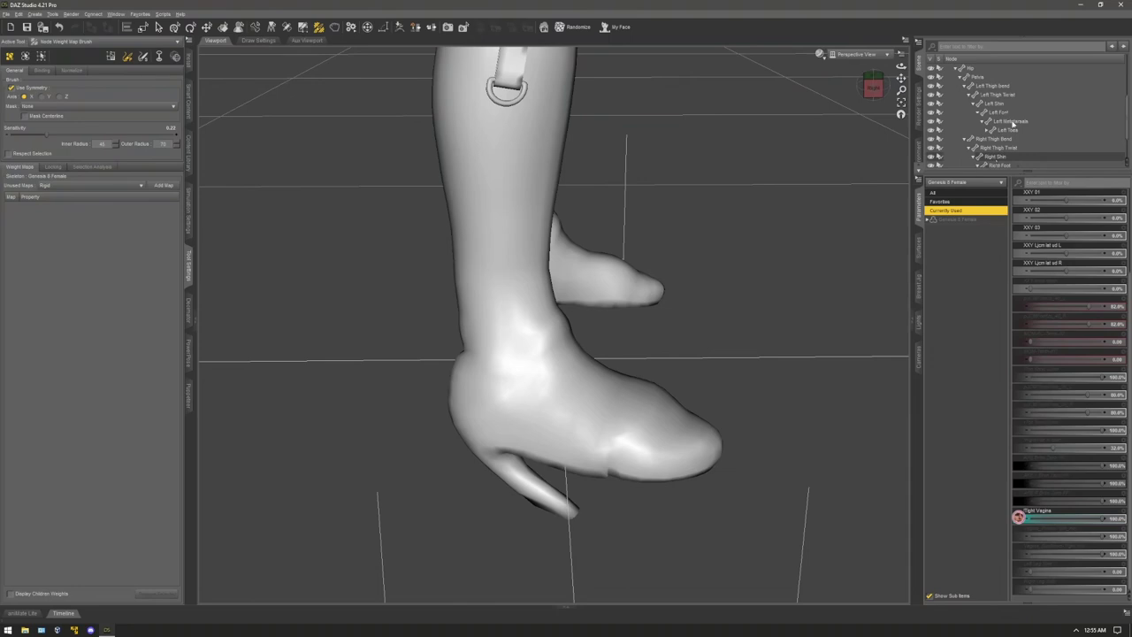
pyautogui.scroll(-2, 1012, 124)
pyautogui.click(1011, 139)
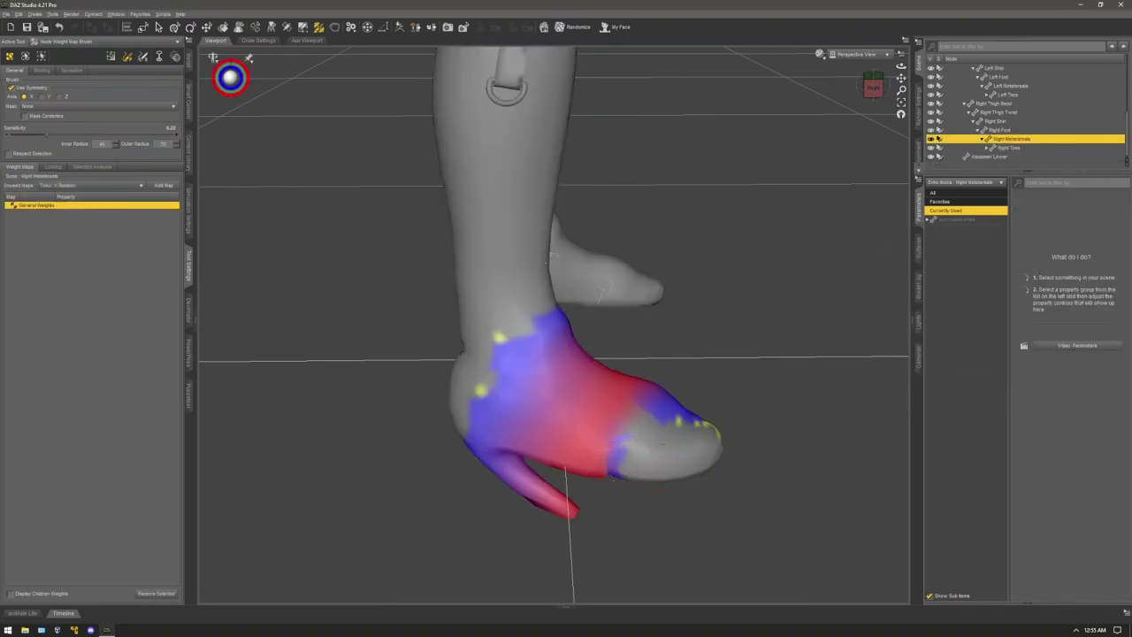
# - Paint Right Metatarsals weights over the outer side, tip and sole of the right boot's toe section
pyautogui.moveTo(606, 464)
pyautogui.mouseDown()
pyautogui.moveTo(652, 464)
pyautogui.moveTo(650, 424)
pyautogui.moveTo(715, 446)
pyautogui.moveTo(694, 478)
pyautogui.moveTo(721, 446)
pyautogui.moveTo(712, 473)
pyautogui.mouseUp()
pyautogui.moveTo(873, 89); pyautogui.dragTo(854, 85)
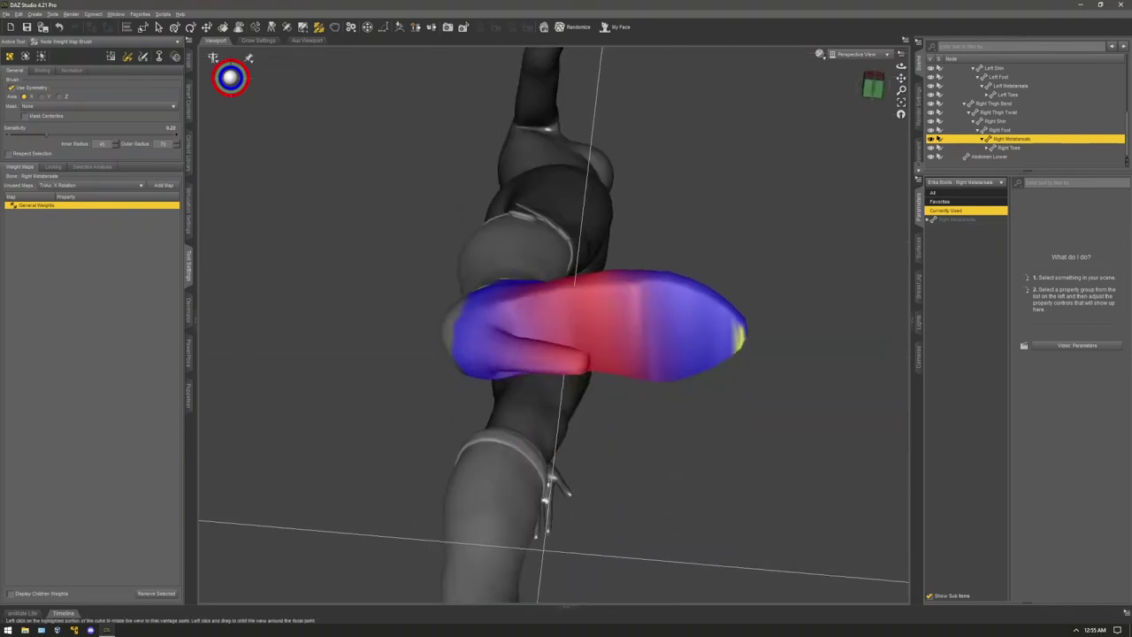
pyautogui.scroll(4, 736, 350)
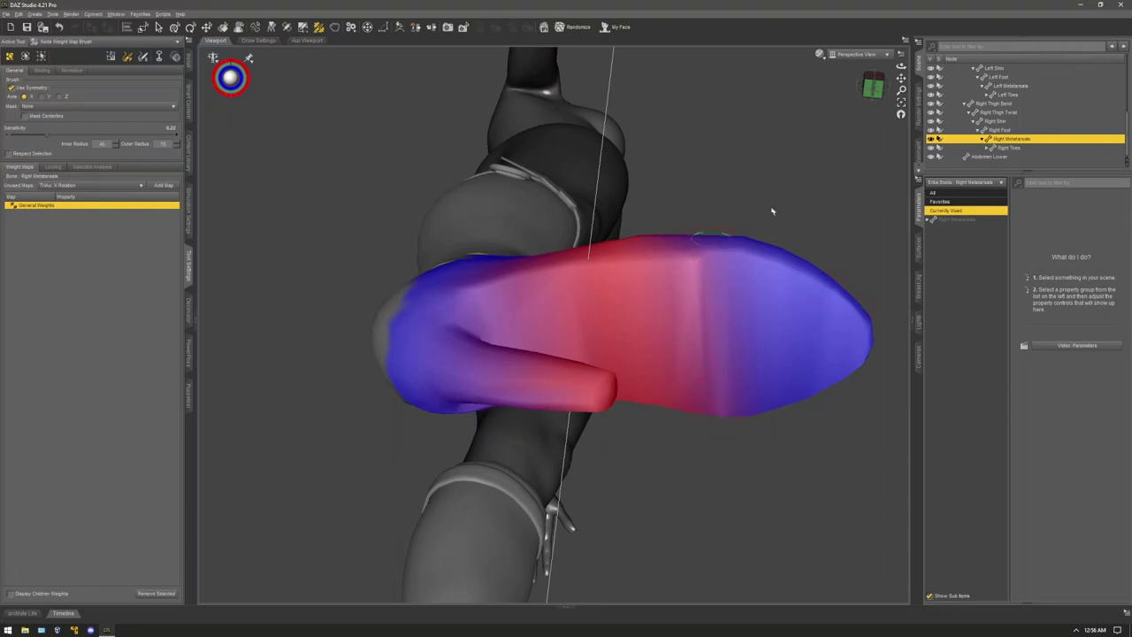
pyautogui.moveTo(875, 87); pyautogui.dragTo(871, 158)
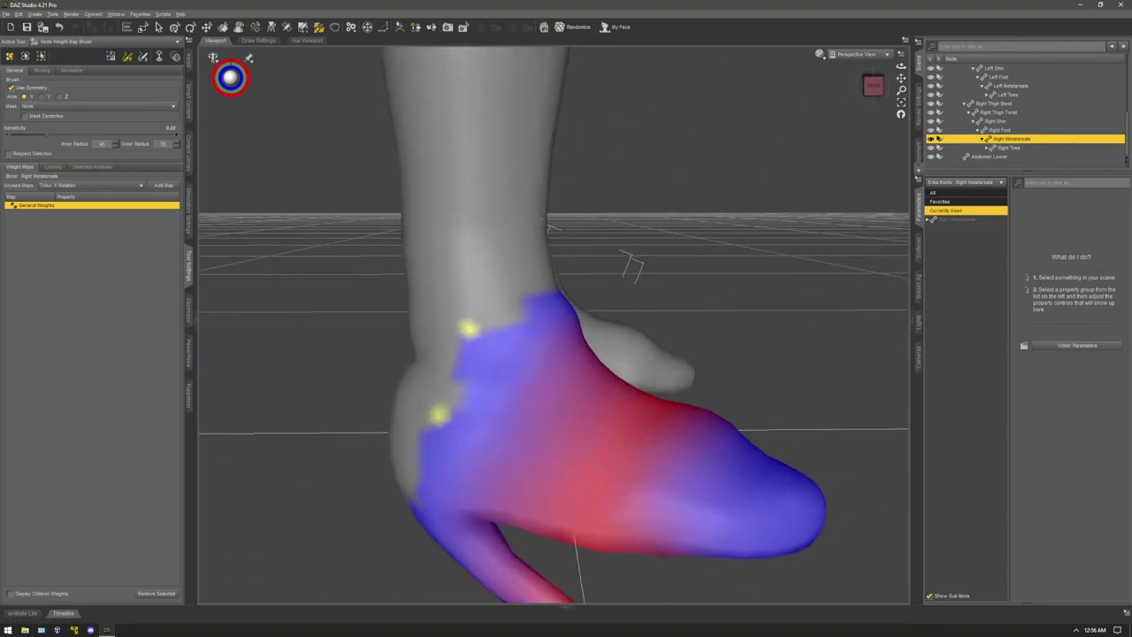
pyautogui.moveTo(877, 92); pyautogui.dragTo(849, 96)
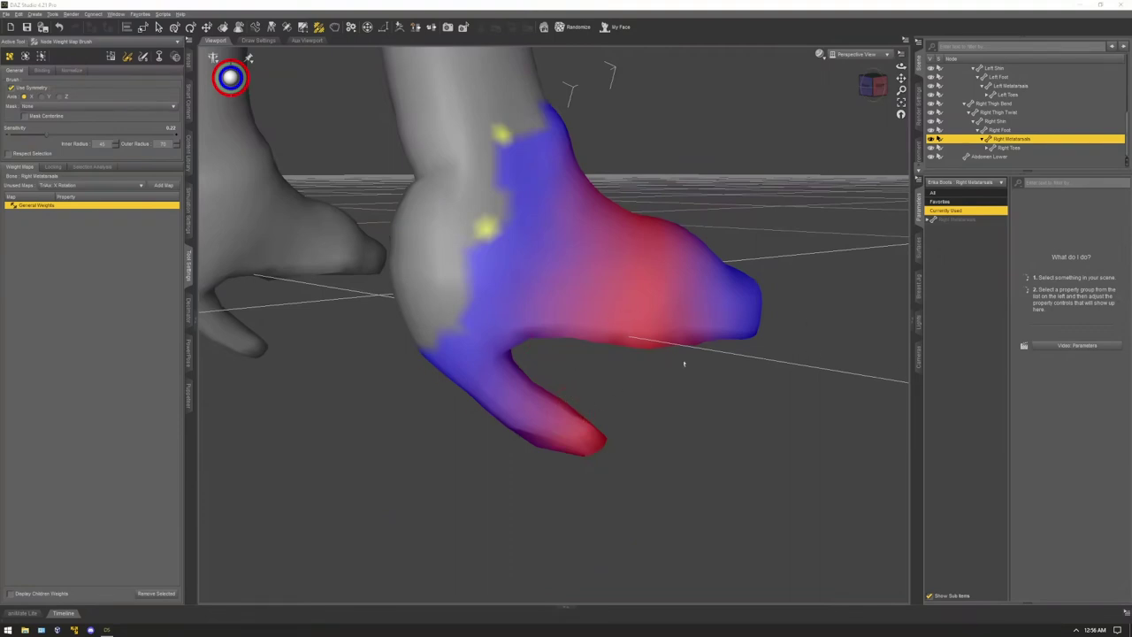
# - Display the General Weights map of the boots' Right Foot bone and set the brush sensitivity to 1.00
pyautogui.click(1001, 130)
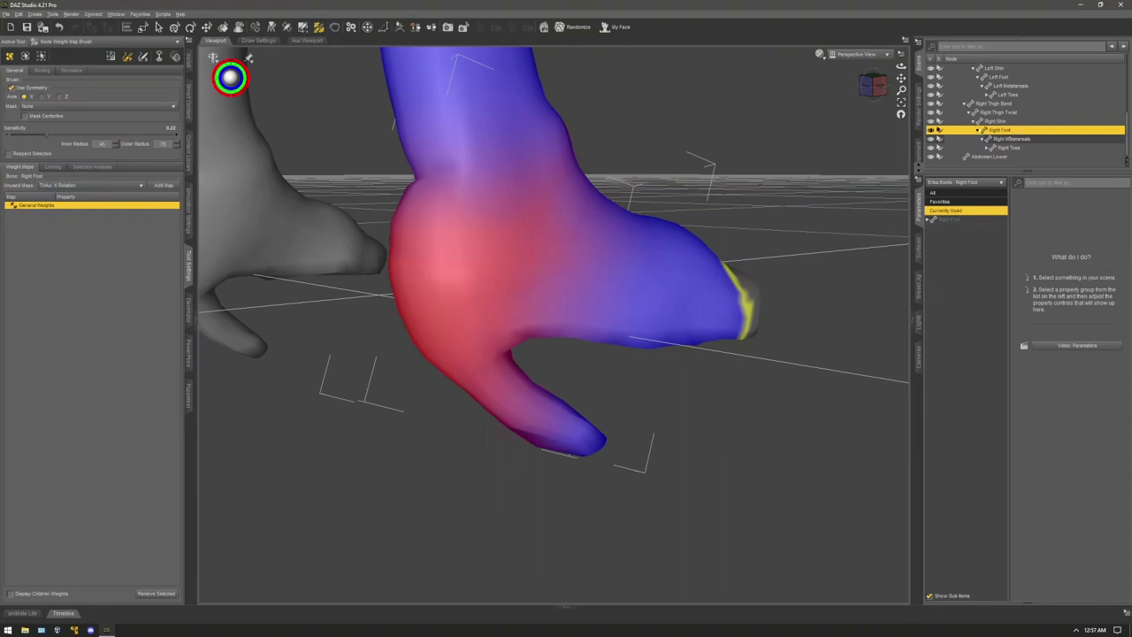
pyautogui.moveTo(901, 79)
pyautogui.mouseDown()
pyautogui.moveTo(938, 49)
pyautogui.moveTo(907, 76)
pyautogui.moveTo(847, 87)
pyautogui.mouseUp()
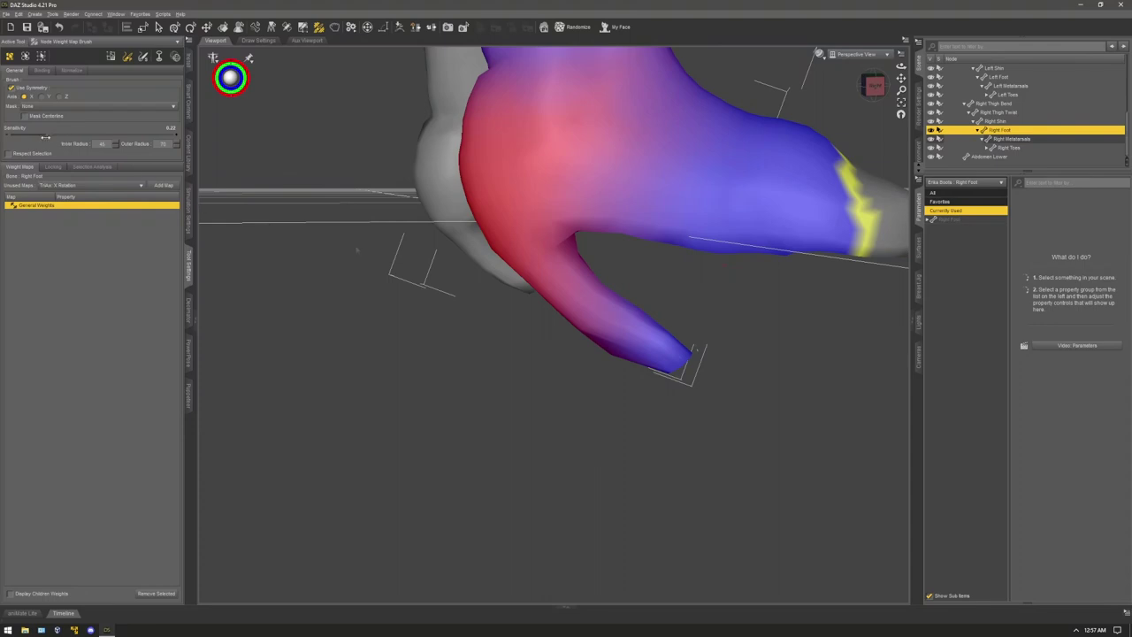
pyautogui.moveTo(28, 140); pyautogui.dragTo(183, 138)
# - Paint the right boot's whole heel spike with full Right Foot weight, up to the underside of the heel
pyautogui.moveTo(874, 86)
pyautogui.mouseDown()
pyautogui.moveTo(782, 80)
pyautogui.moveTo(866, 55)
pyautogui.moveTo(884, 87)
pyautogui.moveTo(872, 78)
pyautogui.mouseUp()
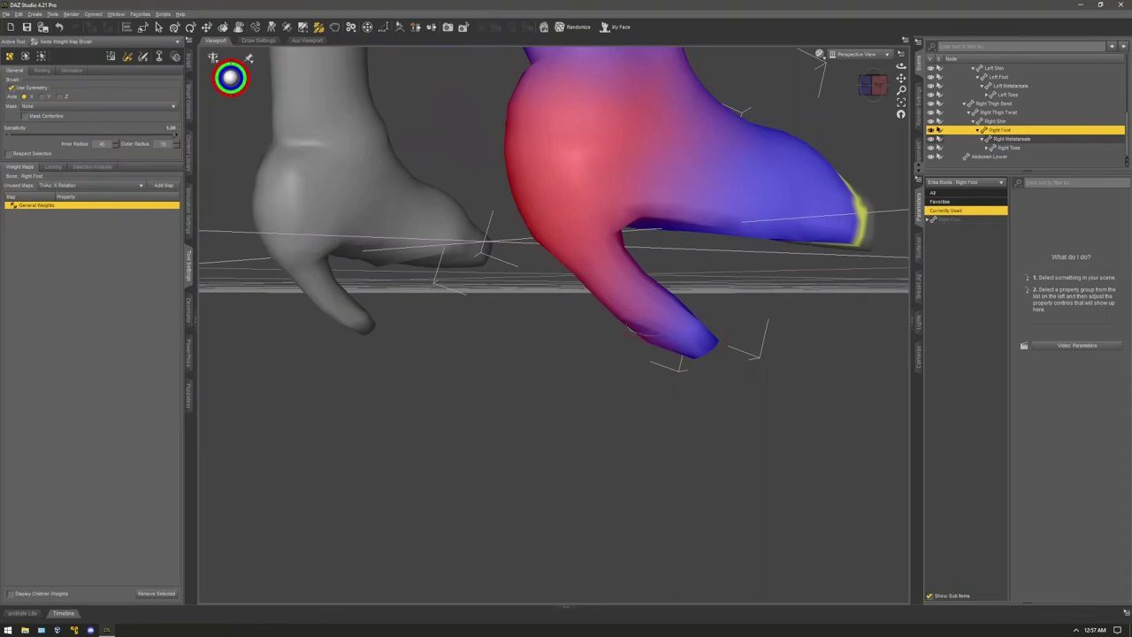
pyautogui.moveTo(629, 322)
pyautogui.mouseDown()
pyautogui.moveTo(688, 352)
pyautogui.moveTo(679, 331)
pyautogui.moveTo(672, 353)
pyautogui.moveTo(642, 296)
pyautogui.mouseUp()
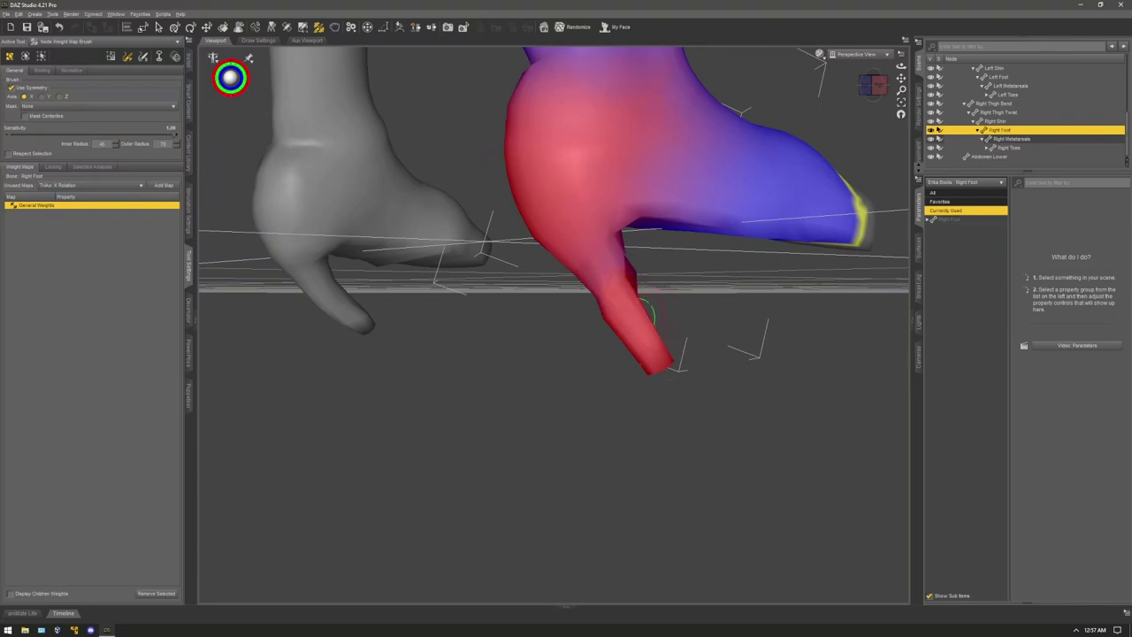
pyautogui.moveTo(633, 344)
pyautogui.mouseDown()
pyautogui.moveTo(617, 294)
pyautogui.moveTo(624, 265)
pyautogui.moveTo(632, 282)
pyautogui.moveTo(621, 253)
pyautogui.moveTo(581, 277)
pyautogui.moveTo(556, 239)
pyautogui.mouseUp()
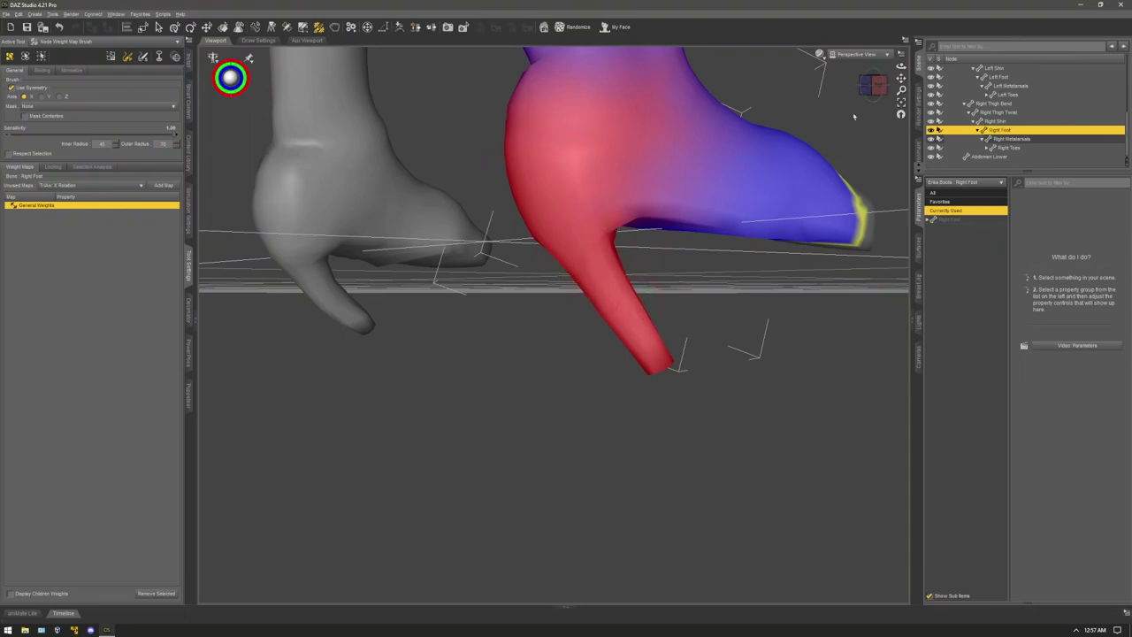
# - Paint full Right Foot weight over the front and inner faces of the right boot's heel spike
pyautogui.moveTo(874, 94)
pyautogui.mouseDown()
pyautogui.moveTo(856, 89)
pyautogui.moveTo(871, 98)
pyautogui.mouseUp()
pyautogui.scroll(-1, 502, 283)
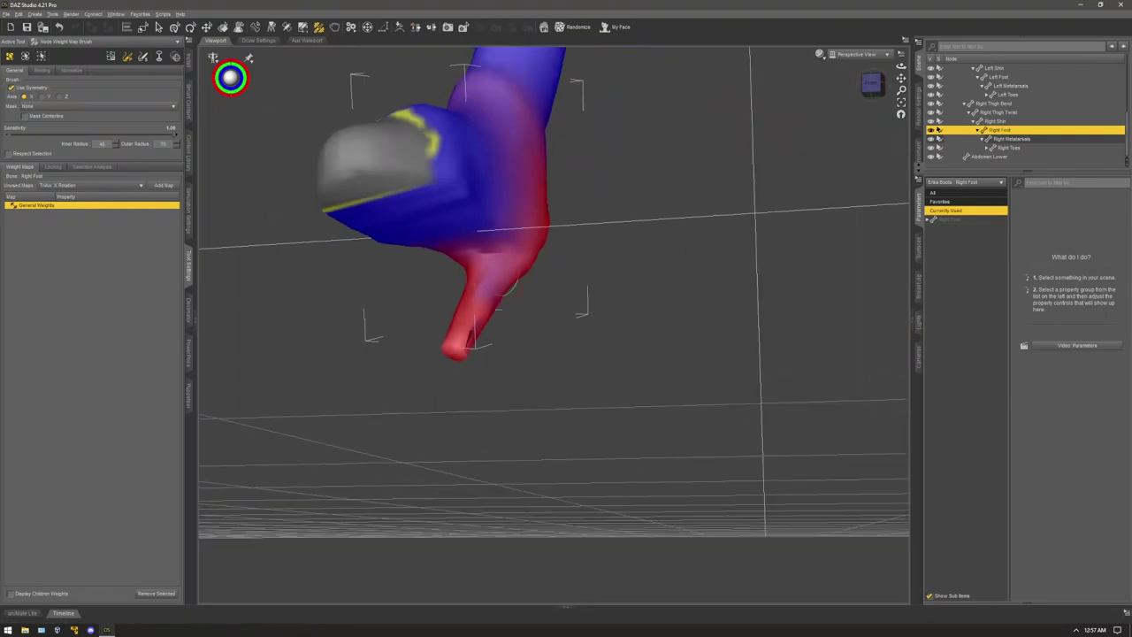
pyautogui.scroll(3, 495, 296)
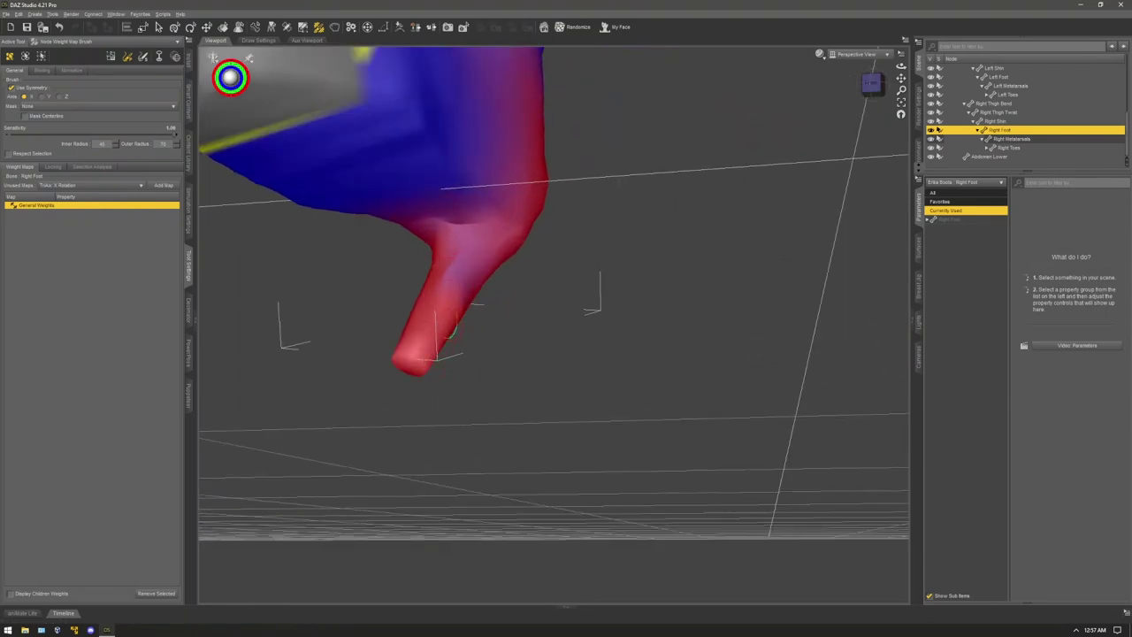
pyautogui.moveTo(449, 327)
pyautogui.mouseDown()
pyautogui.moveTo(467, 241)
pyautogui.moveTo(527, 198)
pyautogui.moveTo(462, 268)
pyautogui.mouseUp()
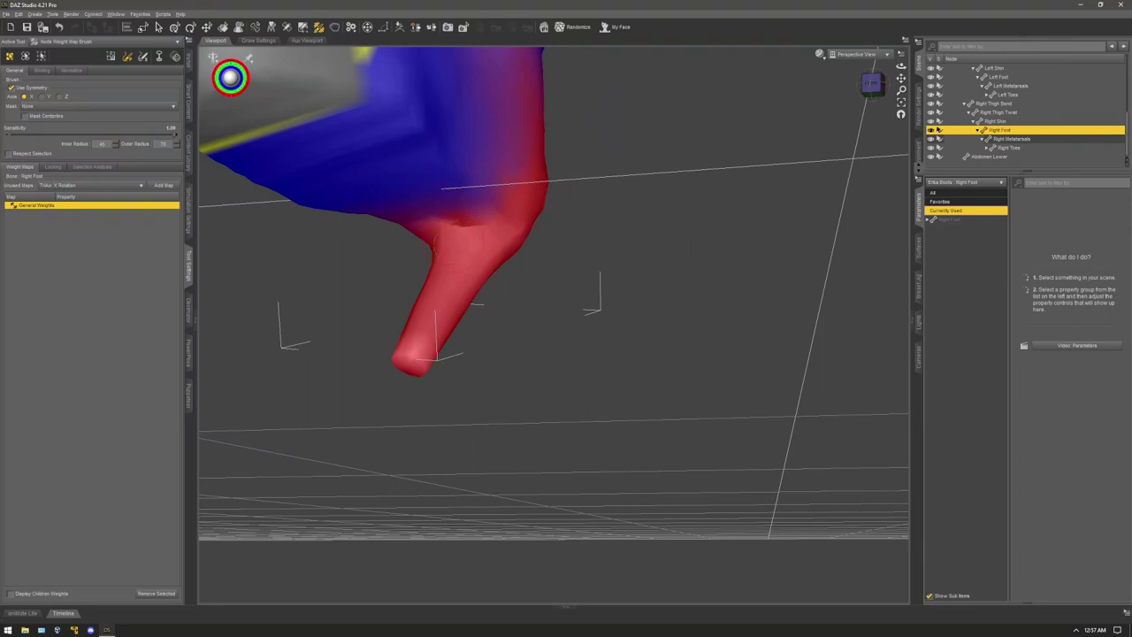
# - Fill the junction between the right heel spike and the sole with full Right Foot weight, checking it from all sides
pyautogui.moveTo(901, 66); pyautogui.dragTo(829, 52)
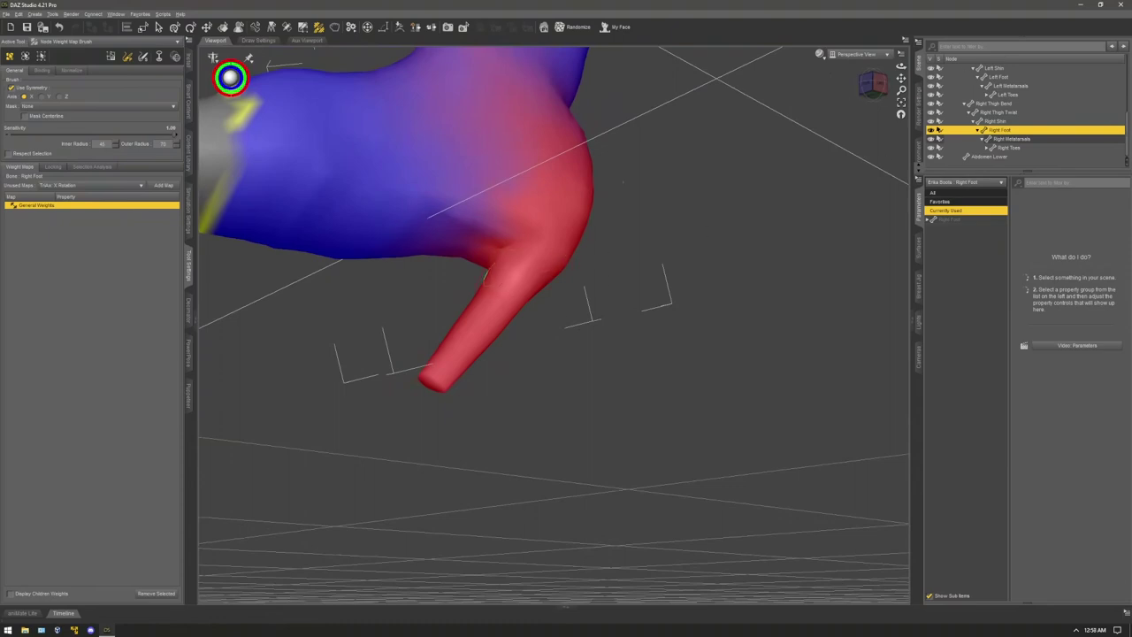
pyautogui.moveTo(874, 93); pyautogui.dragTo(725, 186)
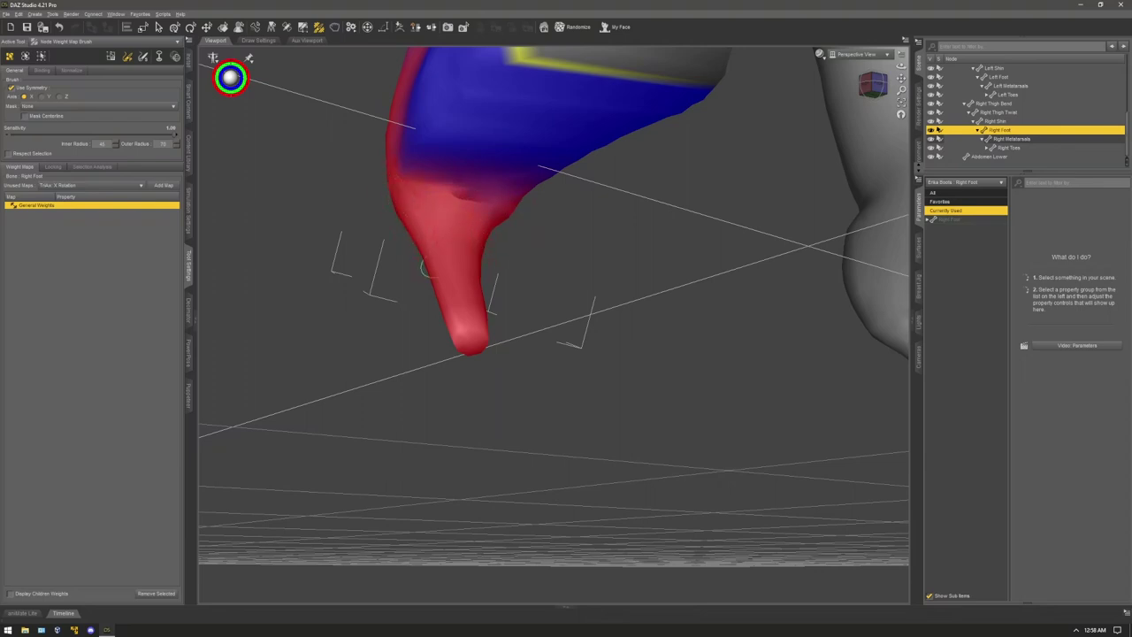
pyautogui.moveTo(874, 85)
pyautogui.mouseDown()
pyautogui.moveTo(946, 124)
pyautogui.moveTo(874, 86)
pyautogui.mouseUp()
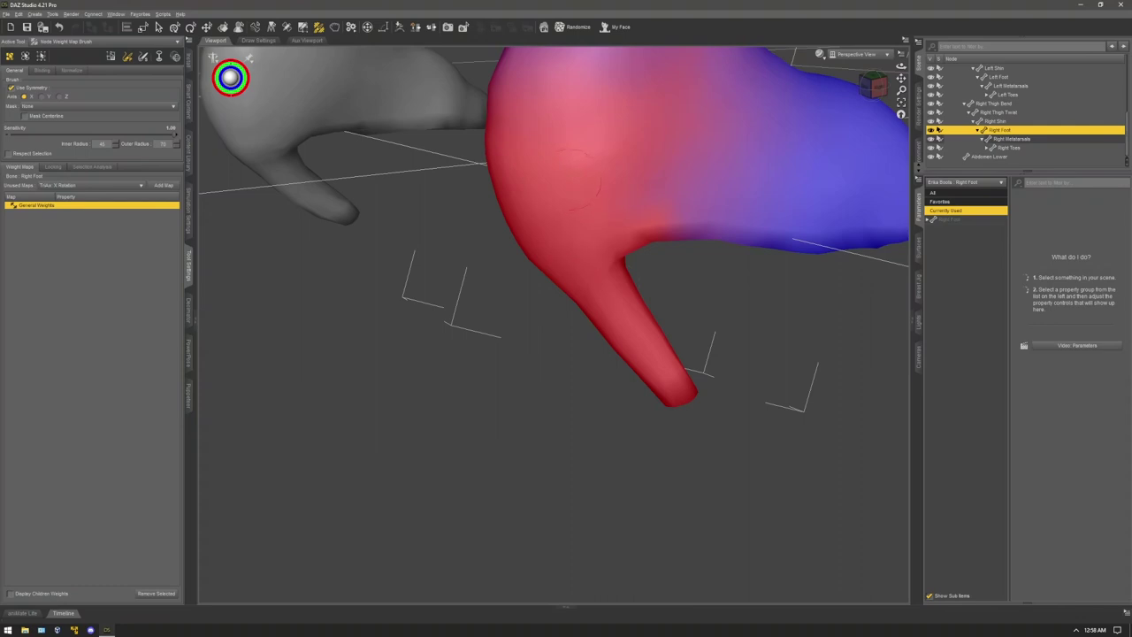
pyautogui.moveTo(874, 85); pyautogui.dragTo(874, 85)
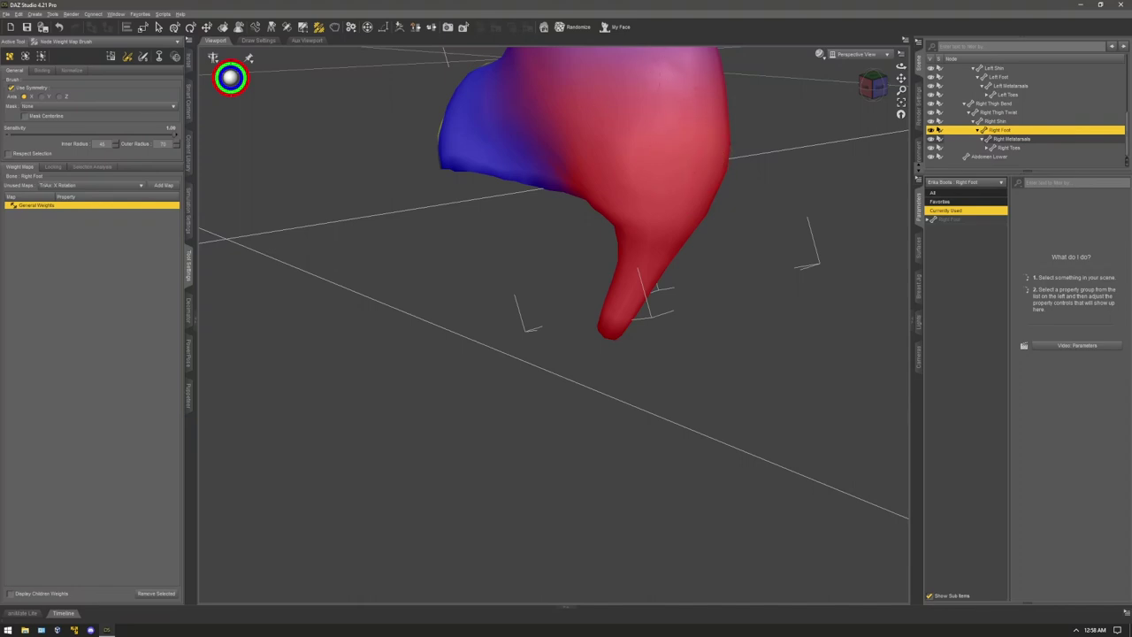
pyautogui.moveTo(900, 79); pyautogui.dragTo(889, 167)
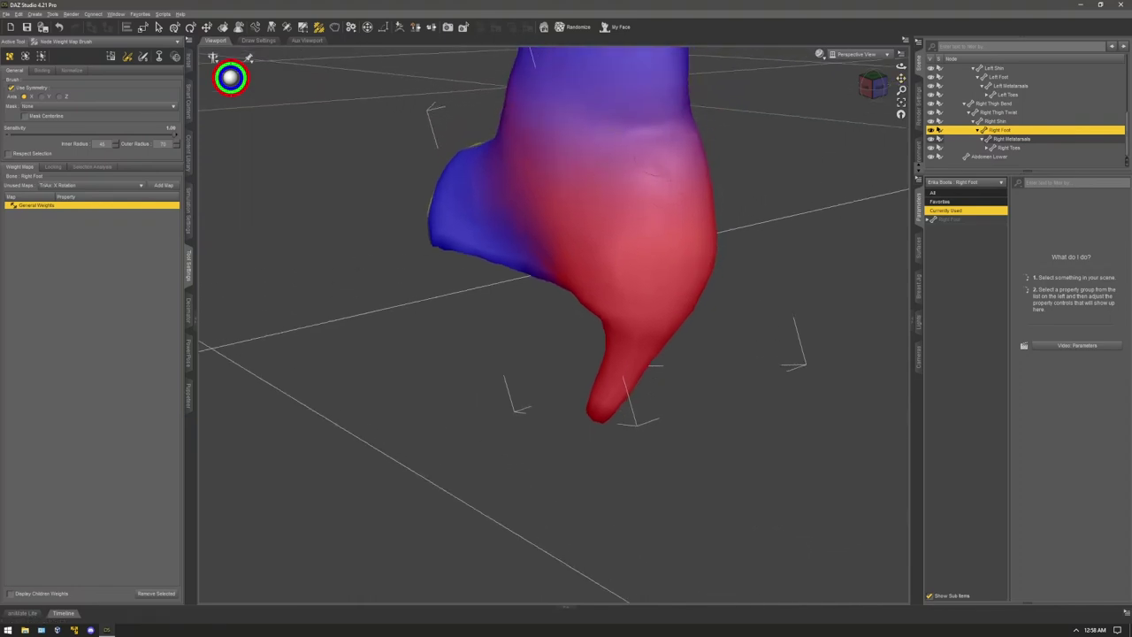
pyautogui.moveTo(874, 86); pyautogui.dragTo(876, 85)
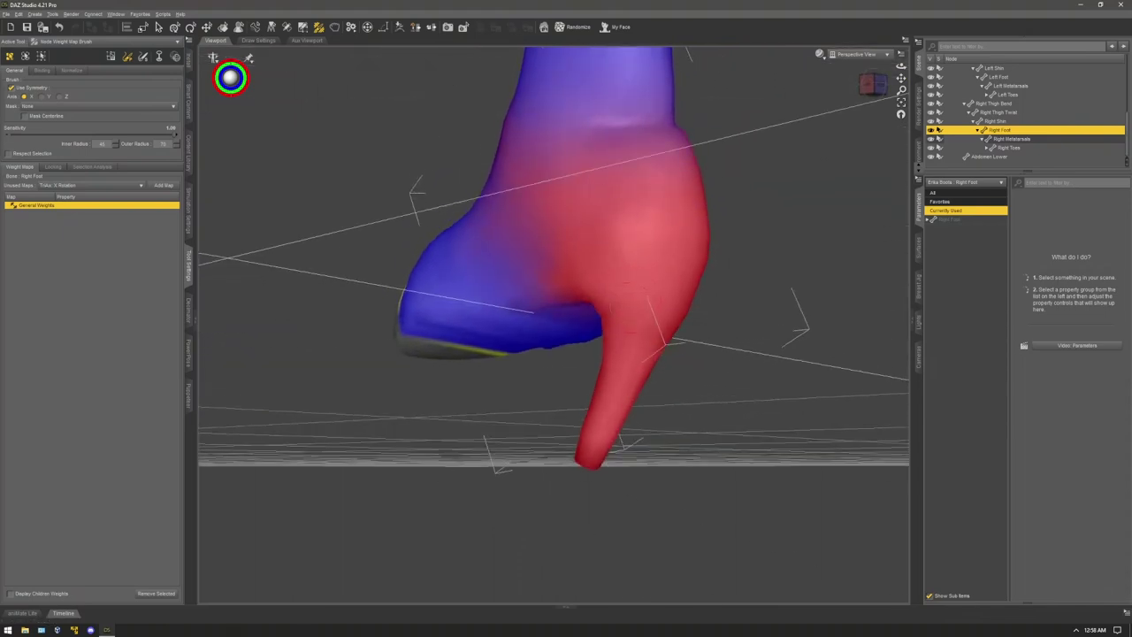
pyautogui.moveTo(874, 85); pyautogui.dragTo(1015, 135)
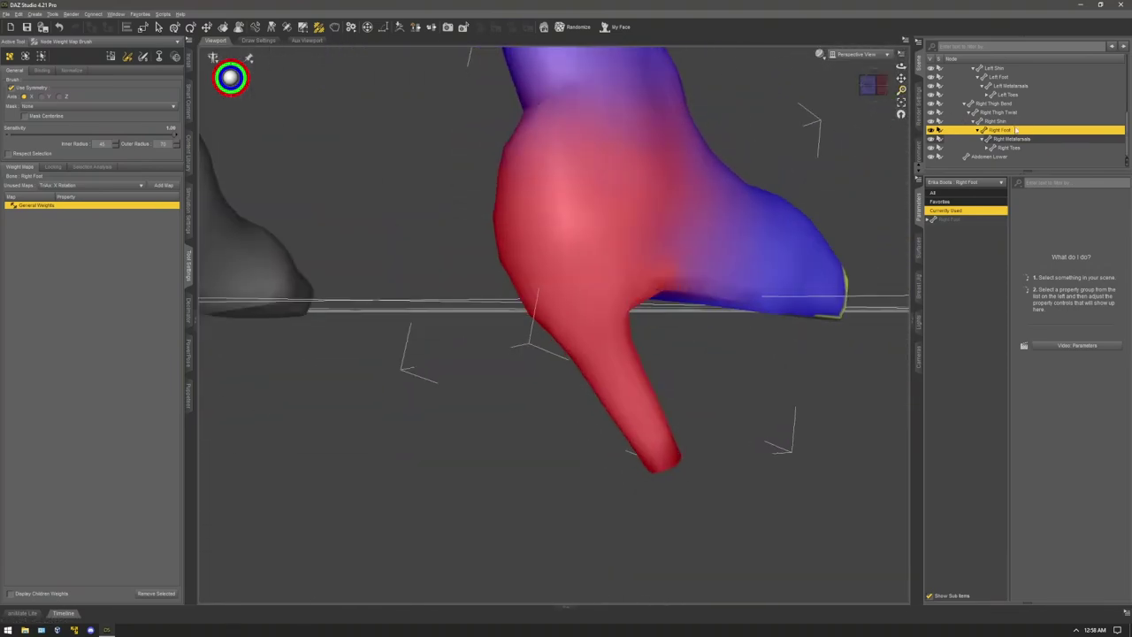
# - Select the boots' Left Foot bone and paint full weight over the inner side of the left heel spike
pyautogui.scroll(2, 1010, 131)
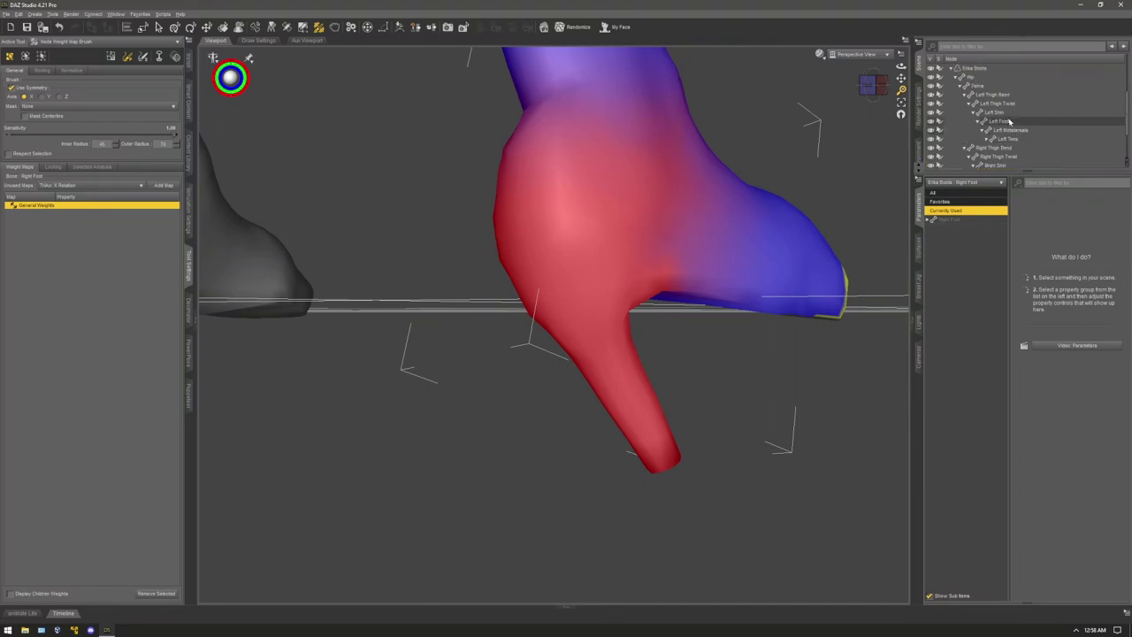
pyautogui.click(1009, 121)
pyautogui.moveTo(902, 78); pyautogui.dragTo(995, 55)
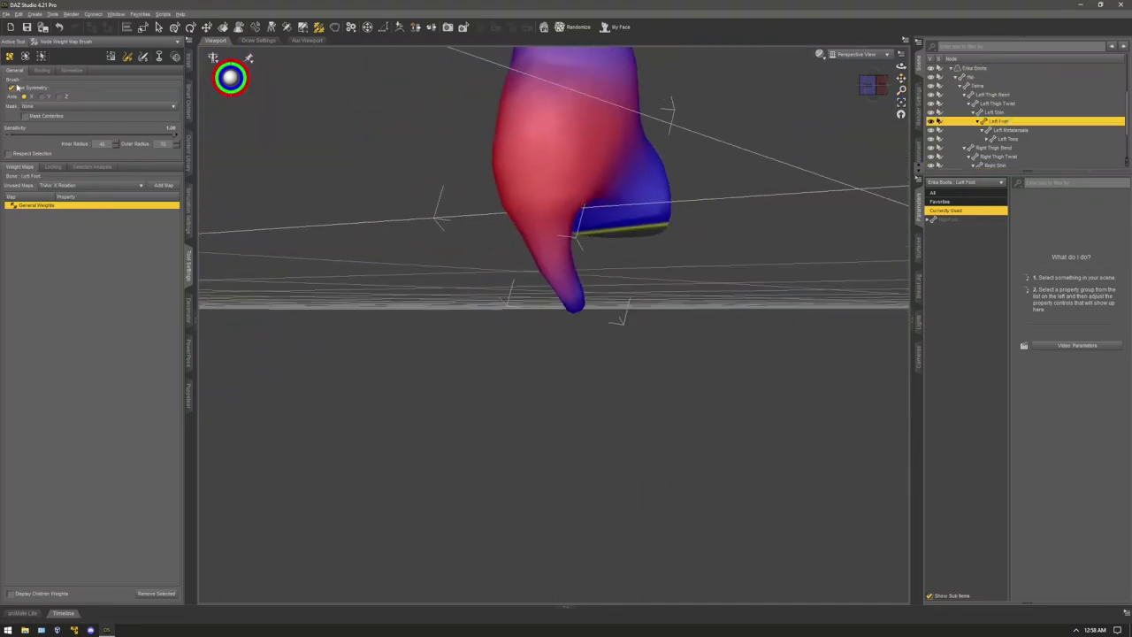
pyautogui.scroll(3, 658, 279)
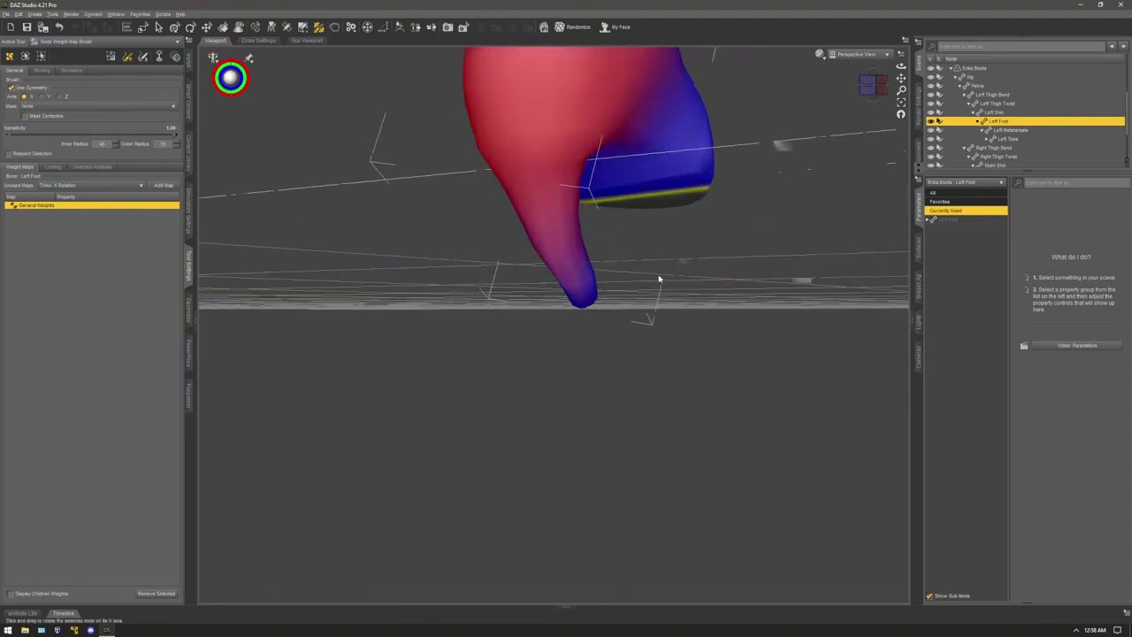
pyautogui.moveTo(875, 88); pyautogui.dragTo(903, 76)
pyautogui.moveTo(513, 353)
pyautogui.mouseDown()
pyautogui.moveTo(525, 344)
pyautogui.moveTo(520, 329)
pyautogui.moveTo(469, 362)
pyautogui.moveTo(469, 375)
pyautogui.moveTo(495, 312)
pyautogui.moveTo(456, 338)
pyautogui.moveTo(478, 358)
pyautogui.moveTo(427, 290)
pyautogui.mouseUp()
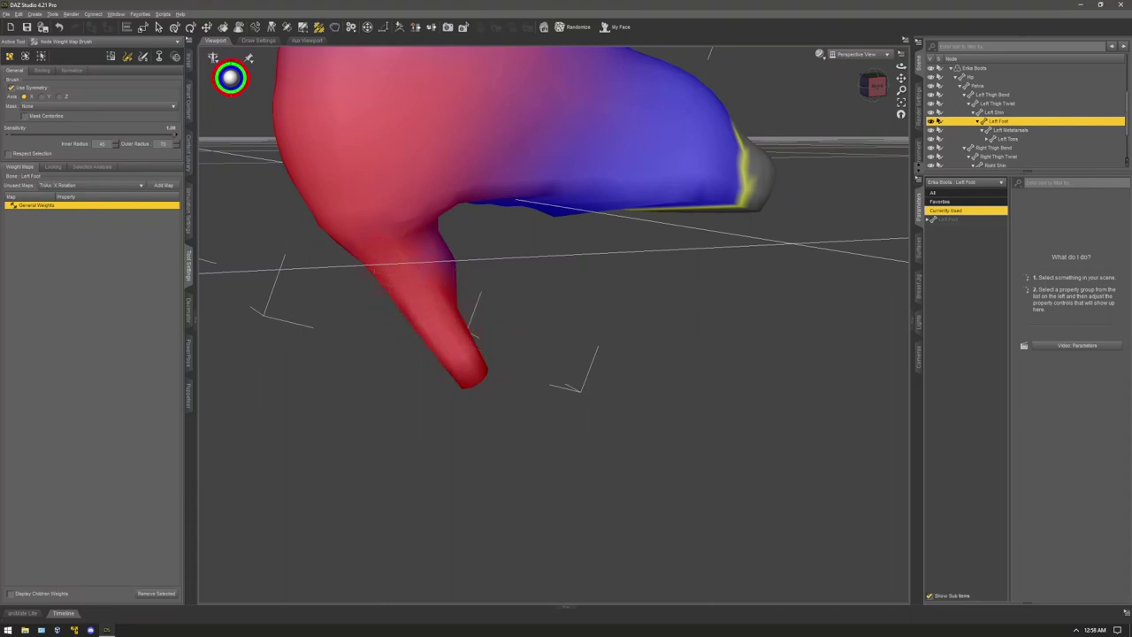
pyautogui.moveTo(449, 286); pyautogui.dragTo(419, 237)
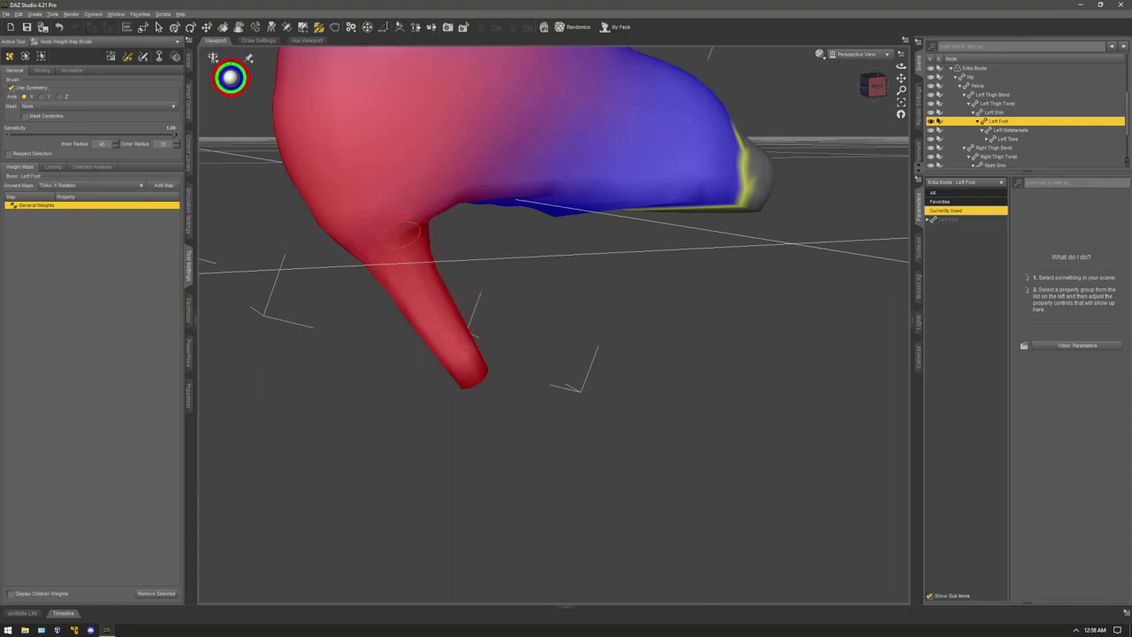
# - Paint full Left Foot weight over the outer side and front face of the left heel spike, up to the sole junction
pyautogui.moveTo(874, 87); pyautogui.dragTo(931, 85)
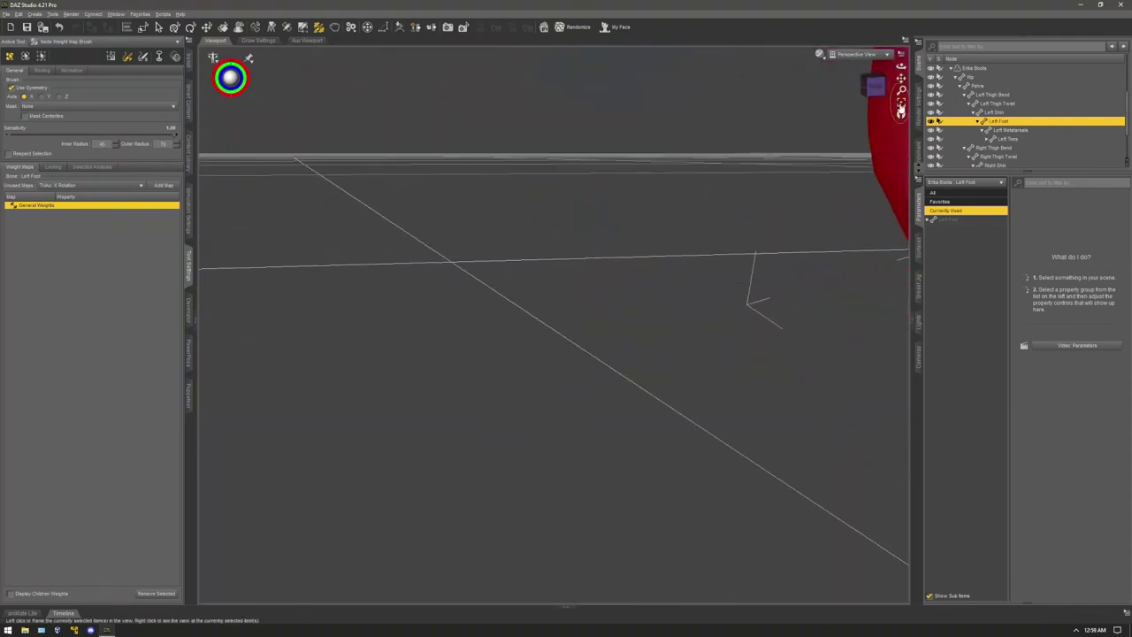
pyautogui.click(901, 110)
pyautogui.moveTo(886, 81); pyautogui.dragTo(863, 92)
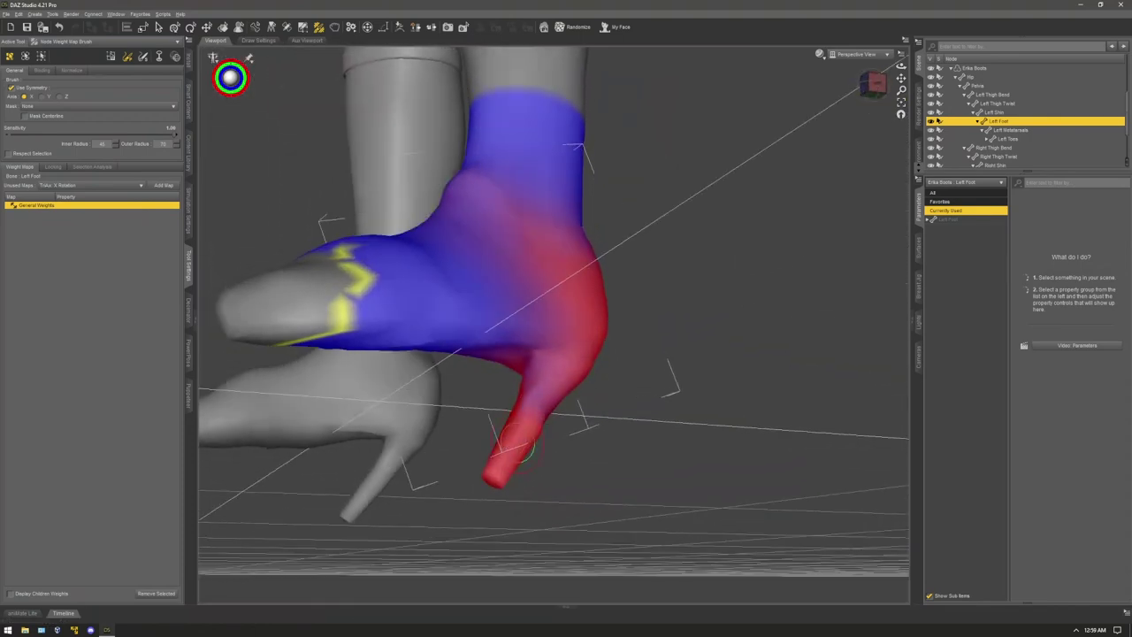
pyautogui.moveTo(518, 448)
pyautogui.mouseDown()
pyautogui.moveTo(517, 464)
pyautogui.moveTo(544, 398)
pyautogui.moveTo(588, 366)
pyautogui.mouseUp()
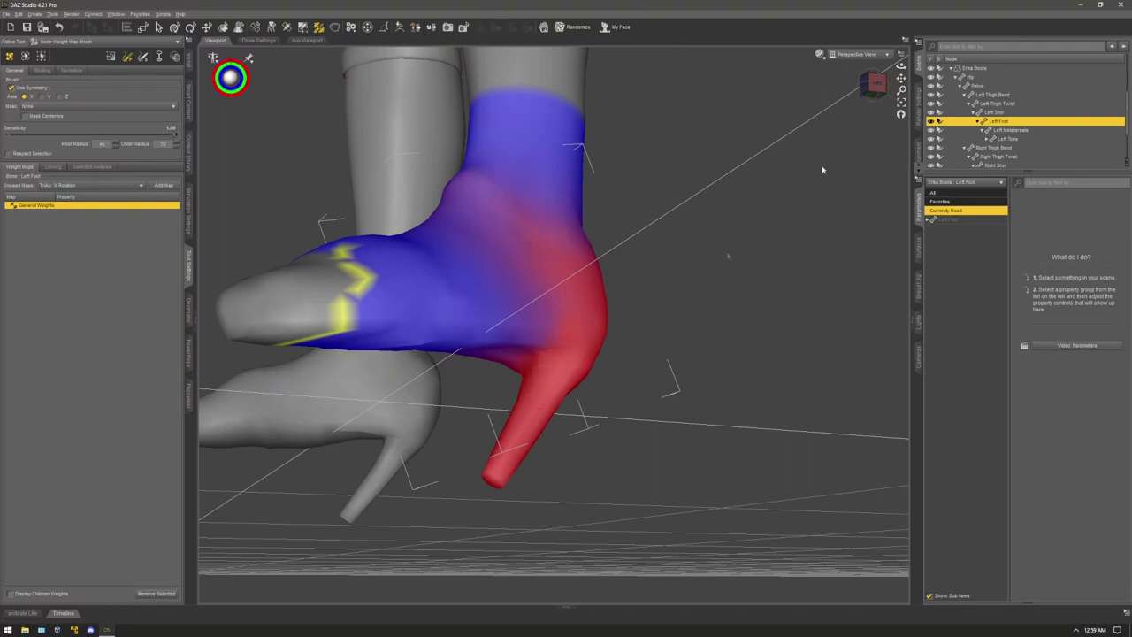
pyautogui.moveTo(875, 84); pyautogui.dragTo(882, 77)
pyautogui.scroll(-3, 579, 374)
pyautogui.scroll(4, 566, 380)
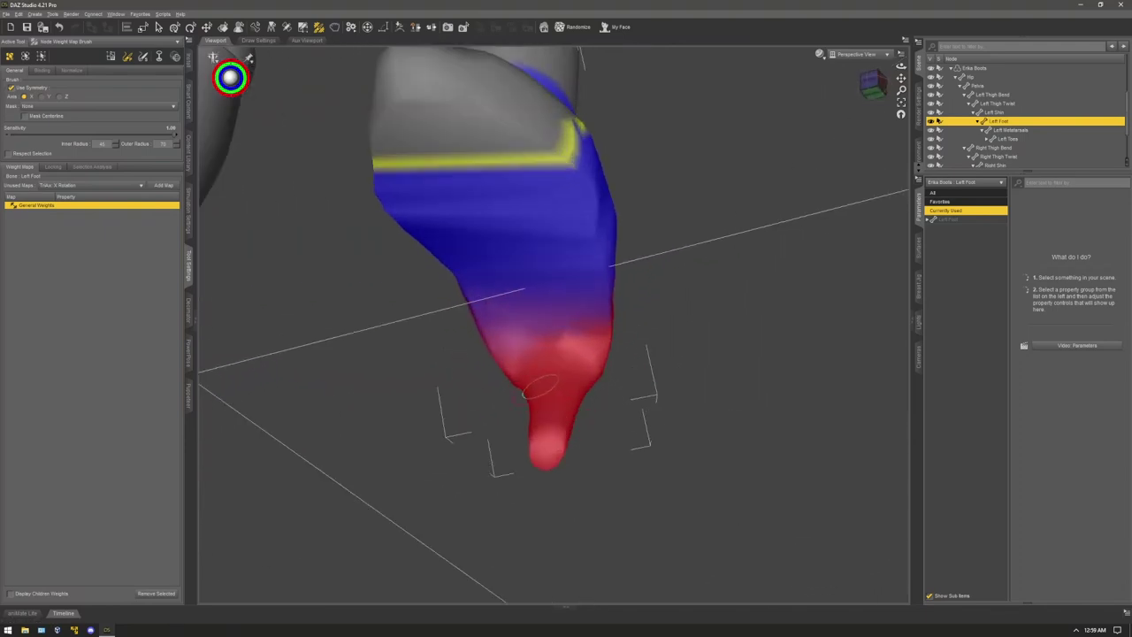
pyautogui.keyDown('alt'); pyautogui.moveTo(542, 387); pyautogui.dragTo(529, 393); pyautogui.keyUp('alt')
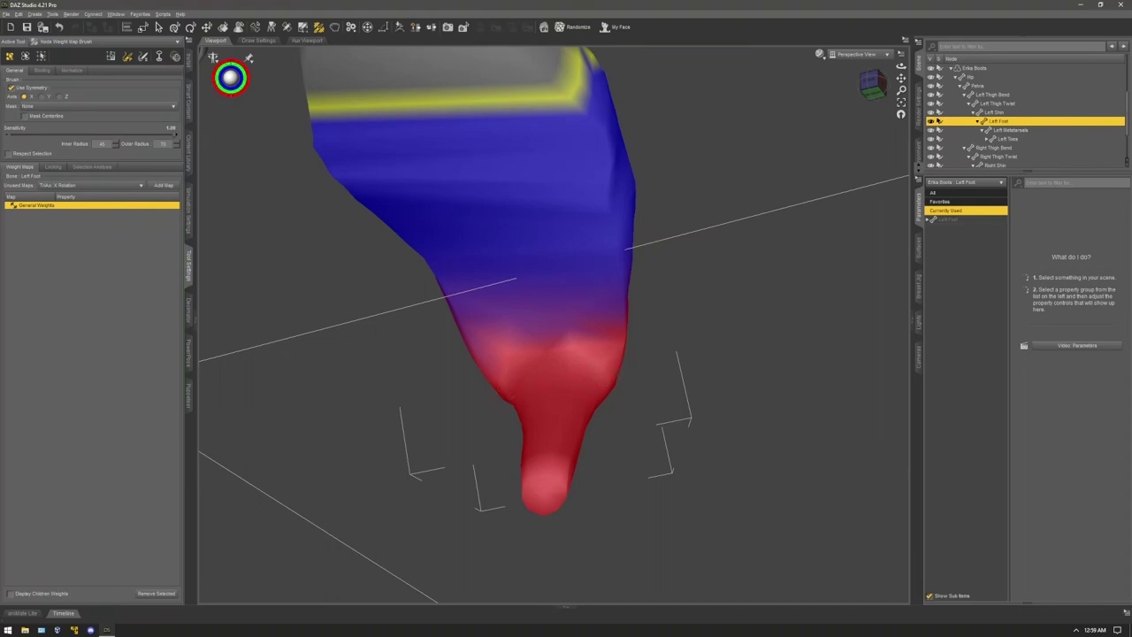
# - Touch up the Left Foot weights around the base of the left heel, where the spike meets the heel cup and sole
pyautogui.moveTo(872, 86); pyautogui.dragTo(894, 103)
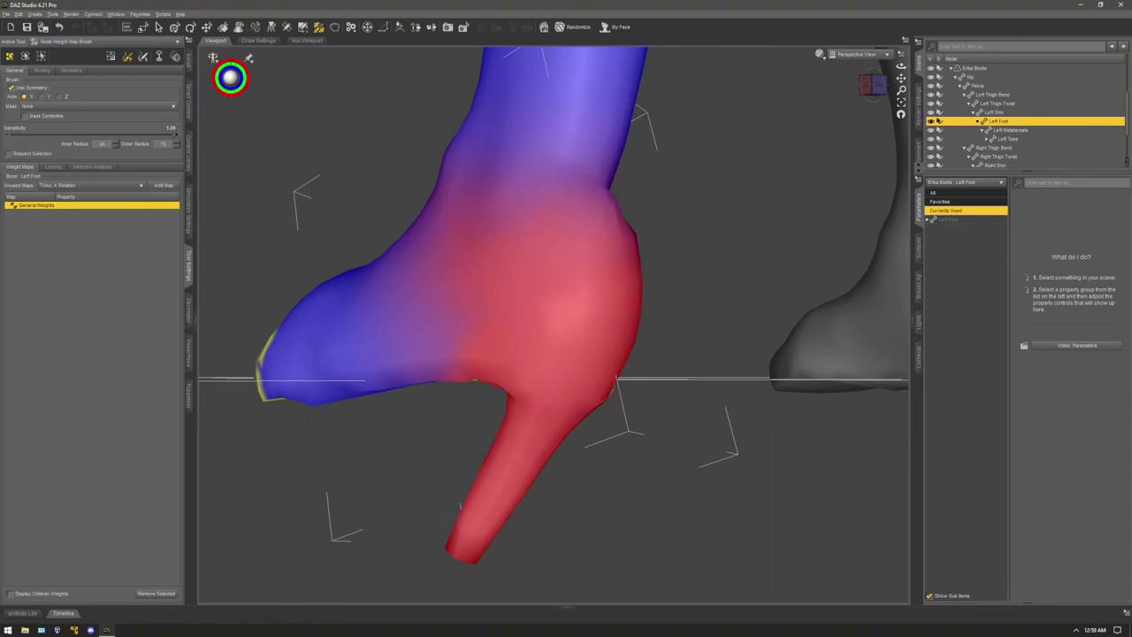
pyautogui.moveTo(770, 176); pyautogui.dragTo(570, 159, button='middle')
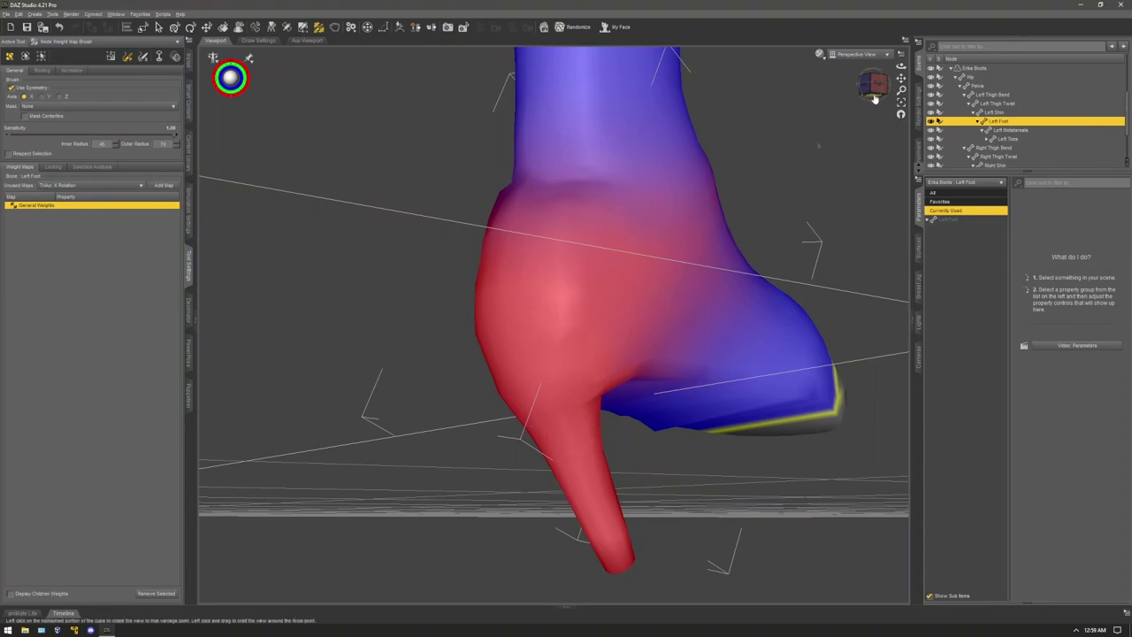
pyautogui.moveTo(874, 98); pyautogui.dragTo(806, 73)
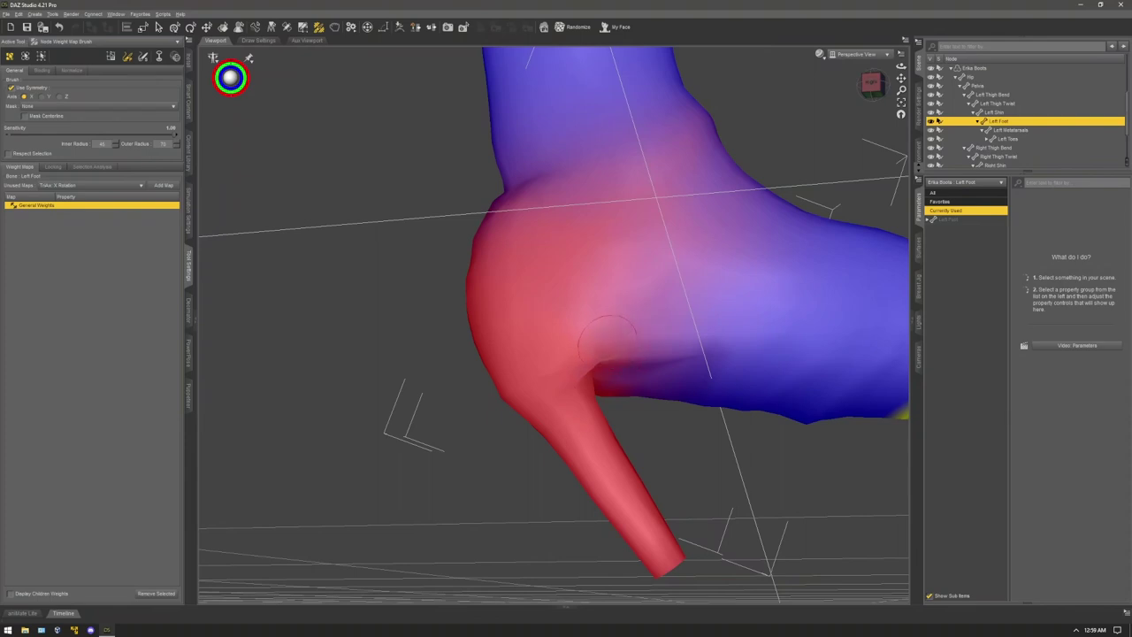
pyautogui.moveTo(603, 319); pyautogui.dragTo(600, 344)
pyautogui.moveTo(869, 93); pyautogui.dragTo(832, 96)
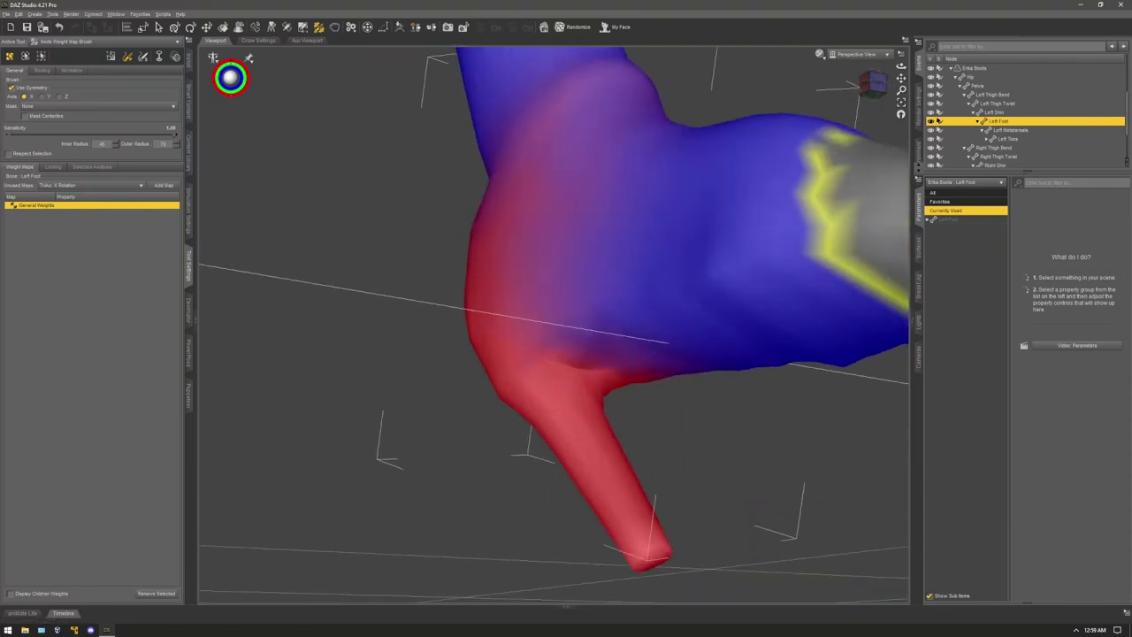
pyautogui.moveTo(510, 401); pyautogui.dragTo(515, 408)
pyautogui.moveTo(877, 85); pyautogui.dragTo(852, 101)
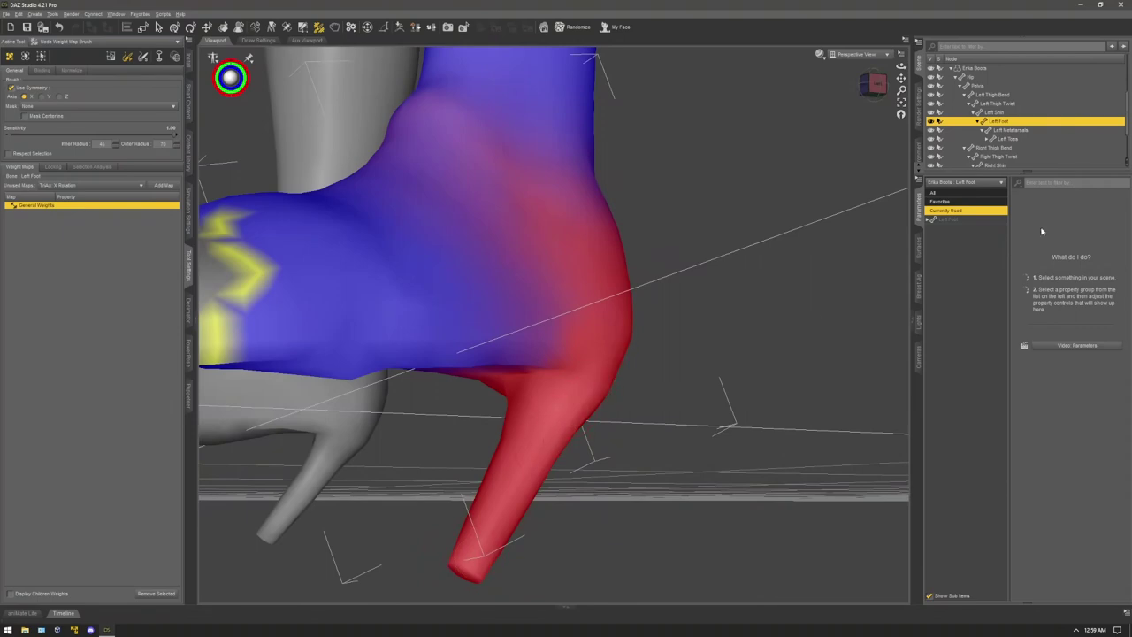
# - With the Joint Editor active on the boots figure, run Bake Joint Rotations
pyautogui.scroll(-6, 773, 315)
pyautogui.moveTo(877, 95); pyautogui.dragTo(891, 111)
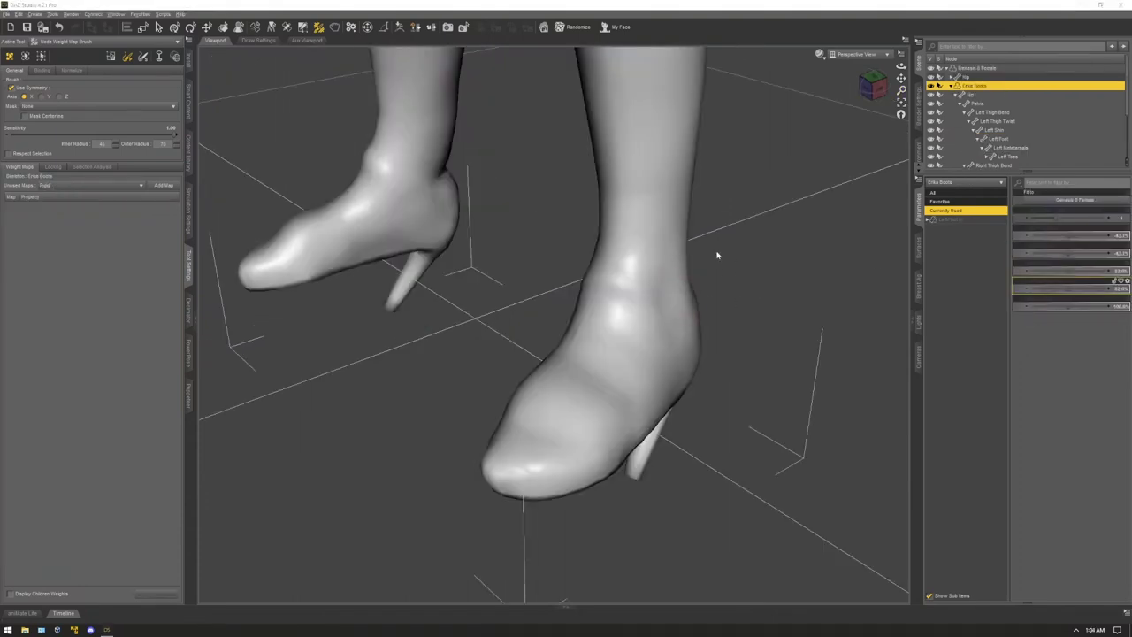
pyautogui.click(287, 28)
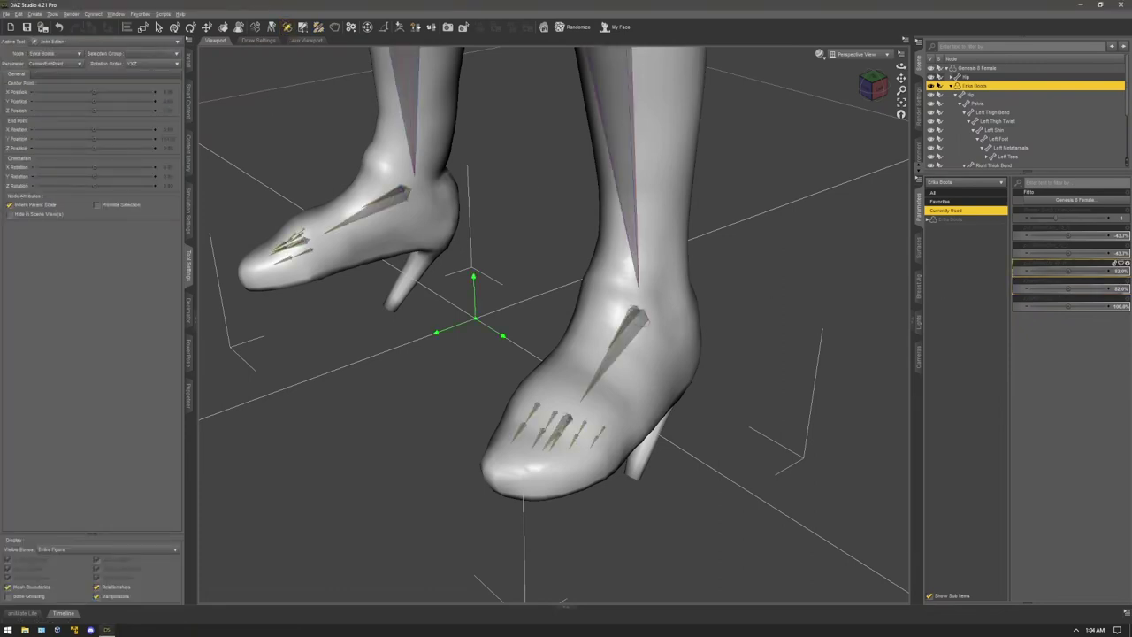
pyautogui.click(987, 83)
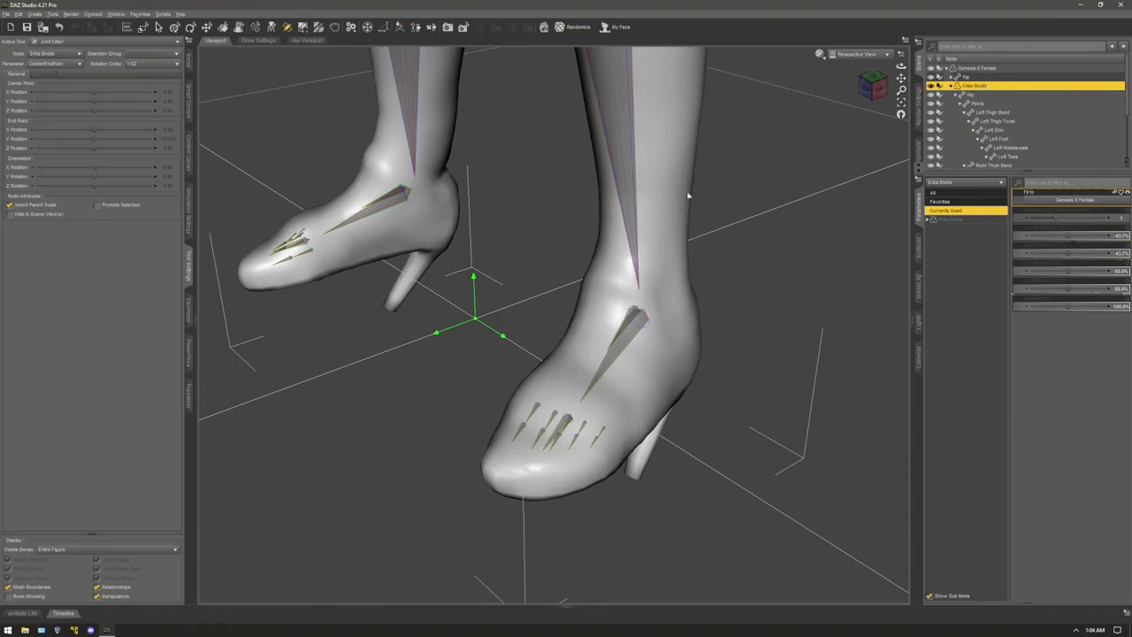
pyautogui.rightClick(622, 175)
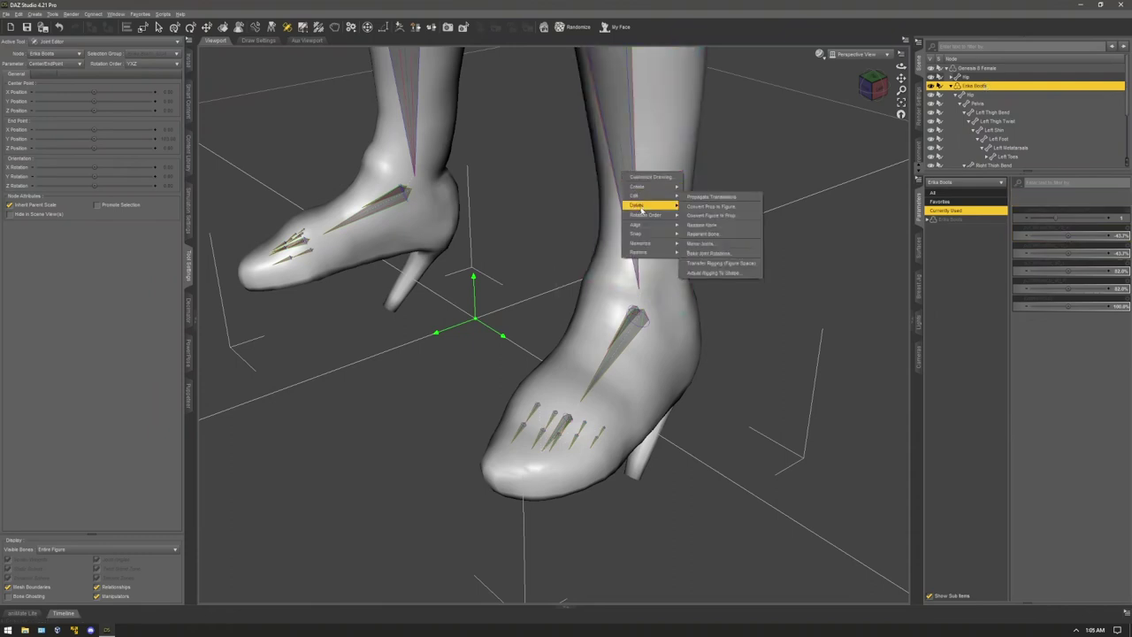
pyautogui.moveTo(648, 197)
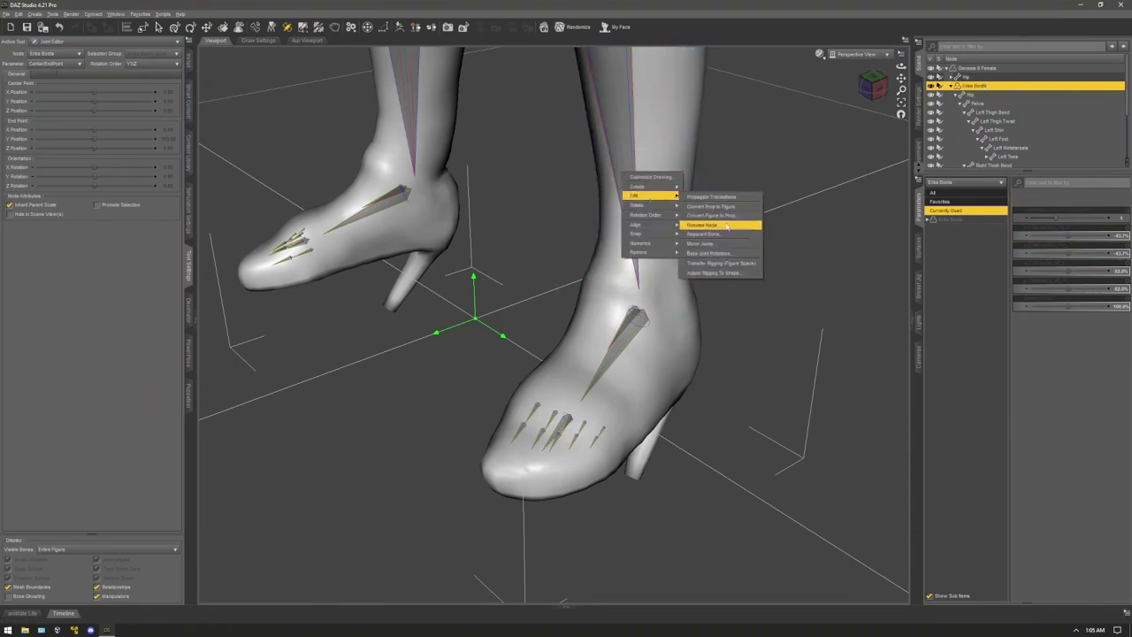
pyautogui.click(709, 254)
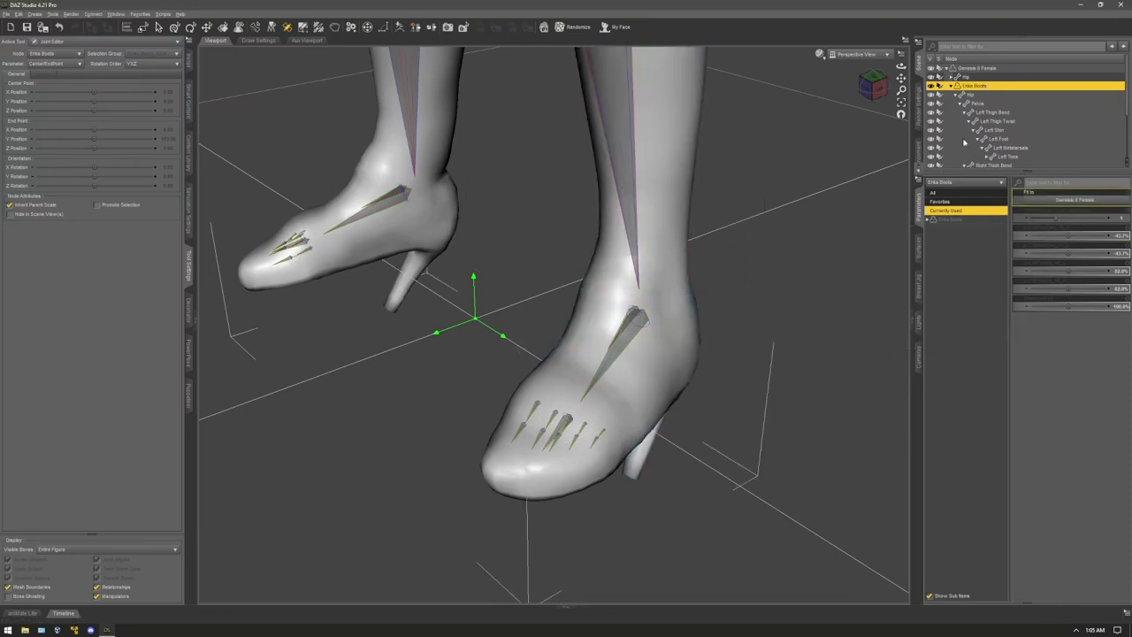
# - Switch to the Node Selection tool and set the boots' Fit To target to None
pyautogui.click(170, 41)
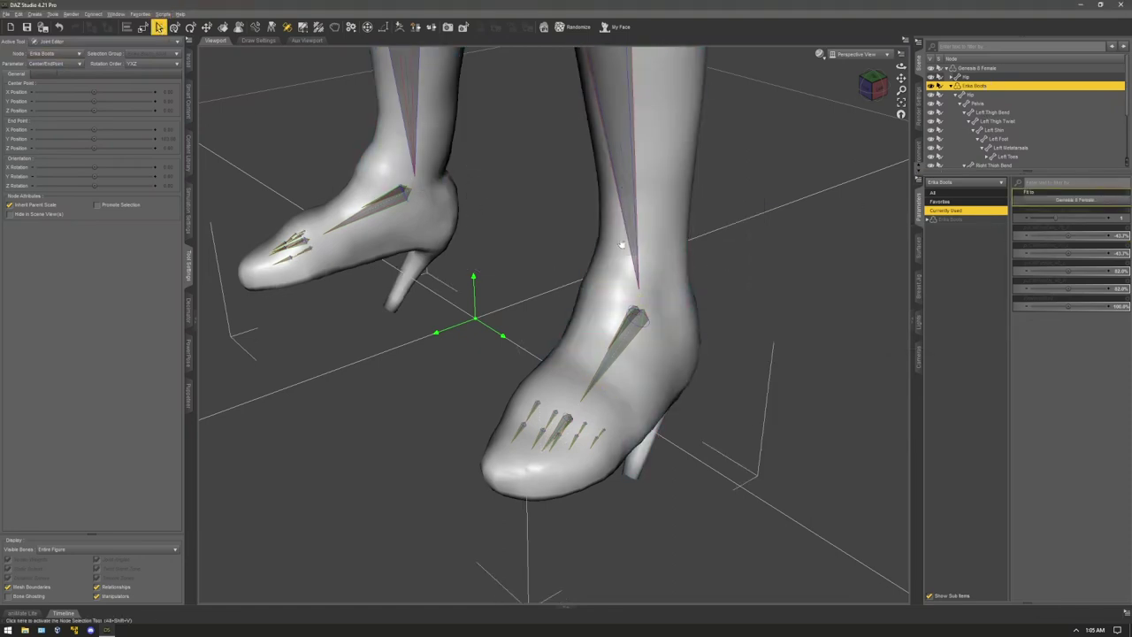
pyautogui.rightClick(638, 221)
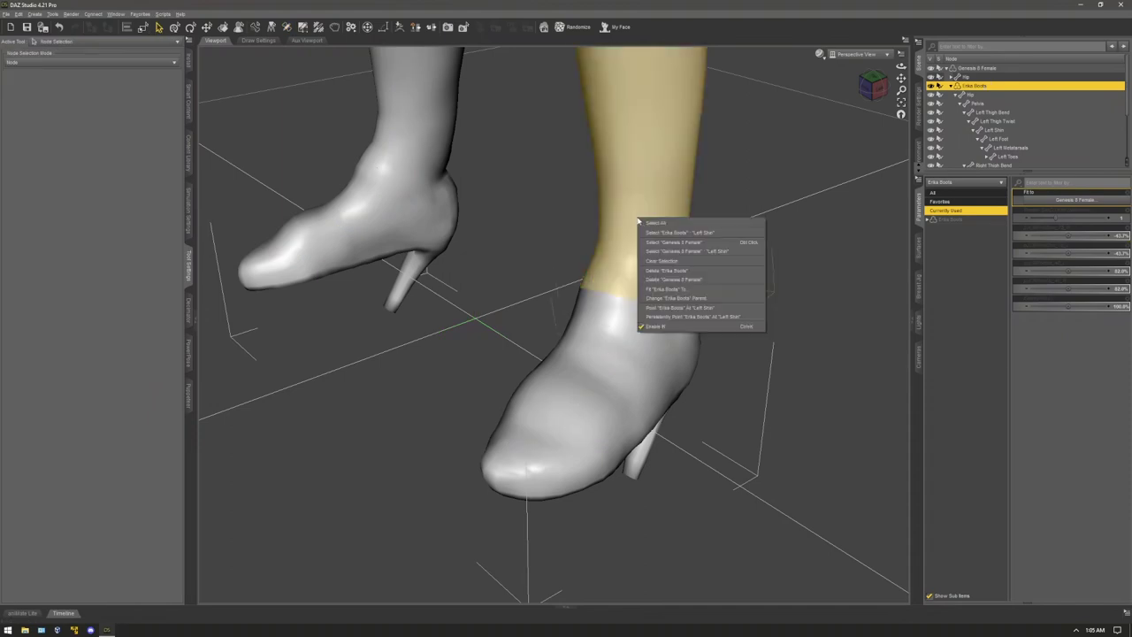
pyautogui.click(681, 288)
pyautogui.click(287, 218)
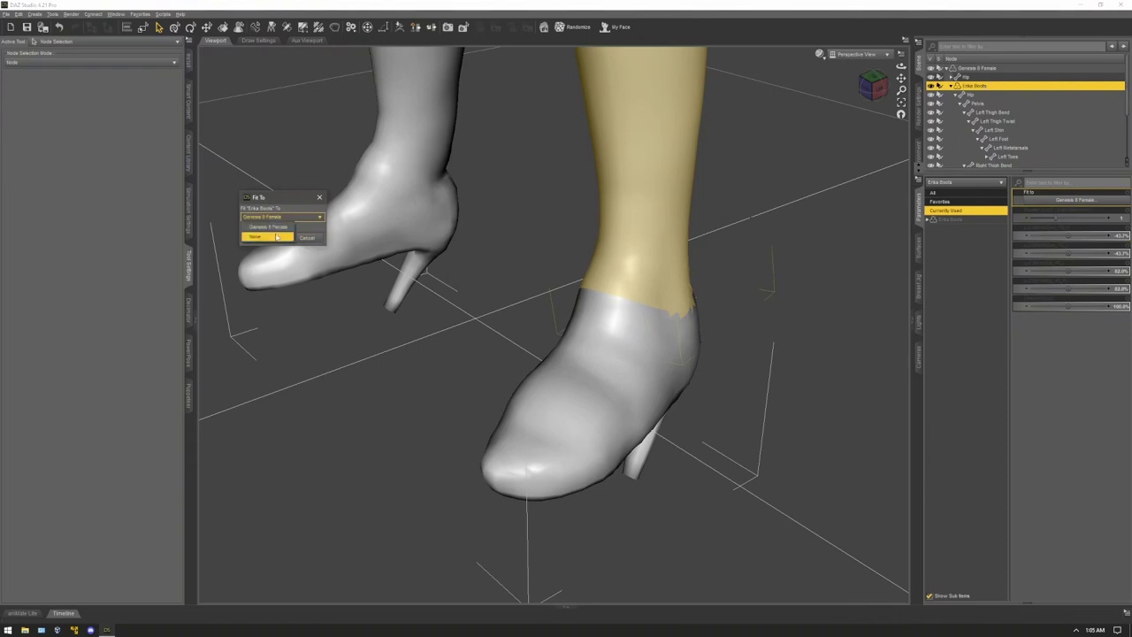
pyautogui.click(270, 237)
pyautogui.click(274, 239)
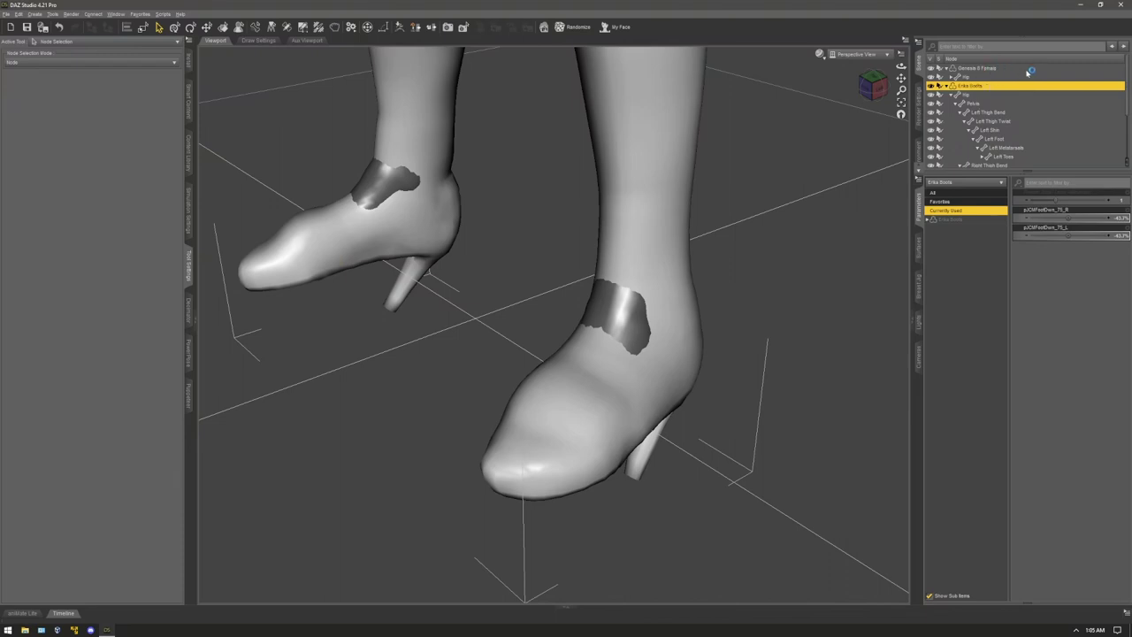
# - Delete the Genesis 8 Female figure from the scene, keeping only the boots
pyautogui.click(991, 68)
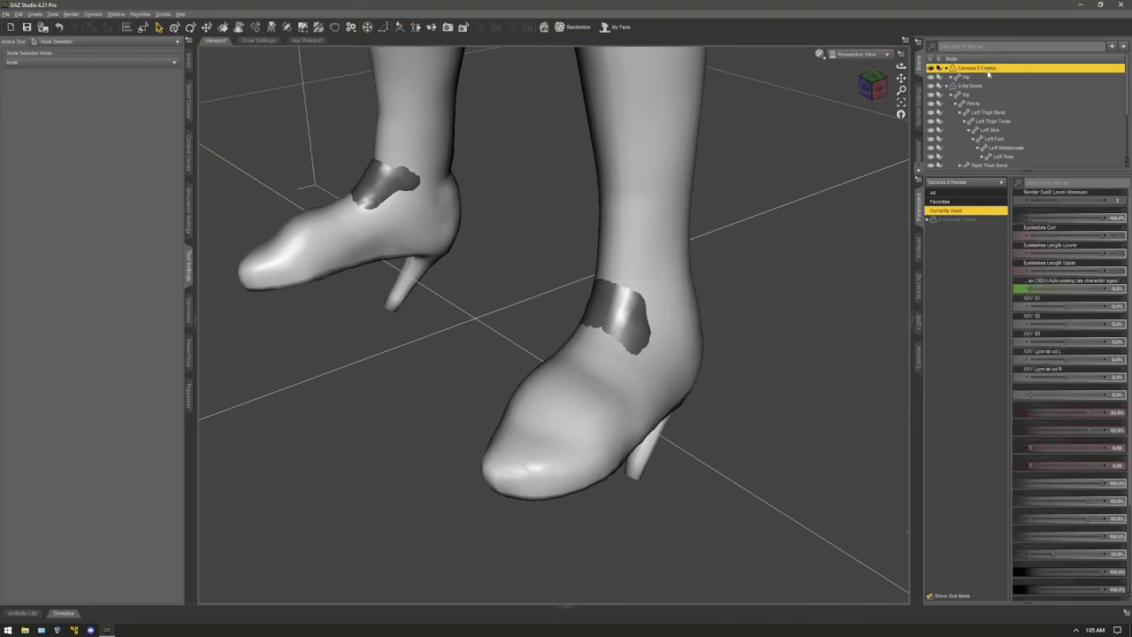
pyautogui.press('Delete')
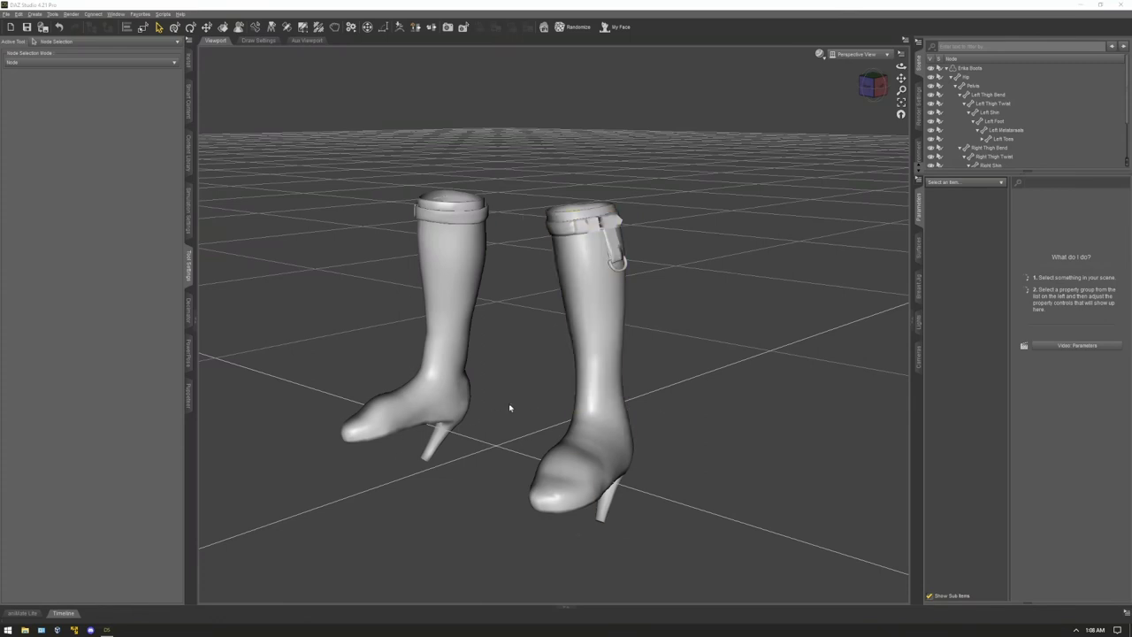
# - Export the boots at Base mesh resolution as Shoe temp update.obj, using the DAZ Studio (1 unit = 1cm) preset
pyautogui.click(971, 69)
pyautogui.click(928, 220)
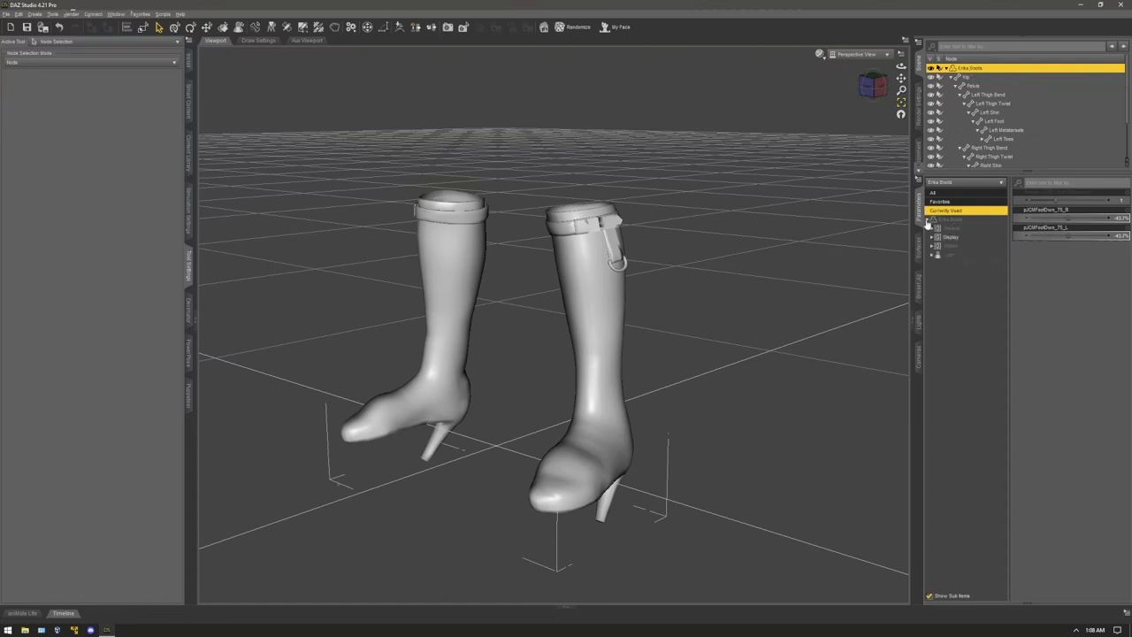
pyautogui.click(934, 230)
pyautogui.click(931, 229)
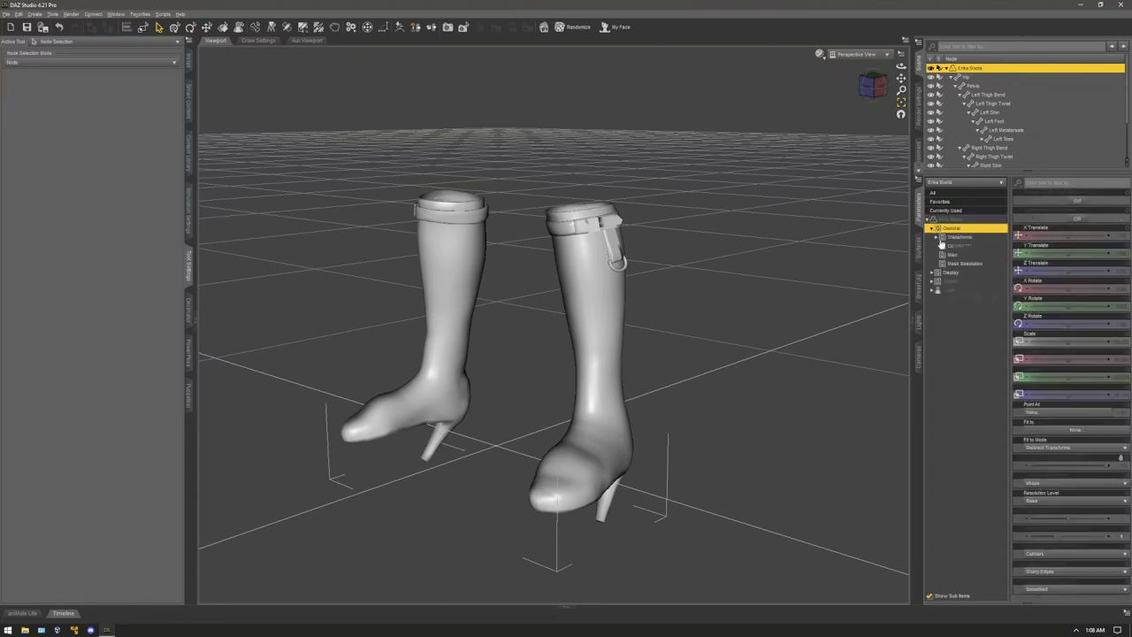
pyautogui.click(964, 263)
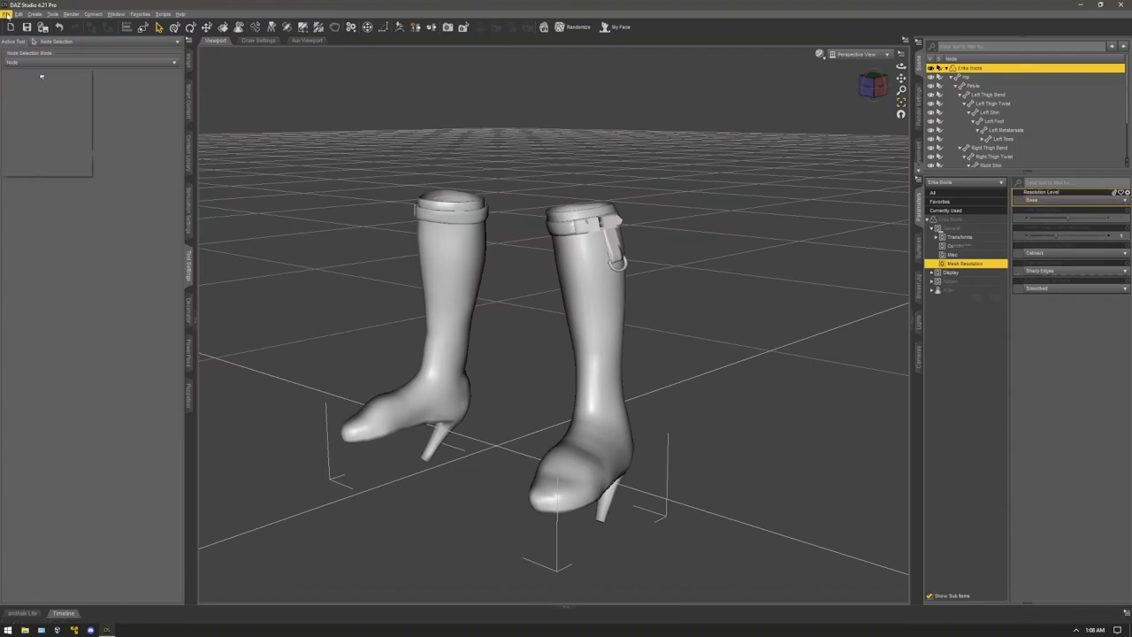
pyautogui.click(5, 14)
pyautogui.click(23, 119)
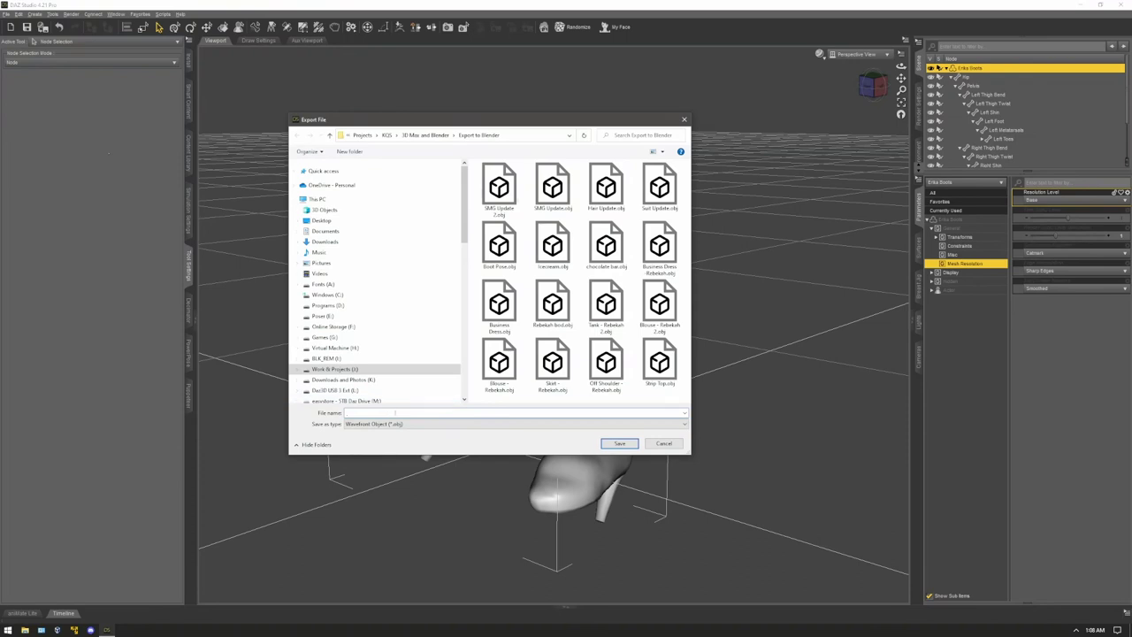
pyautogui.write('Shoe template.obj')
pyautogui.click(619, 443)
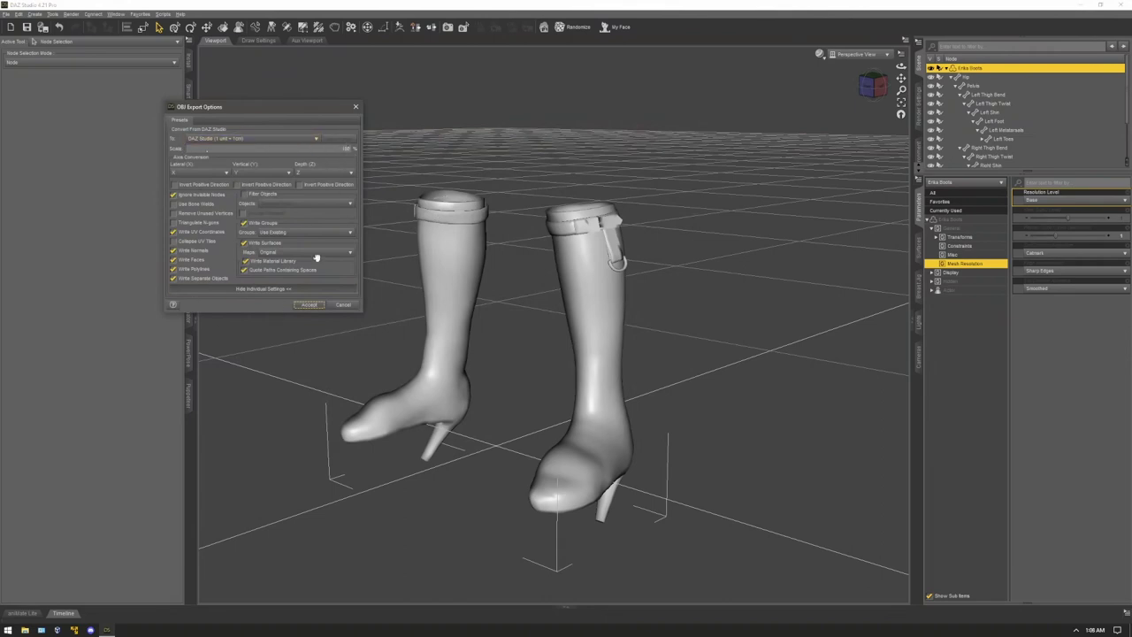
pyautogui.click(302, 306)
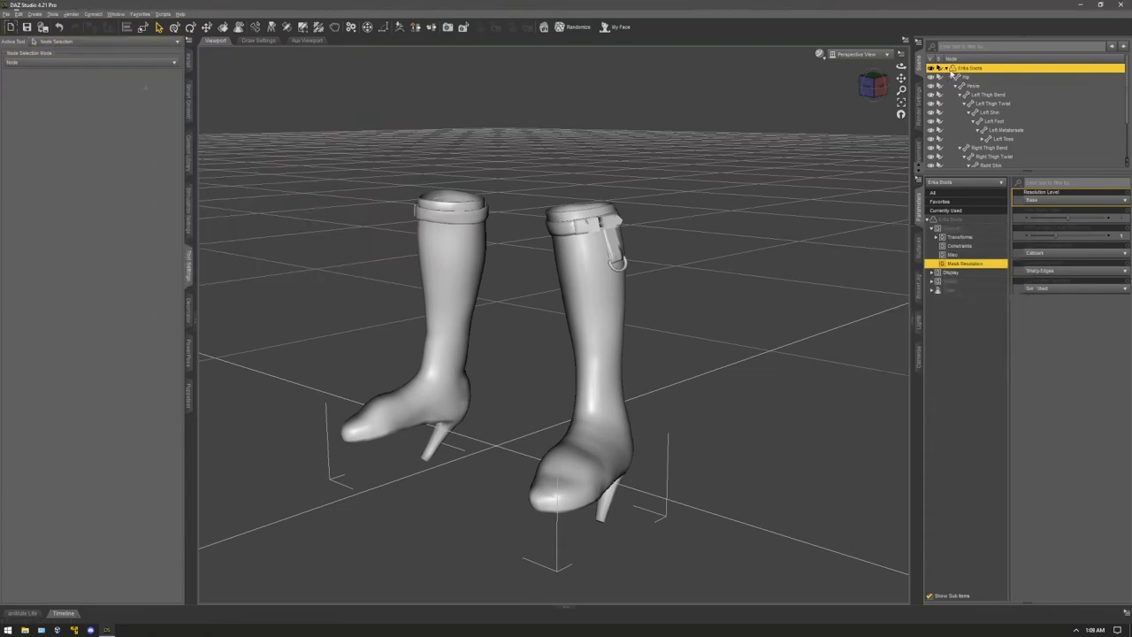
# - Set up Update Base Geometry for the boots with Update Vertex Positions (from file) and Shoe temp update.obj from the Export to Blender folder
pyautogui.click(18, 15)
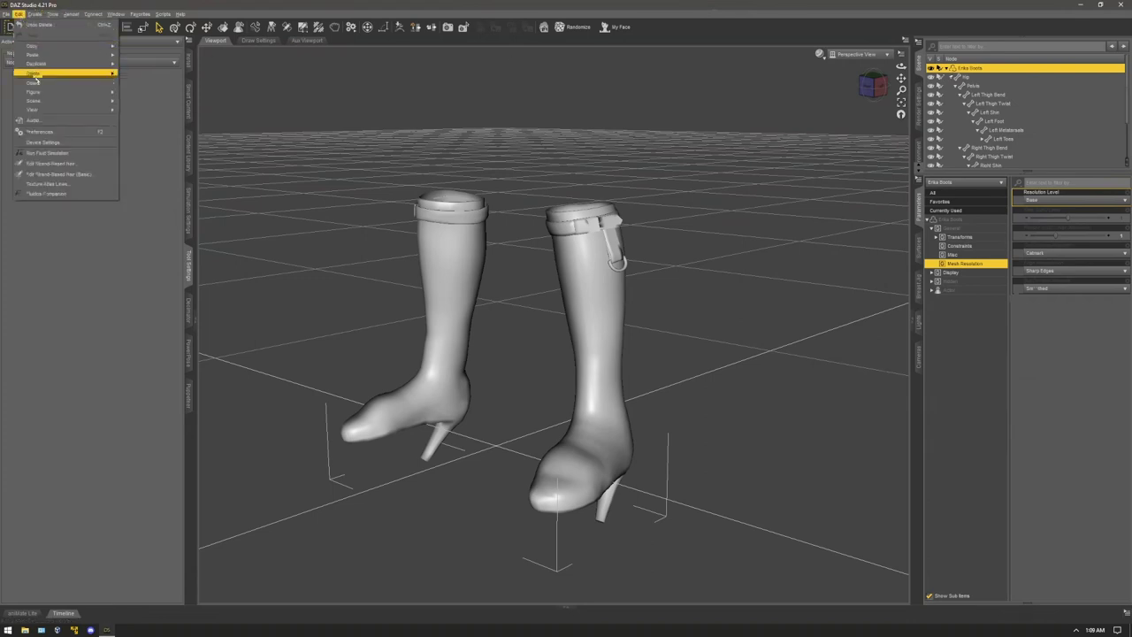
pyautogui.moveTo(42, 95)
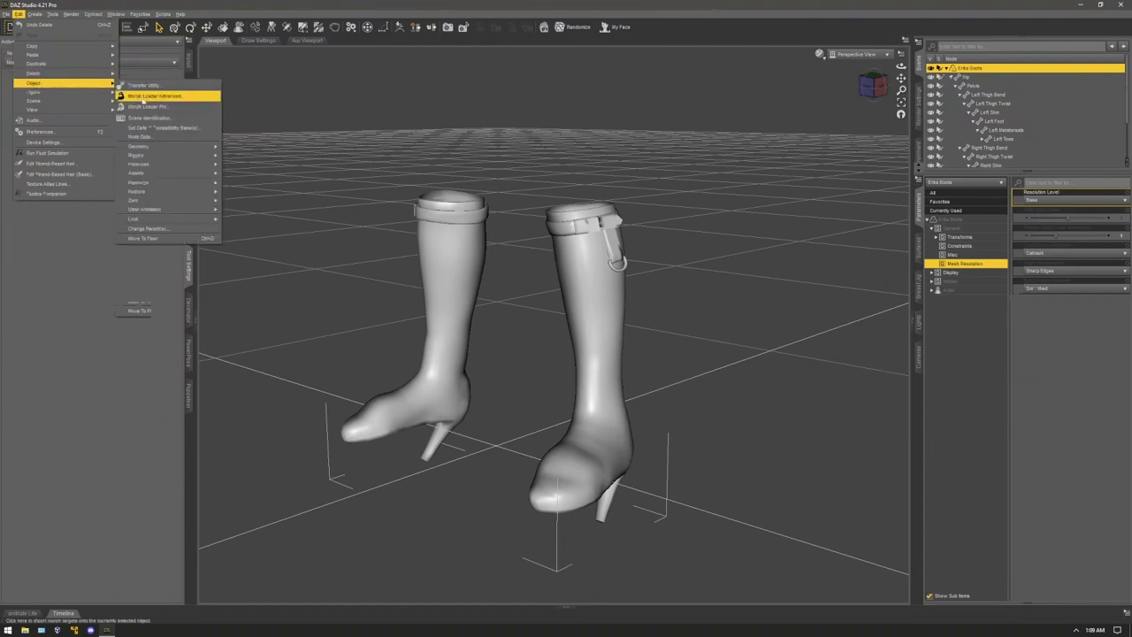
pyautogui.moveTo(165, 147)
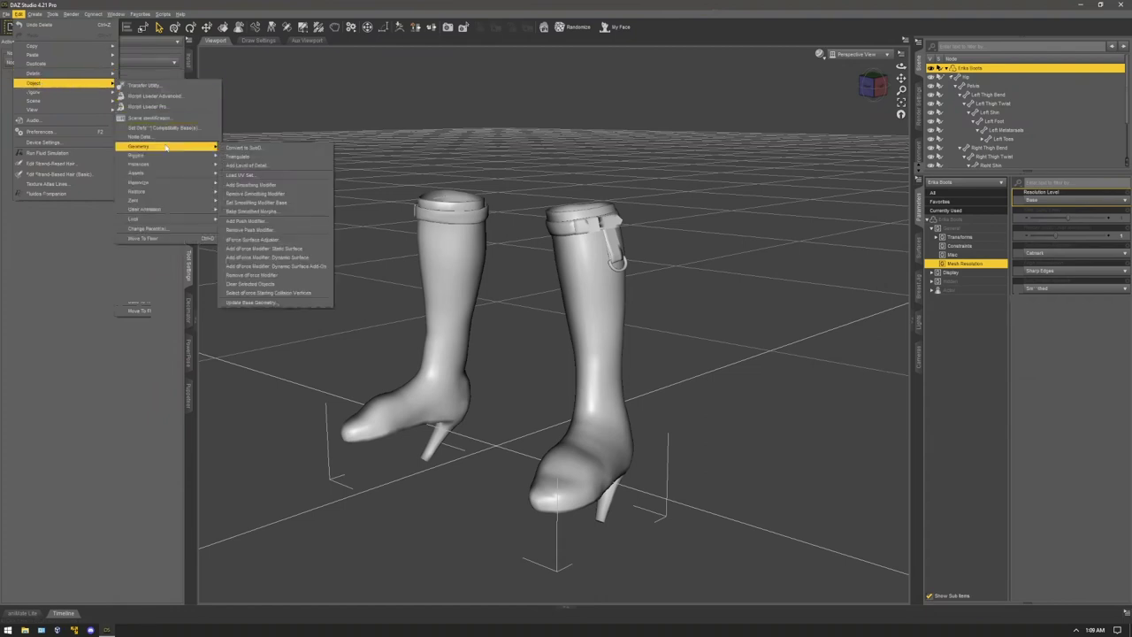
pyautogui.click(303, 303)
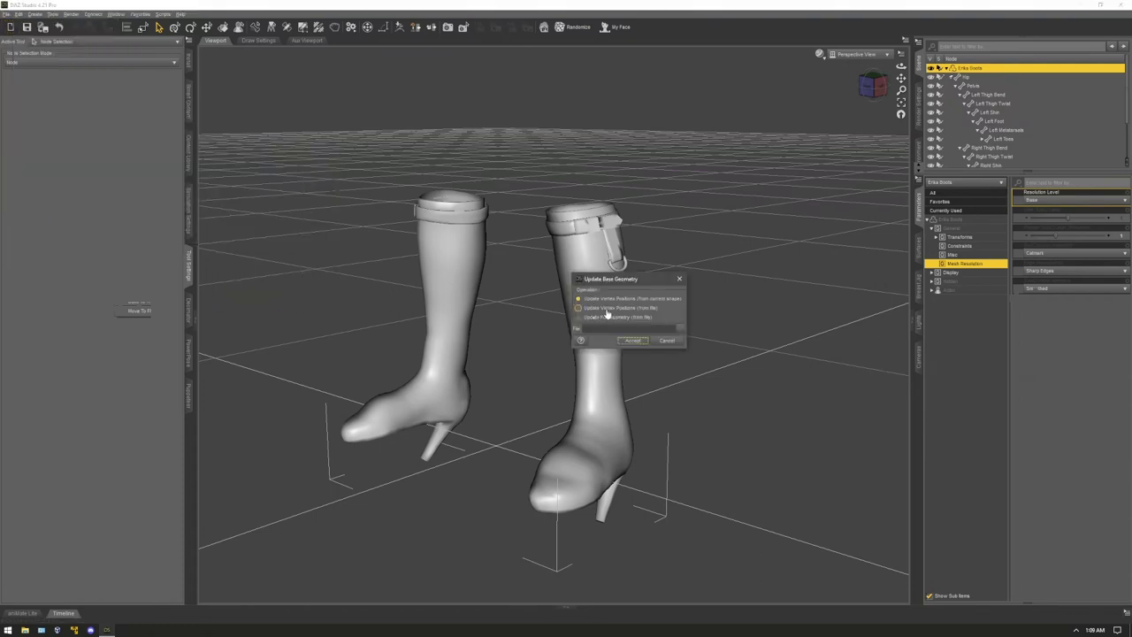
pyautogui.click(636, 309)
pyautogui.click(680, 331)
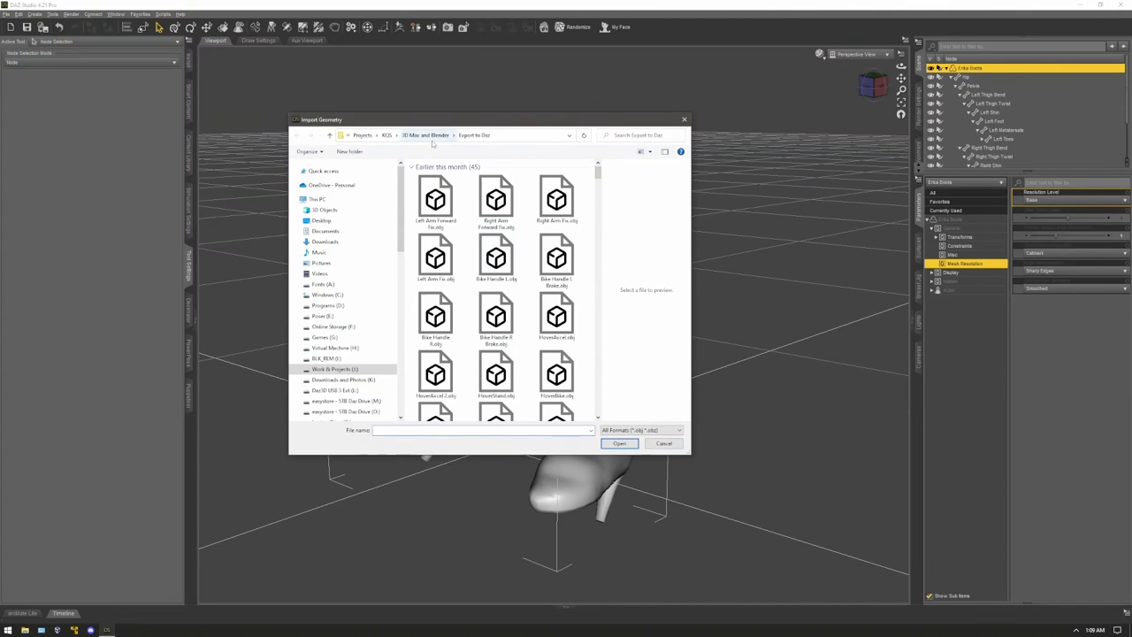
pyautogui.click(425, 135)
pyautogui.doubleClick(443, 225)
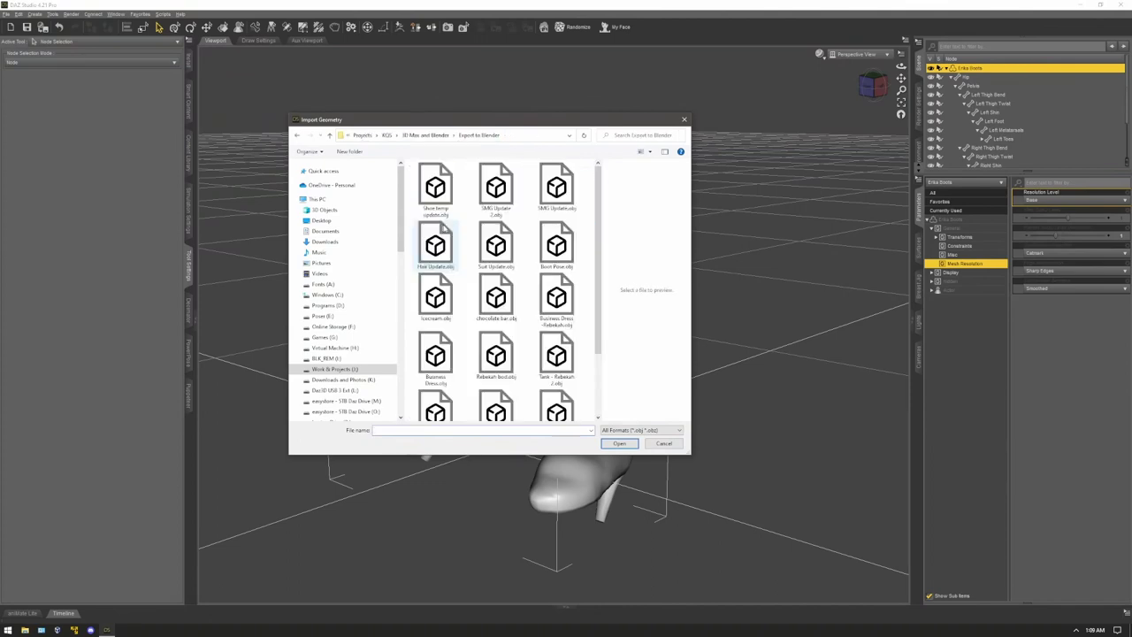
pyautogui.click(436, 187)
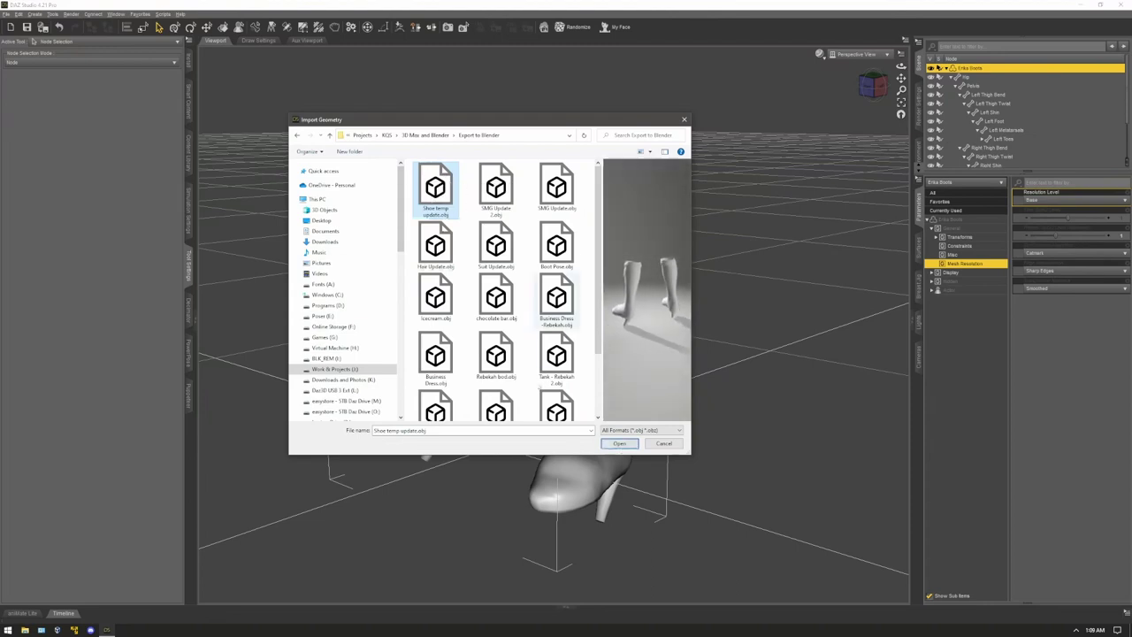
pyautogui.click(618, 444)
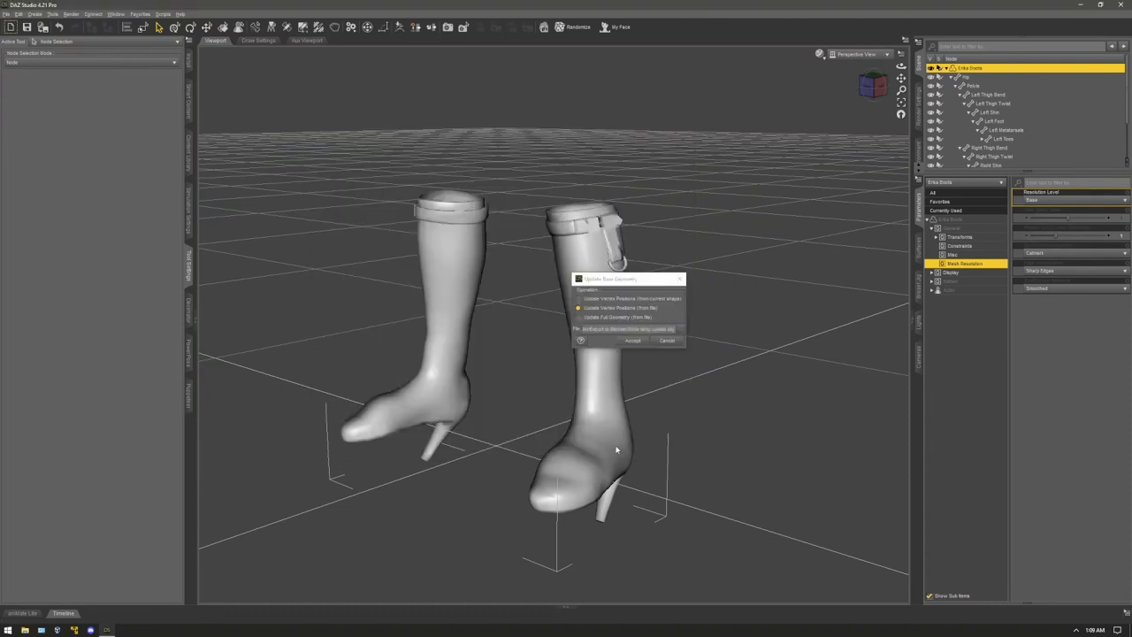
# - Run the base geometry update with the OBJ import preset DAZ Studio (1 unit = 1cm)
pyautogui.click(634, 341)
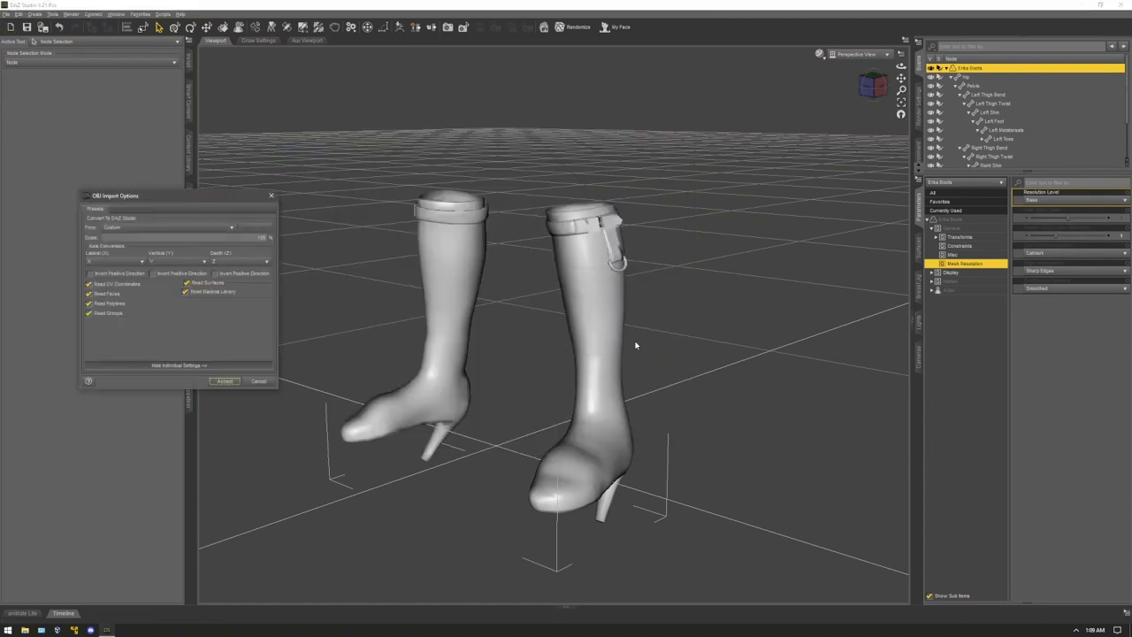
pyautogui.click(124, 227)
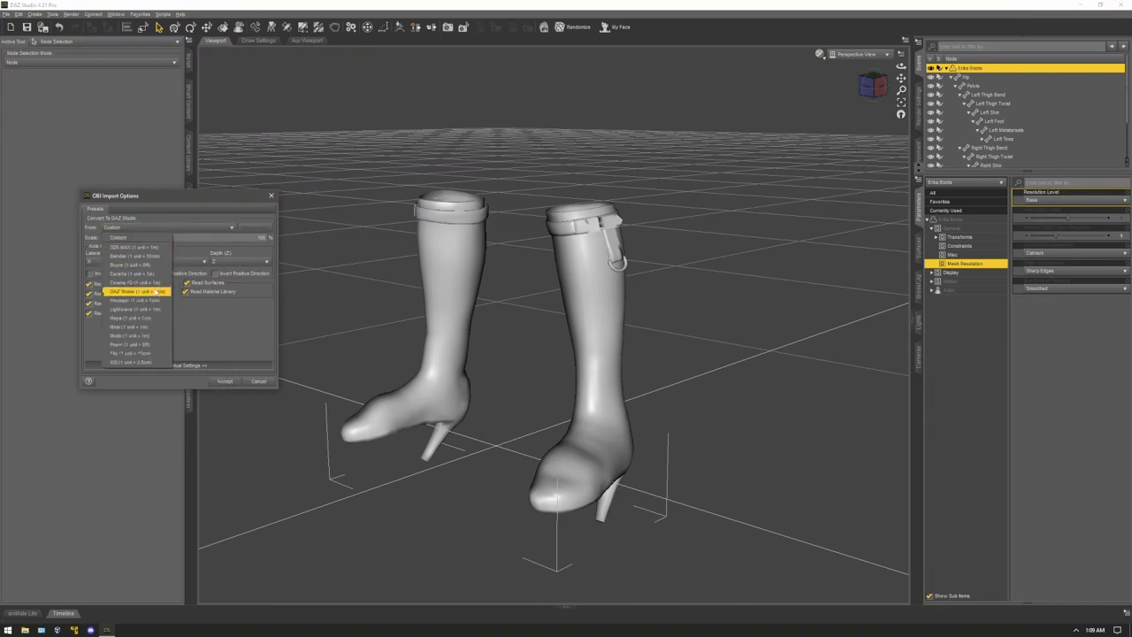
pyautogui.click(155, 290)
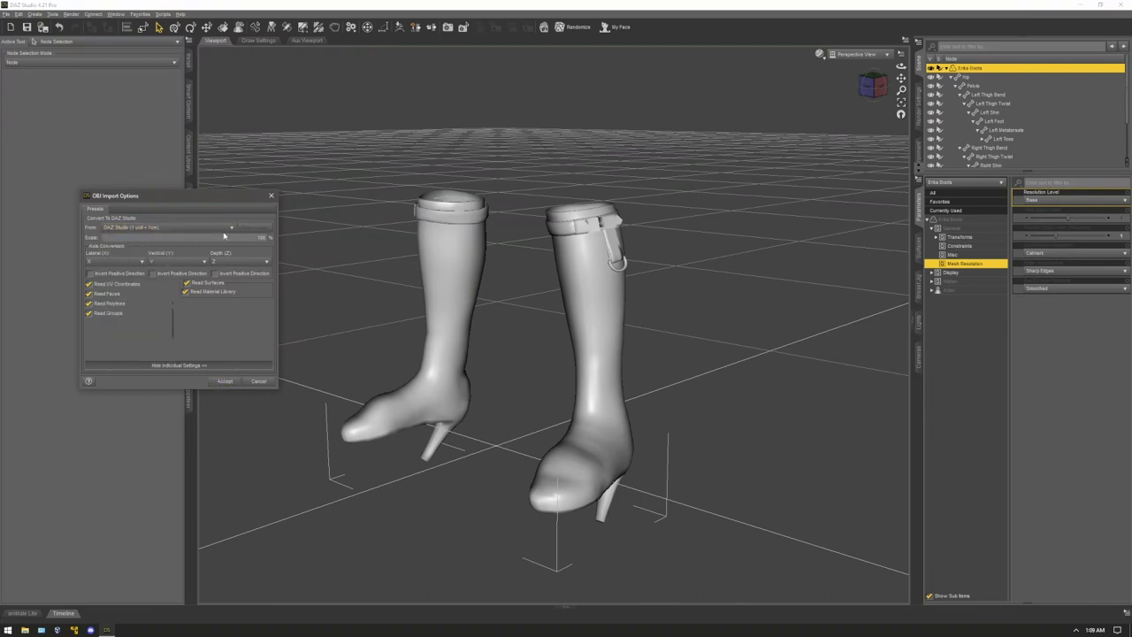
pyautogui.click(226, 381)
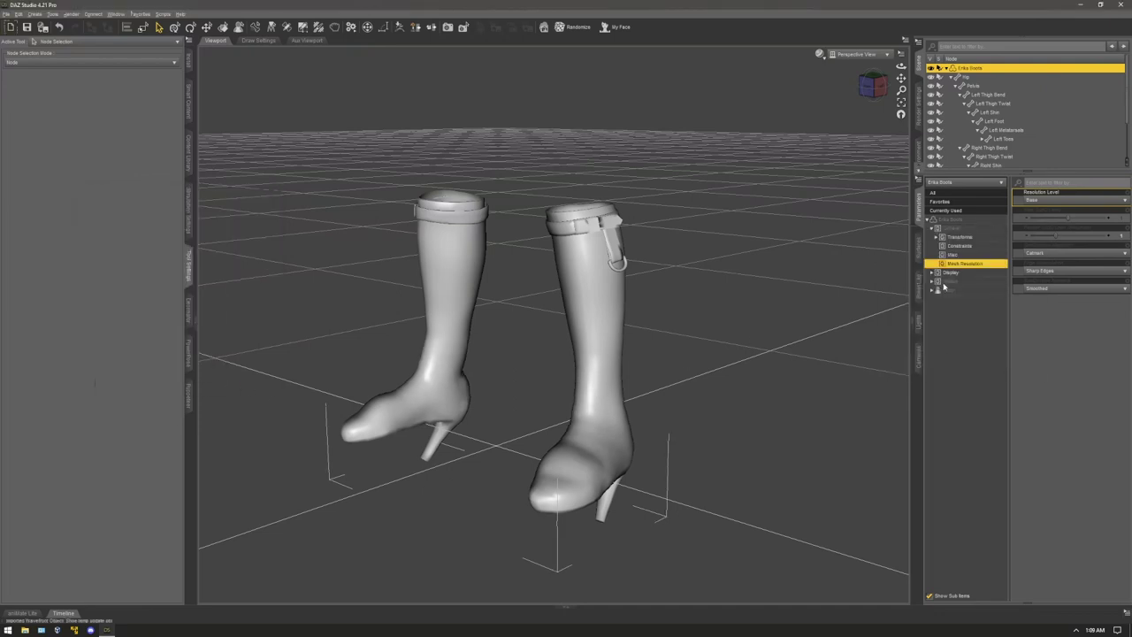
# - Set the boots' pJCMFootDwn_75_R morph to 0
pyautogui.click(958, 211)
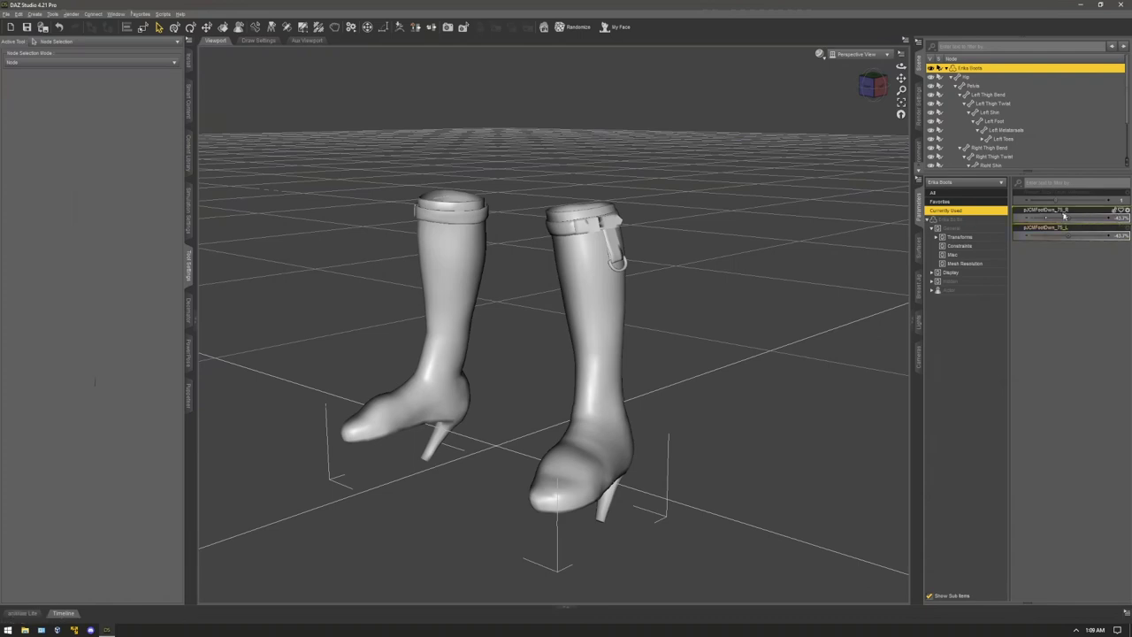
pyautogui.click(1123, 219)
pyautogui.write('0')
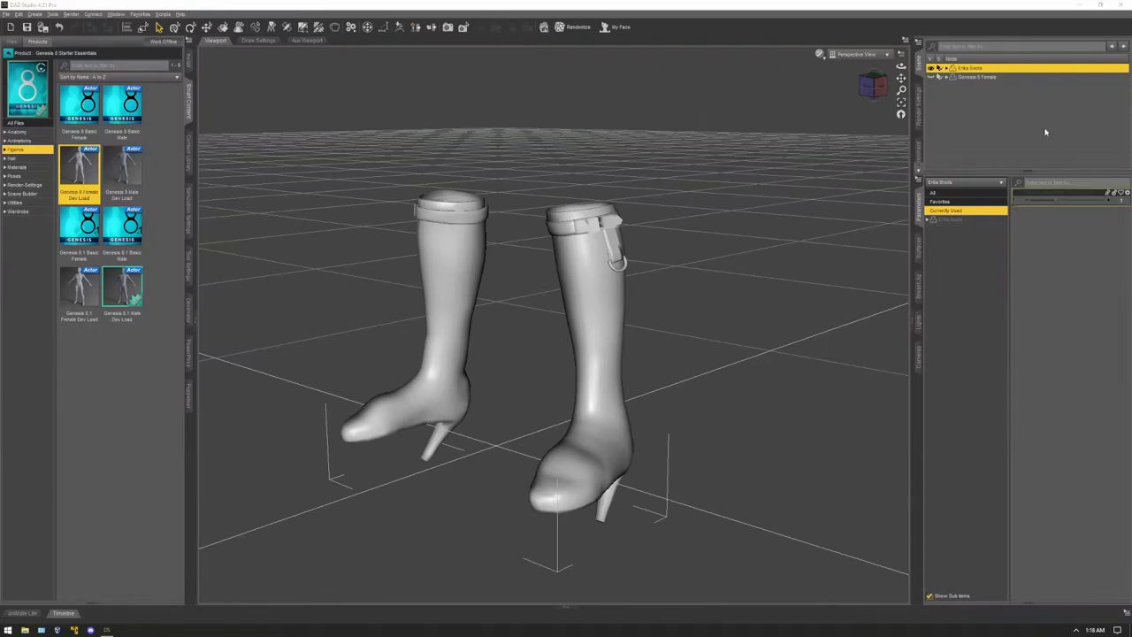
# - Make the hidden Genesis 8 Female figure visible in the scene
pyautogui.click(977, 78)
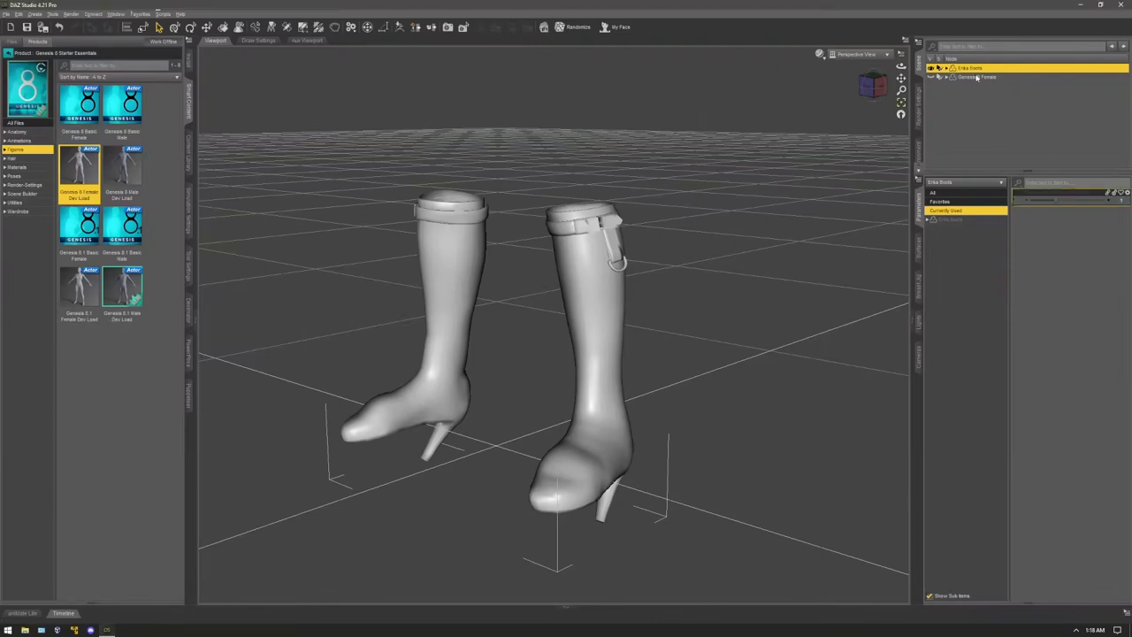
pyautogui.click(933, 78)
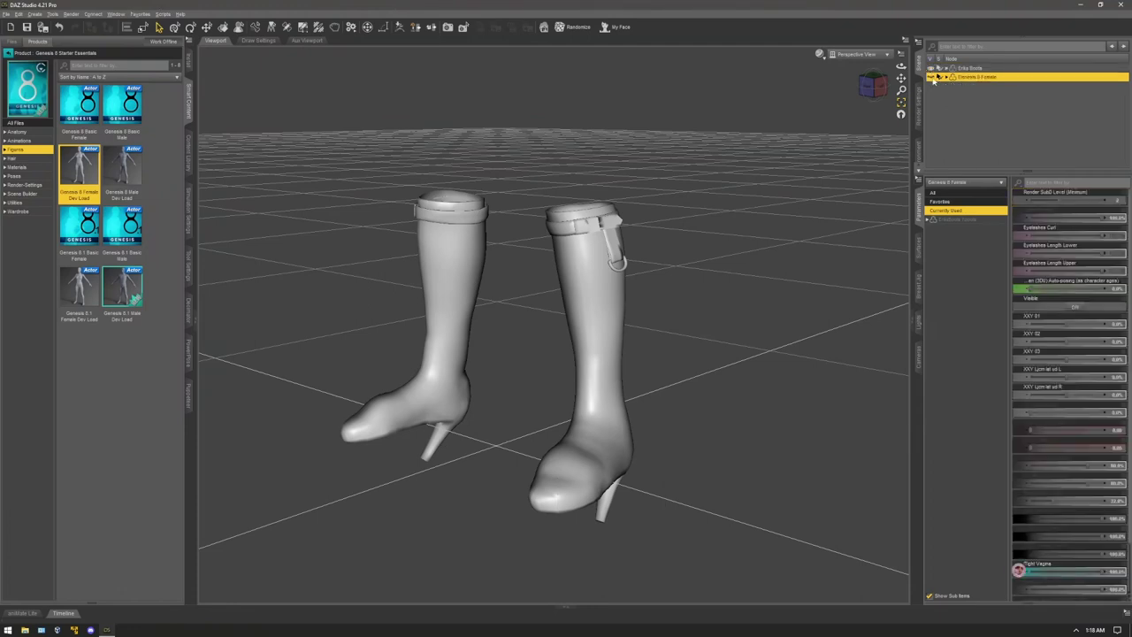
pyautogui.click(932, 78)
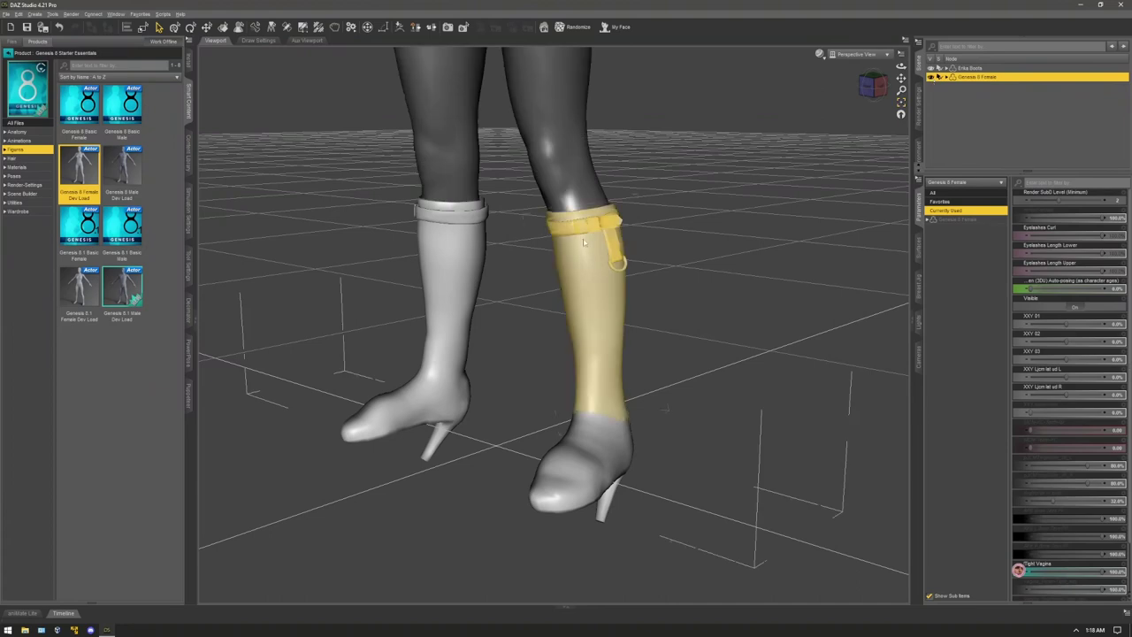
# - Fit the boots to Genesis 8 Female with Parent To Target enabled
pyautogui.scroll(-1, 607, 339)
pyautogui.rightClick(596, 348)
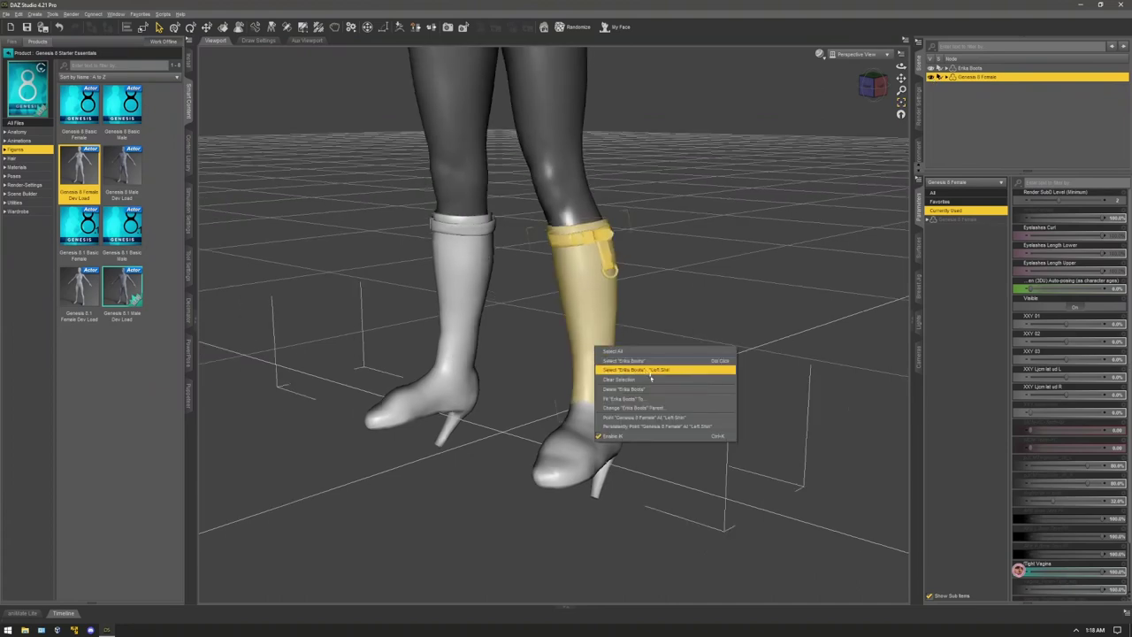
pyautogui.click(659, 400)
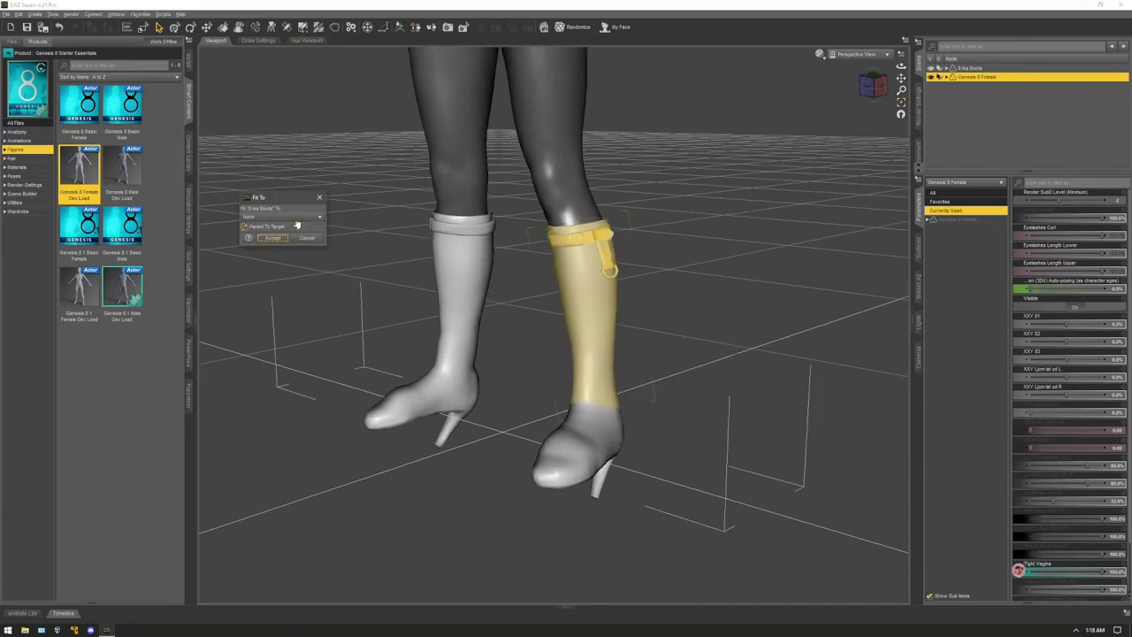
pyautogui.click(297, 218)
pyautogui.click(283, 226)
pyautogui.click(275, 239)
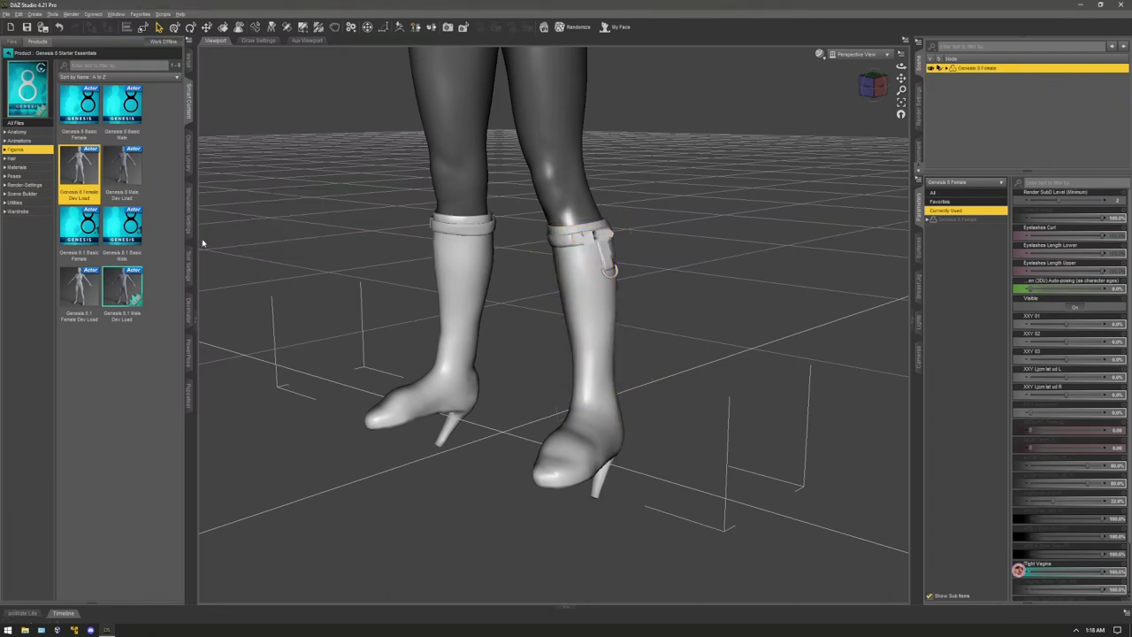
# - Apply the Heel Pose preset from the content library to Genesis 8 Female and check the boots from several angles
pyautogui.click(189, 204)
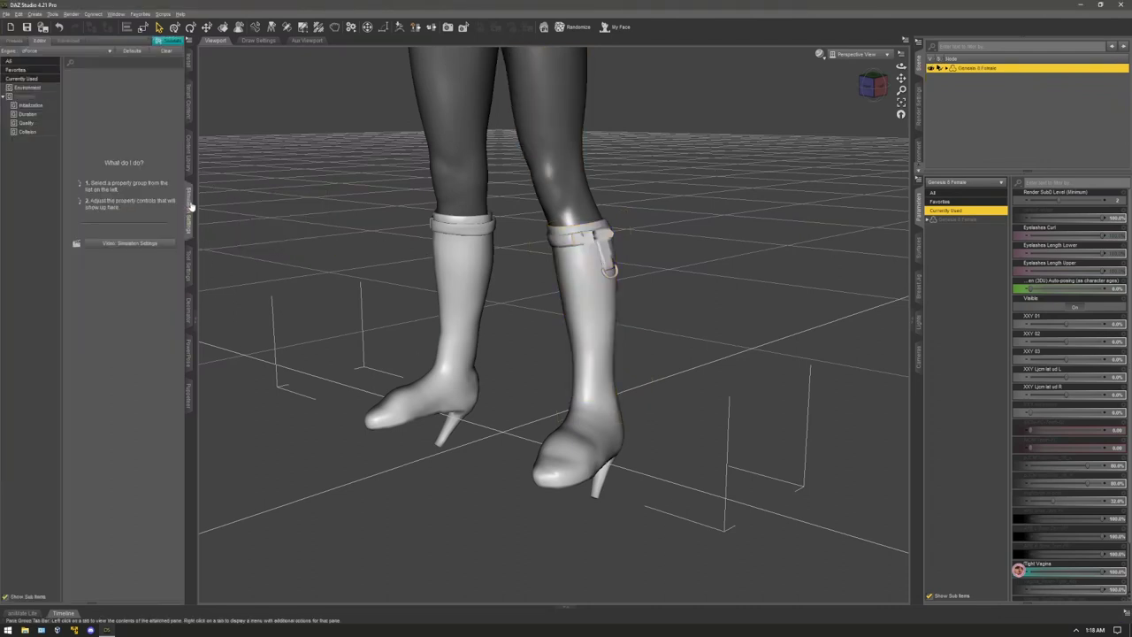
pyautogui.click(190, 164)
pyautogui.rightClick(129, 399)
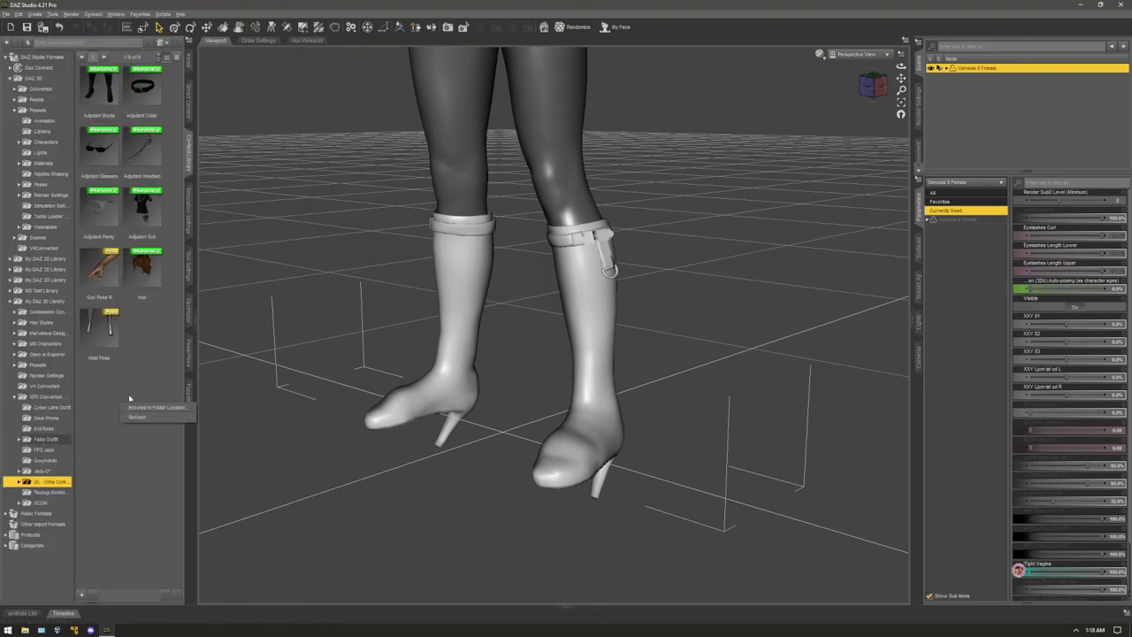
pyautogui.click(99, 332)
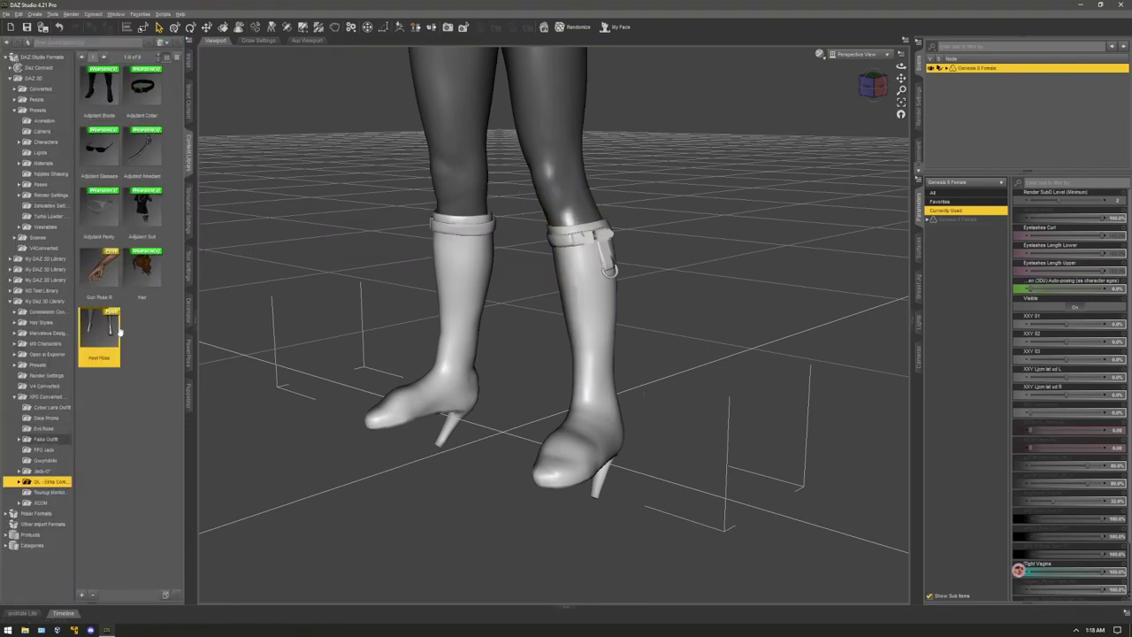
pyautogui.doubleClick(103, 330)
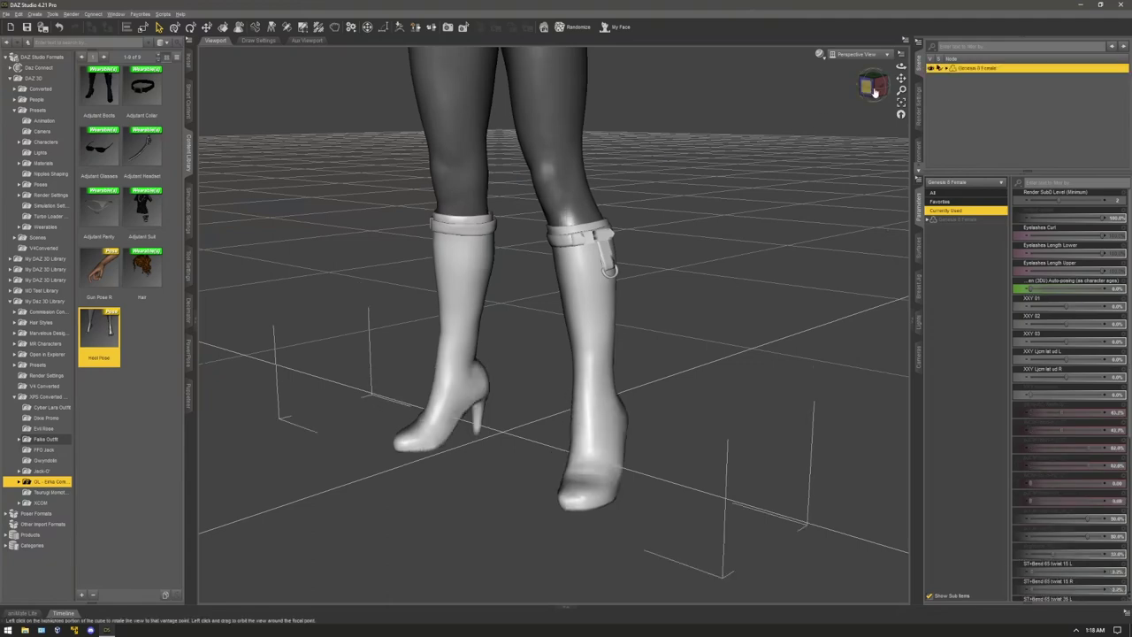
pyautogui.moveTo(874, 89); pyautogui.dragTo(656, 68)
pyautogui.moveTo(871, 92); pyautogui.dragTo(1125, 79)
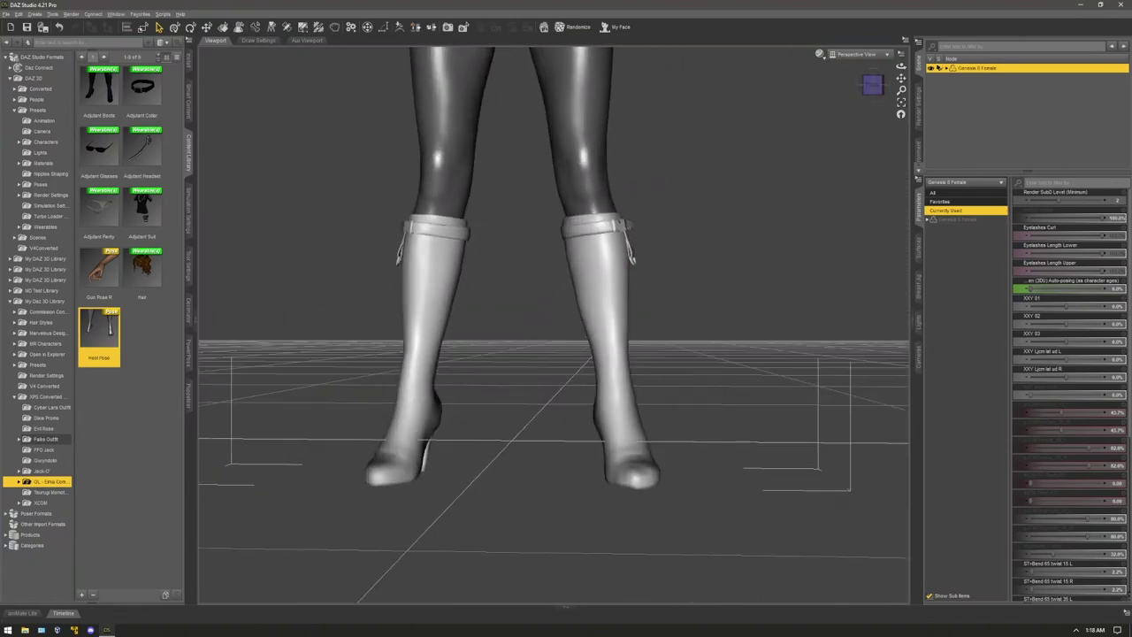